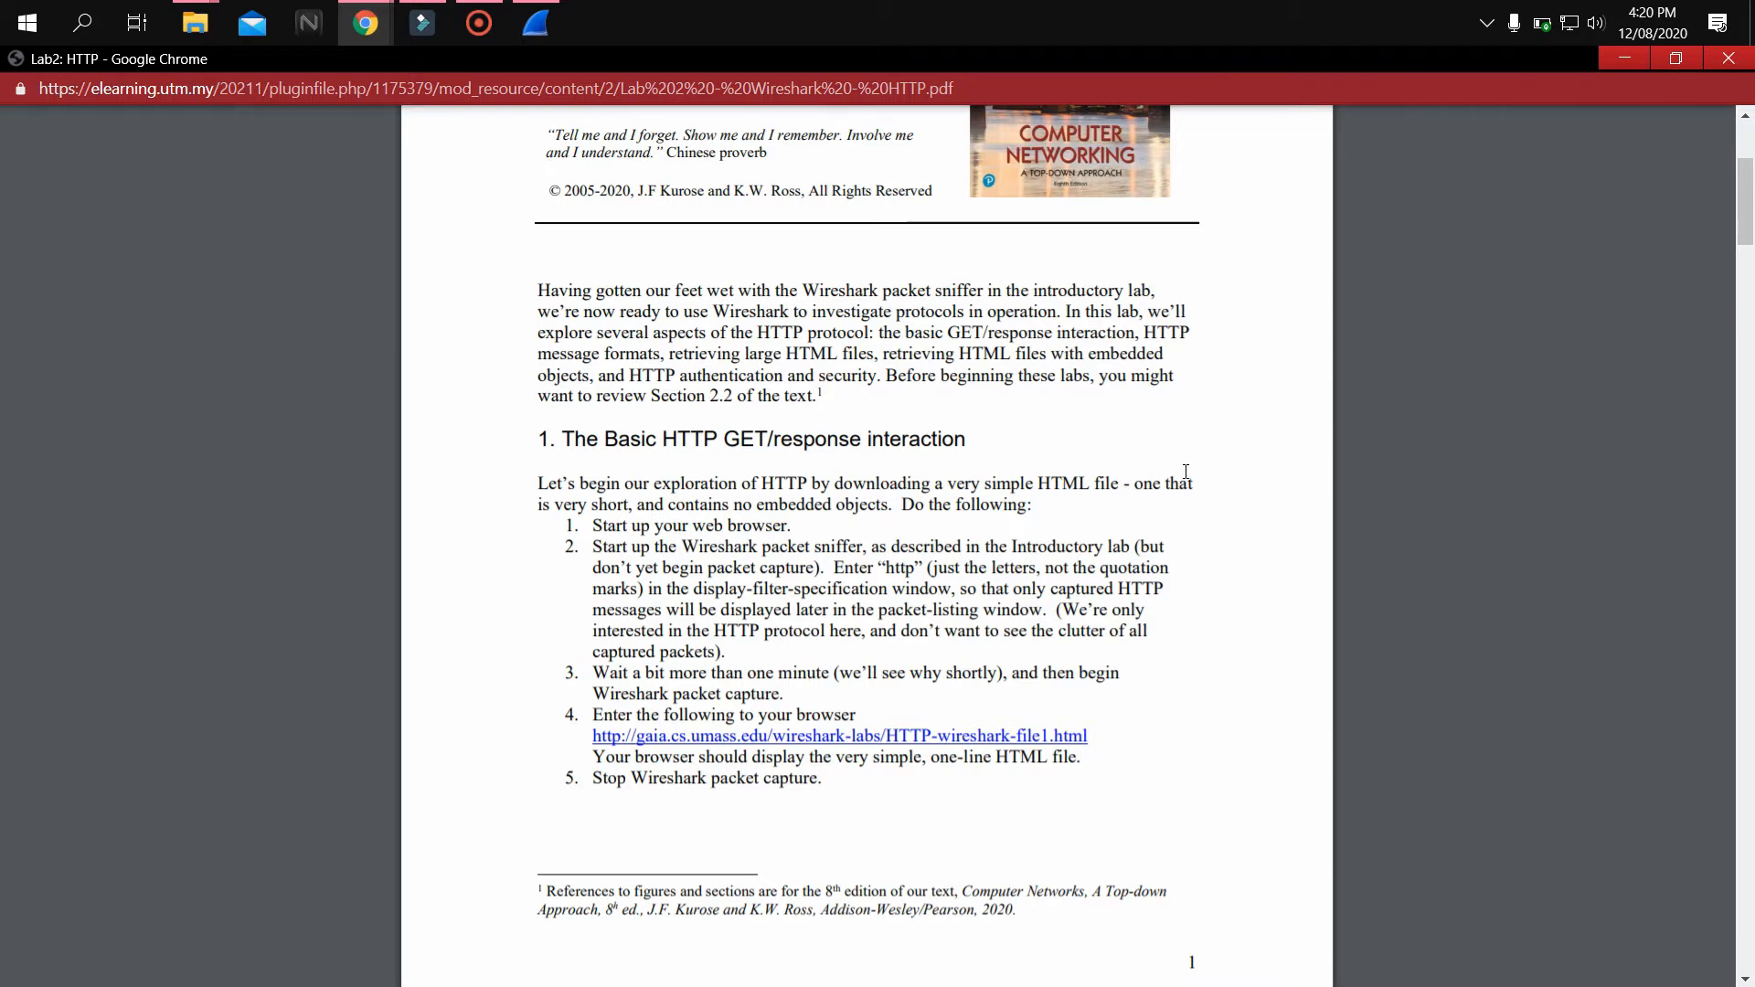
Switch to Wireshark and start a live packet capture on the Ethernet interface
mouse_move(378, 8)
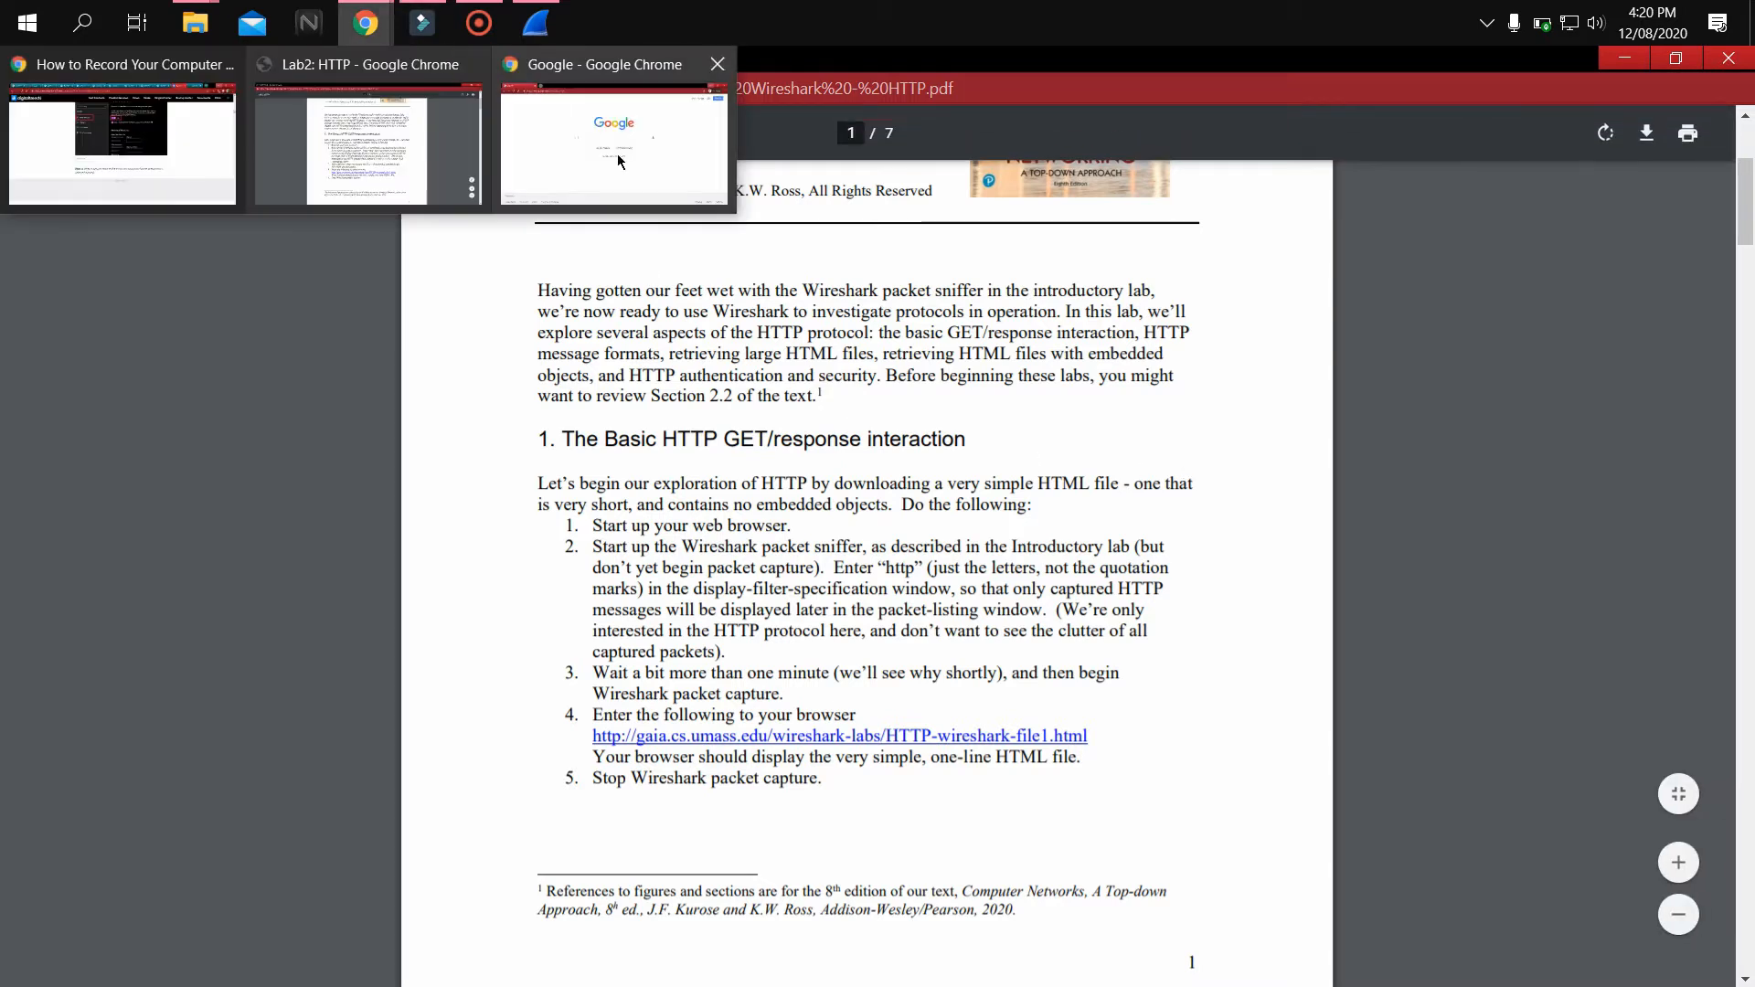
click(614, 151)
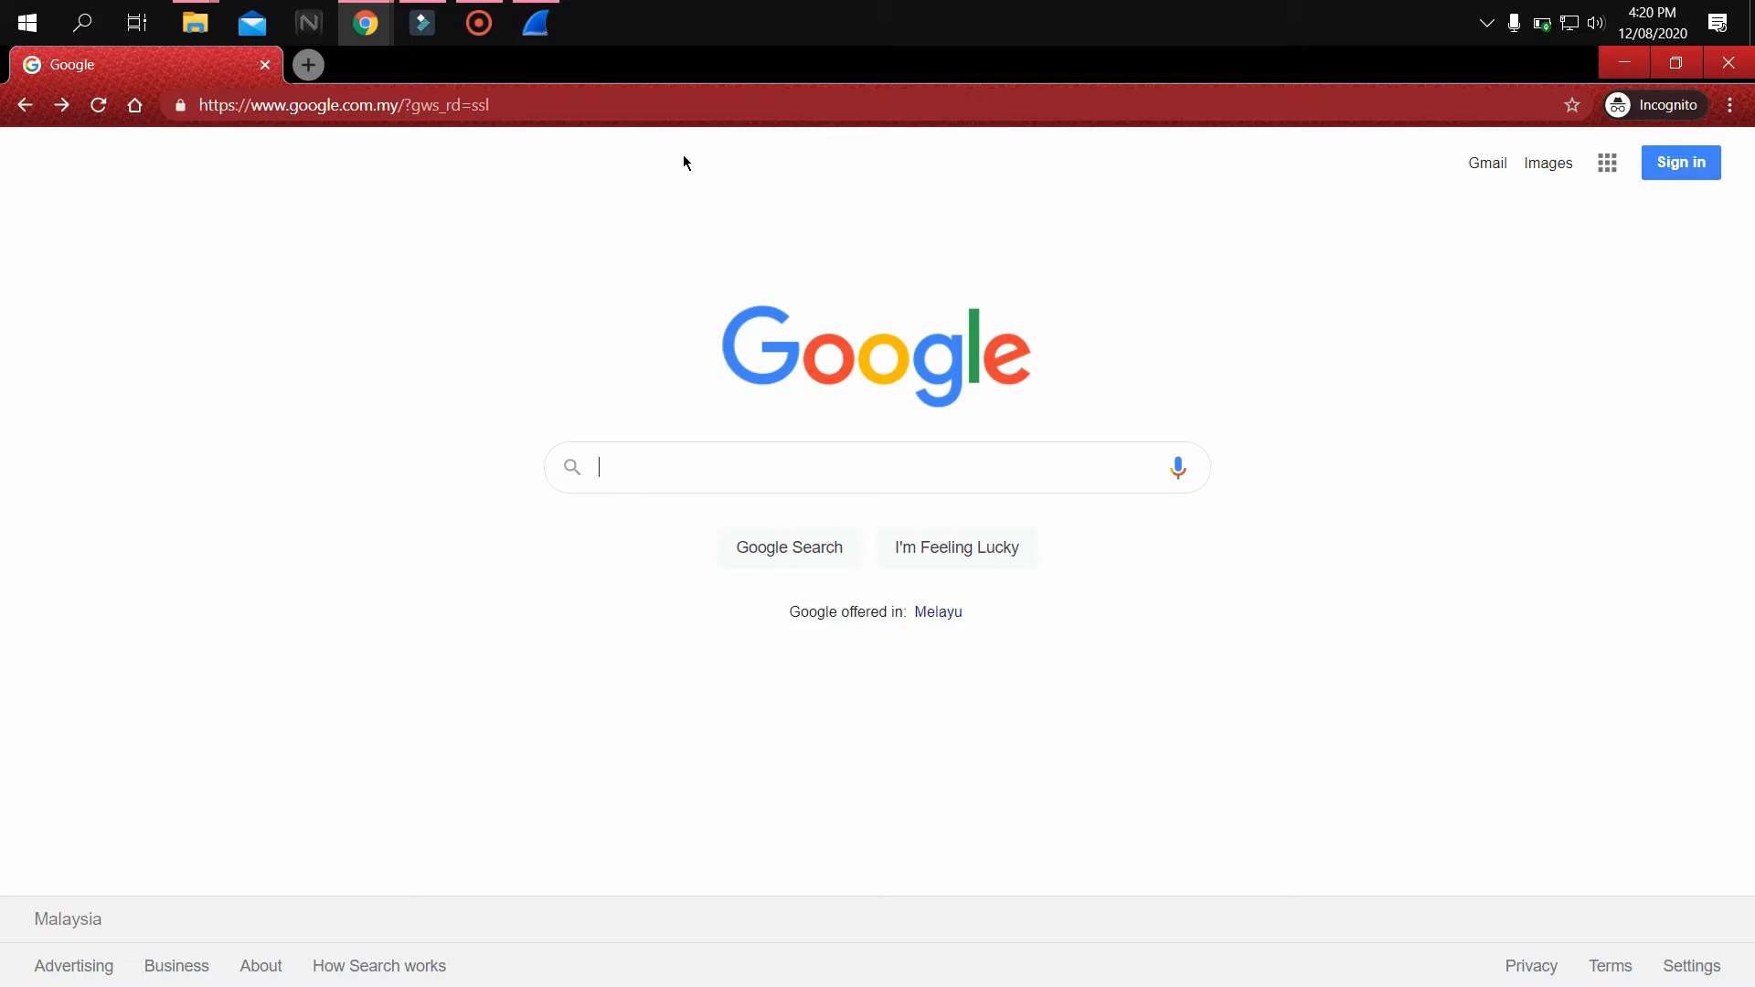
click(535, 18)
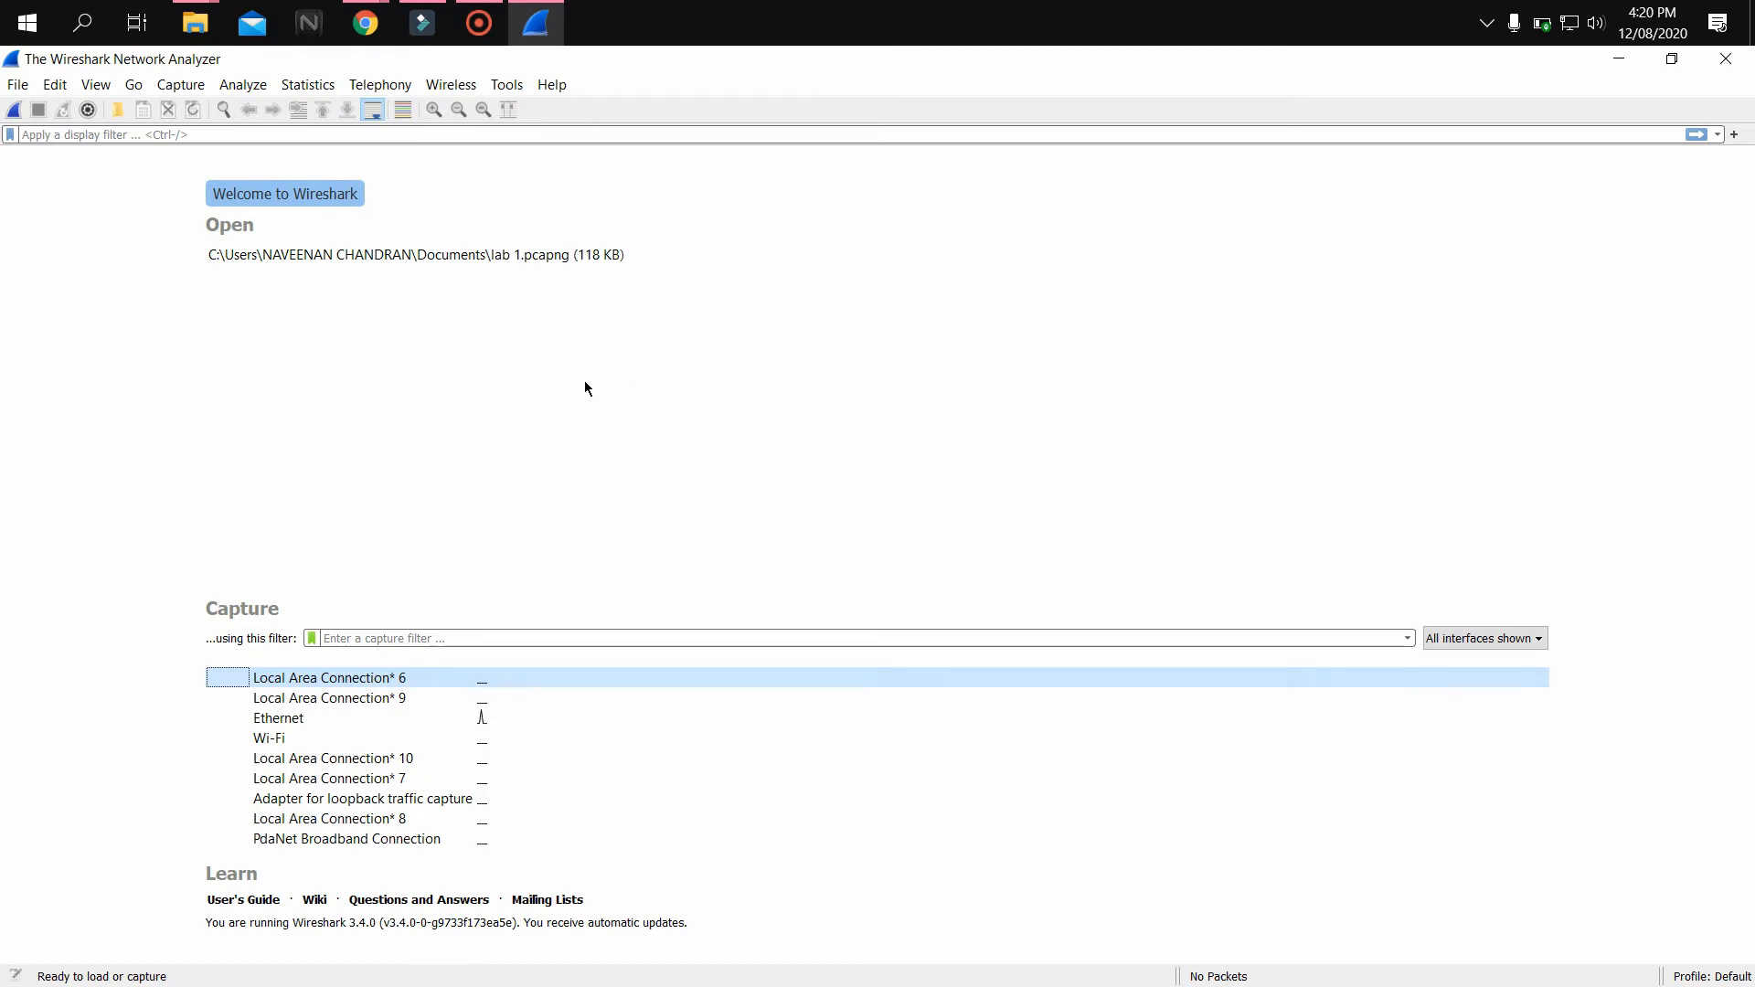
double_click(377, 716)
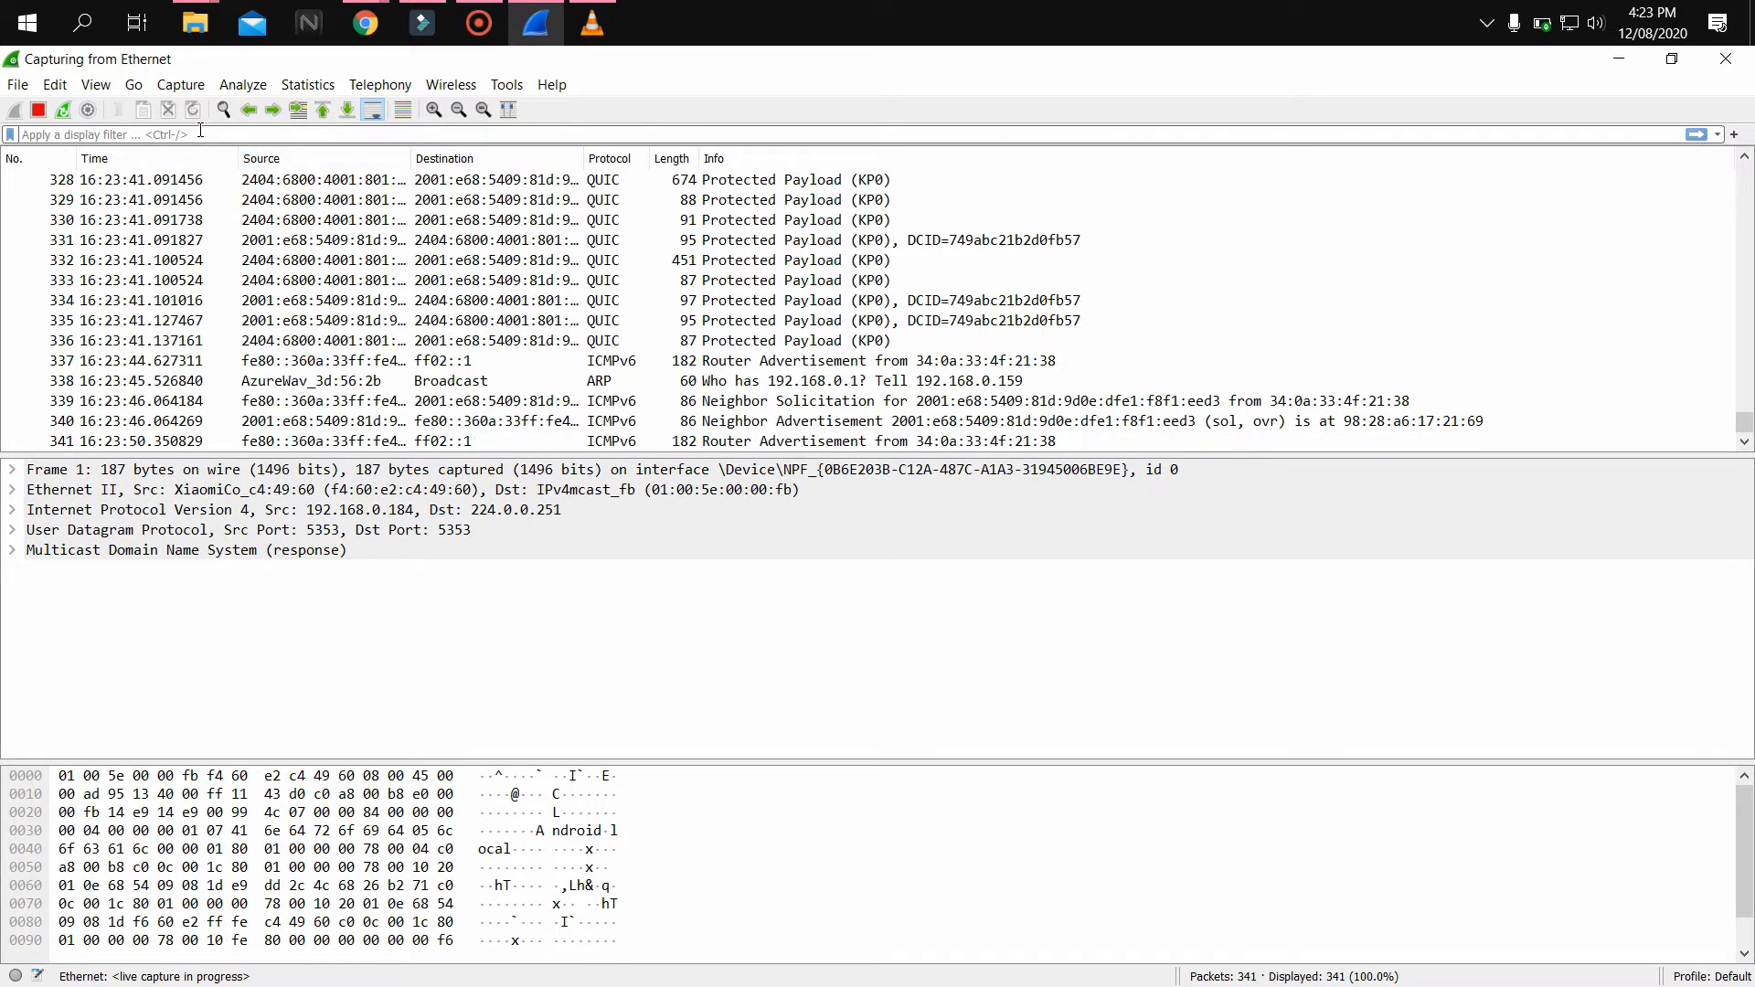
Apply the display filter http to the running capture
text(http)
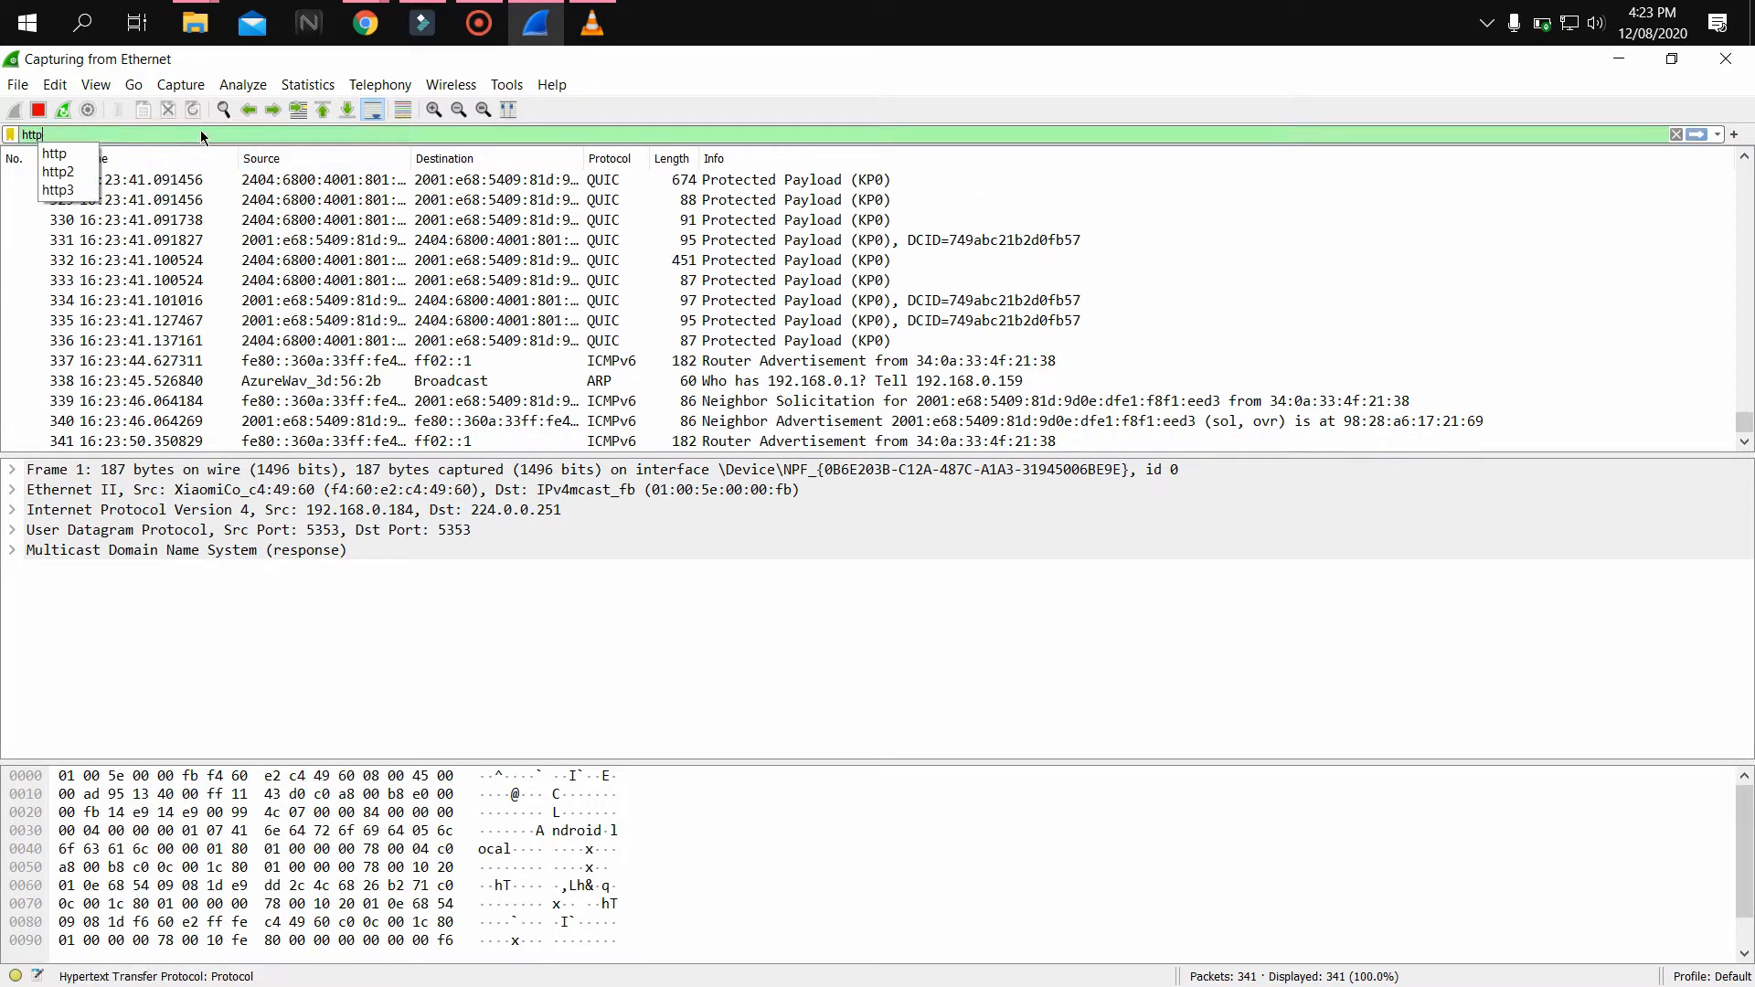
key(Return)
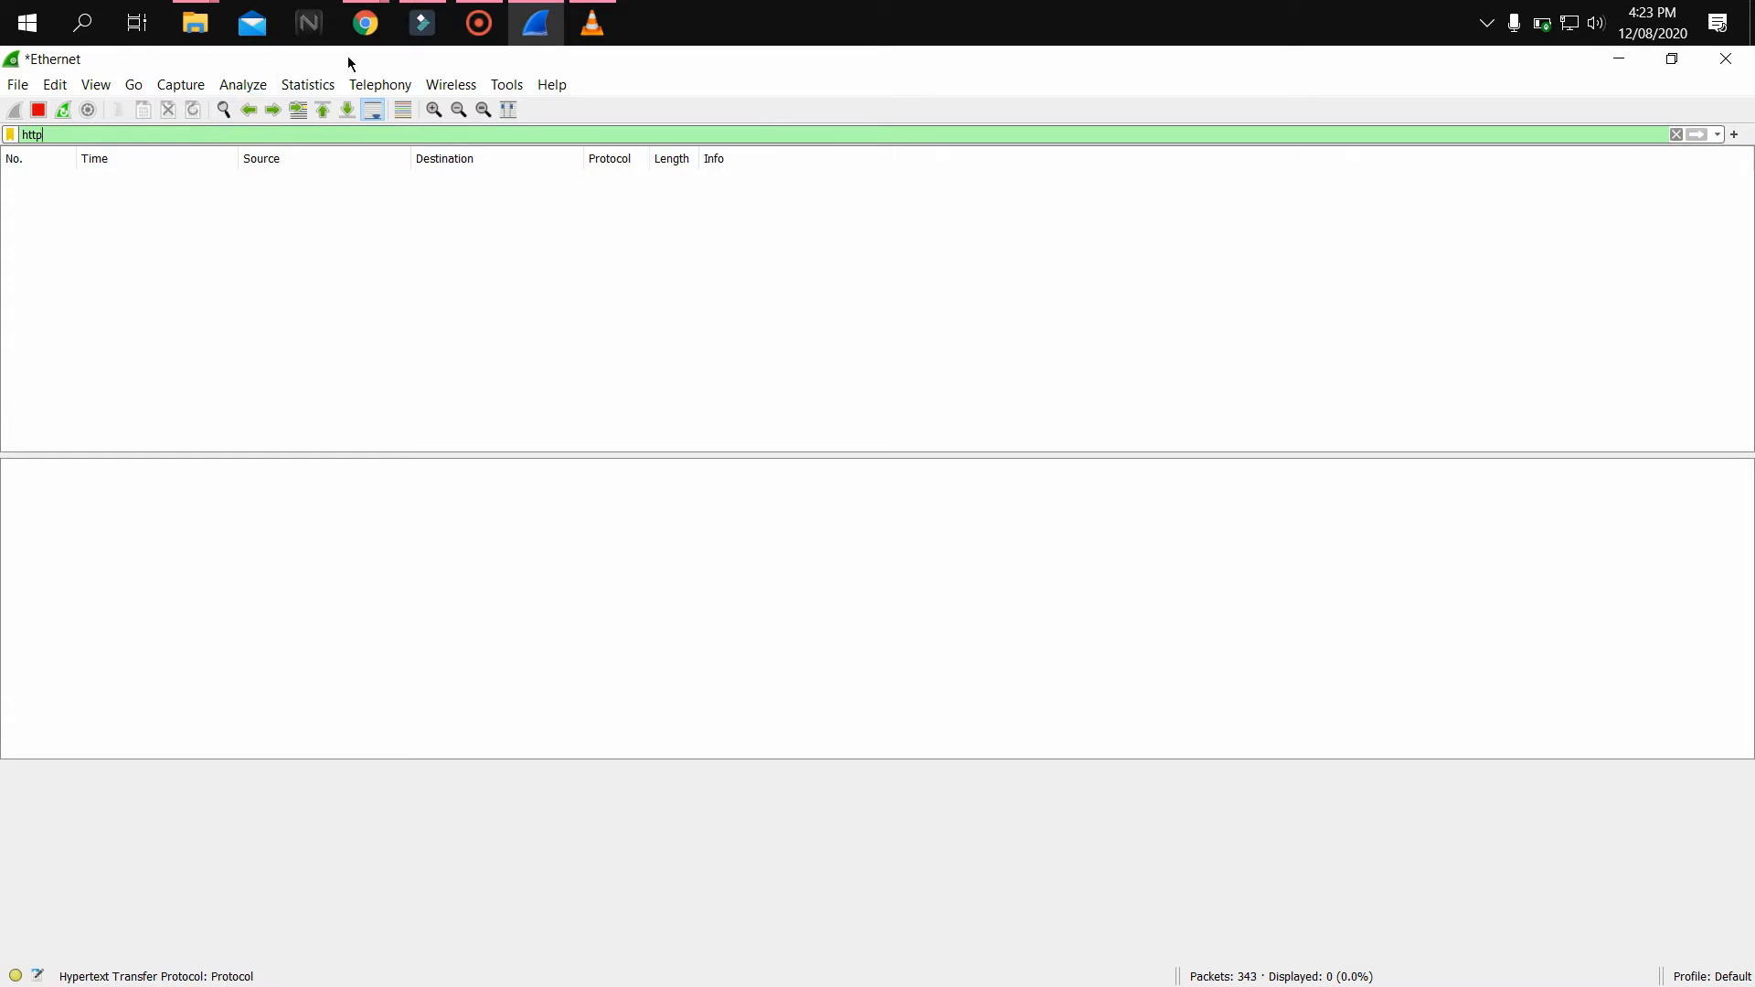
mouse_move(366, 23)
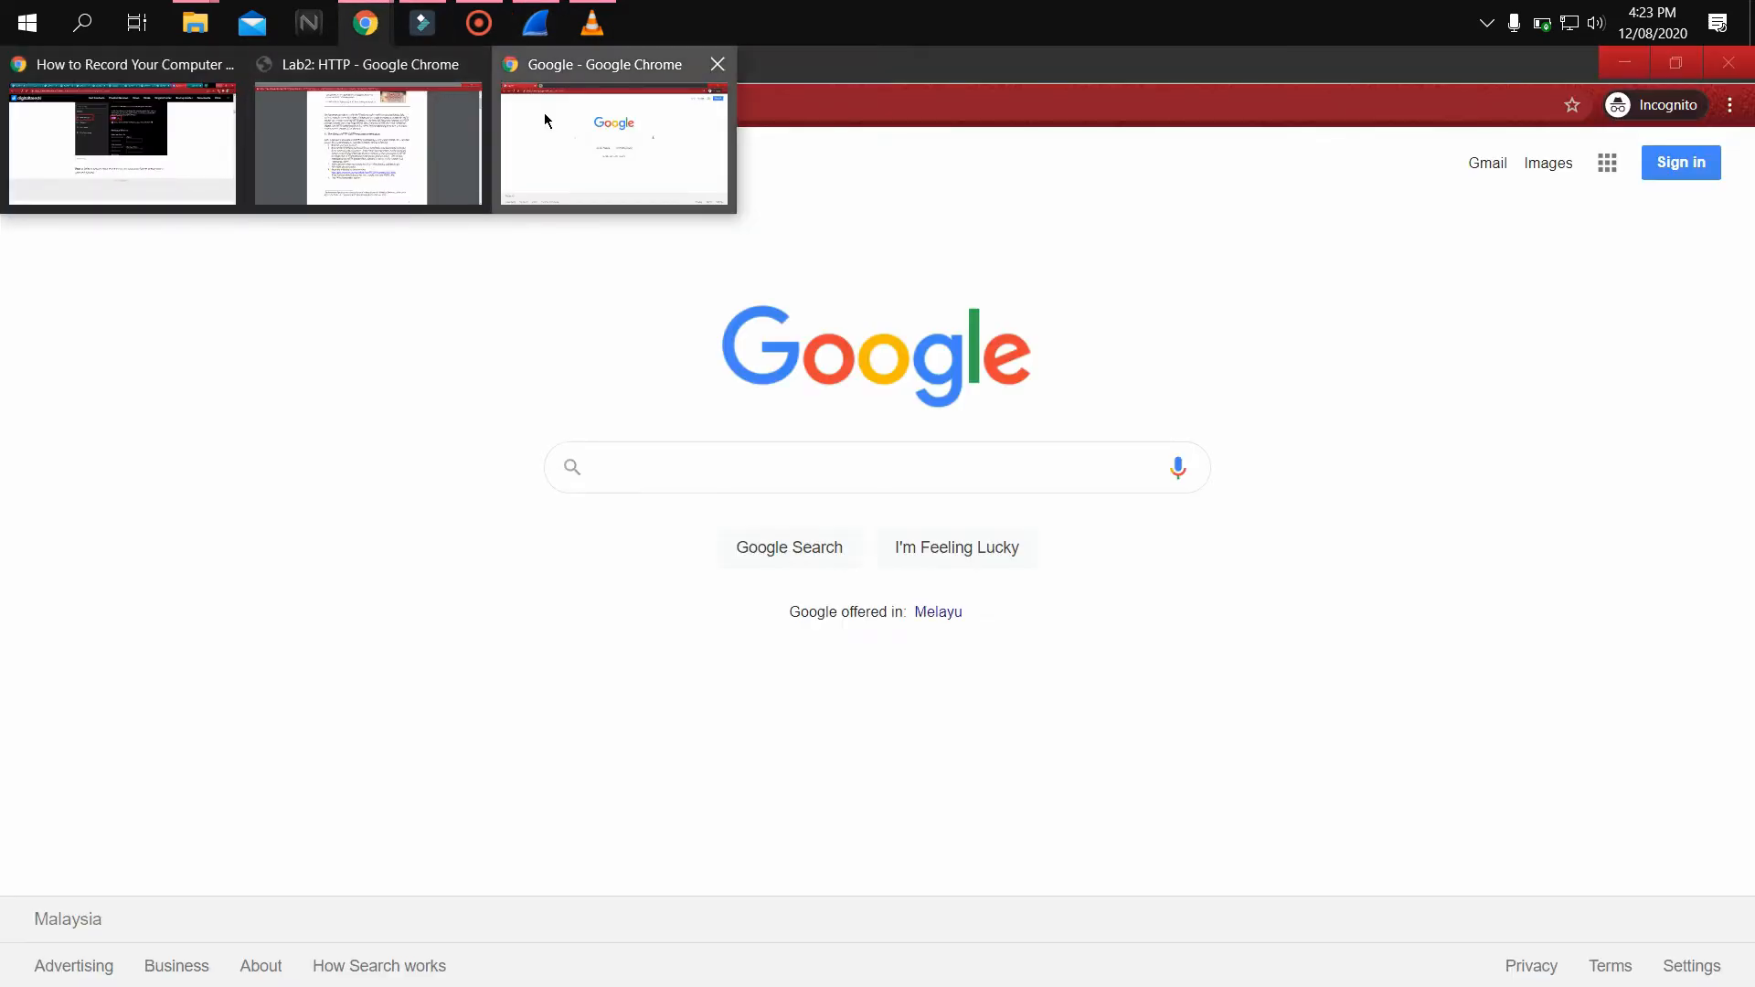
click(545, 113)
click(425, 103)
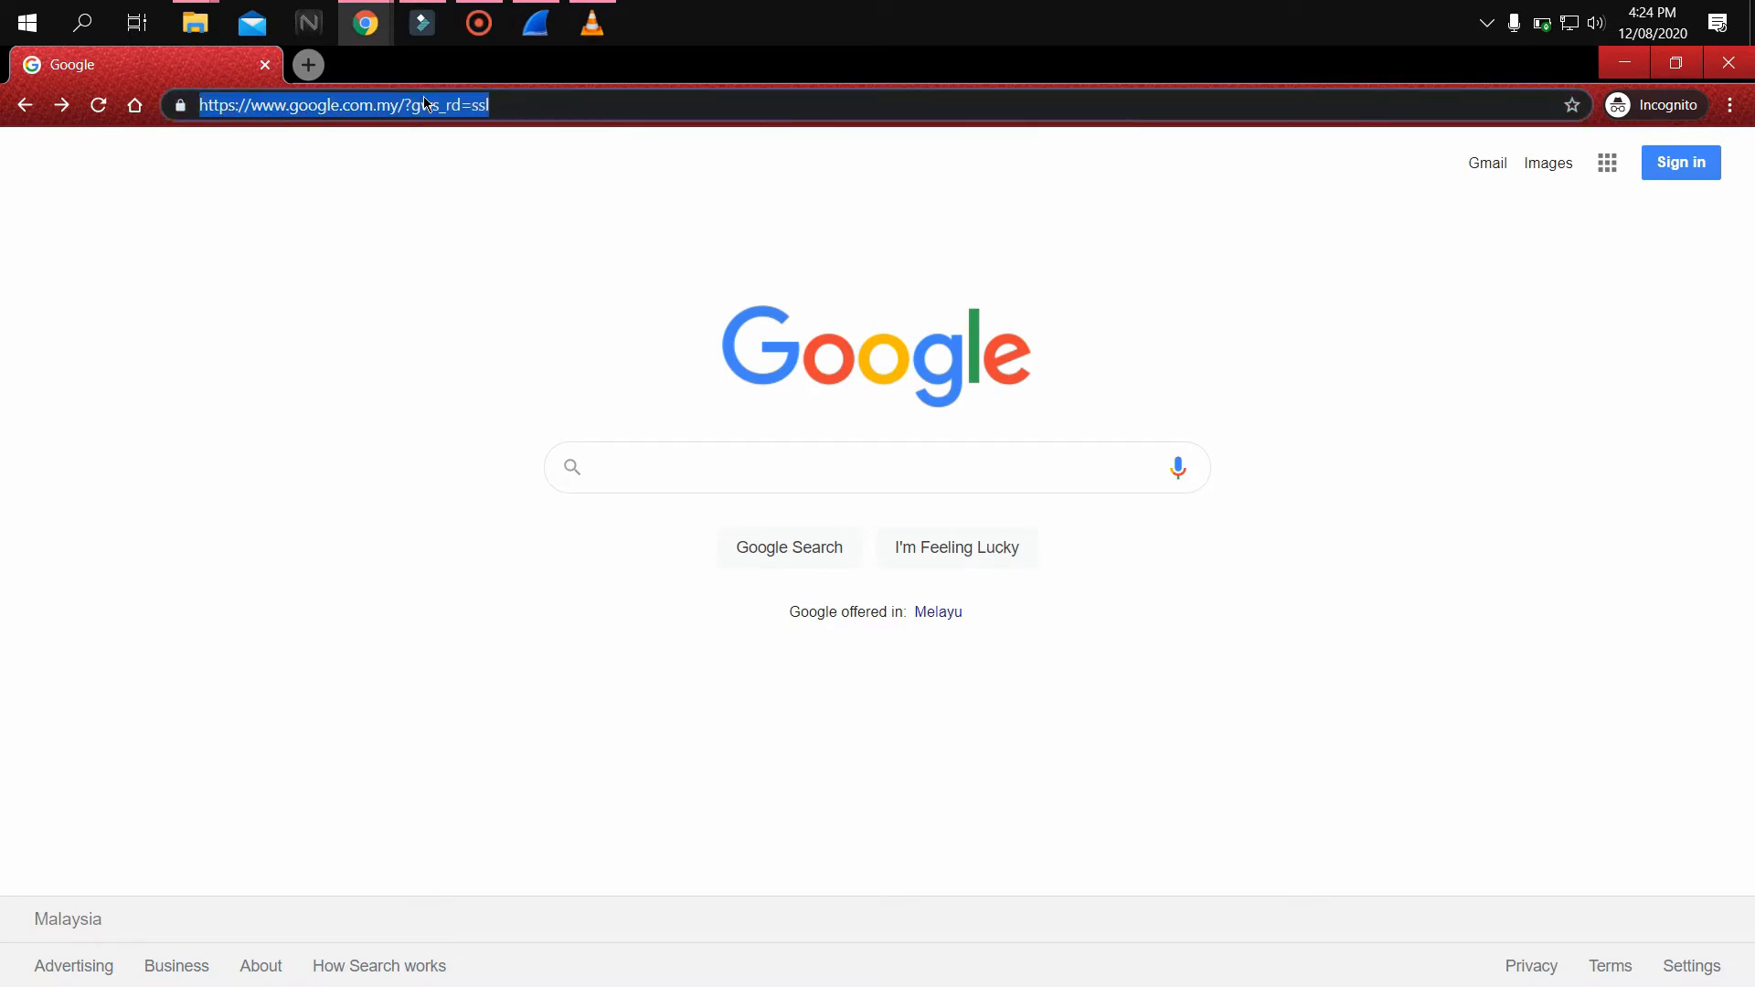
text(http://gaia.cs.umass.edu/wireshark-labs/HTTP-wireshark-file1.html)
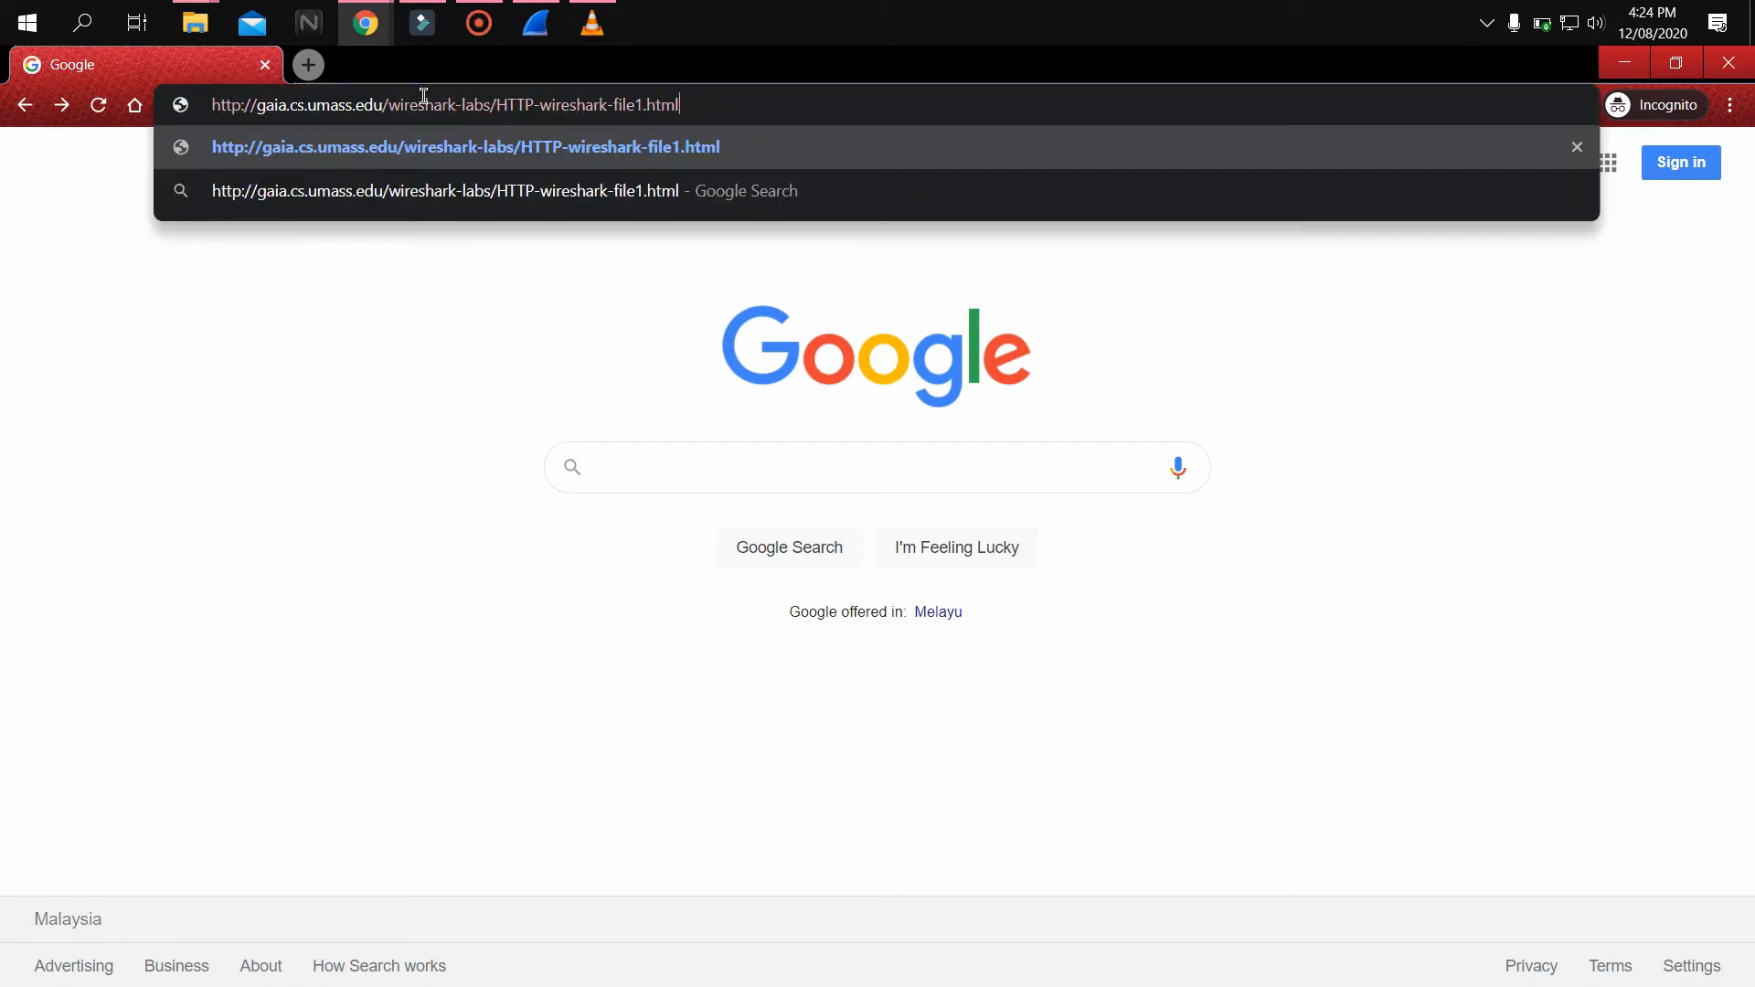
key(Return)
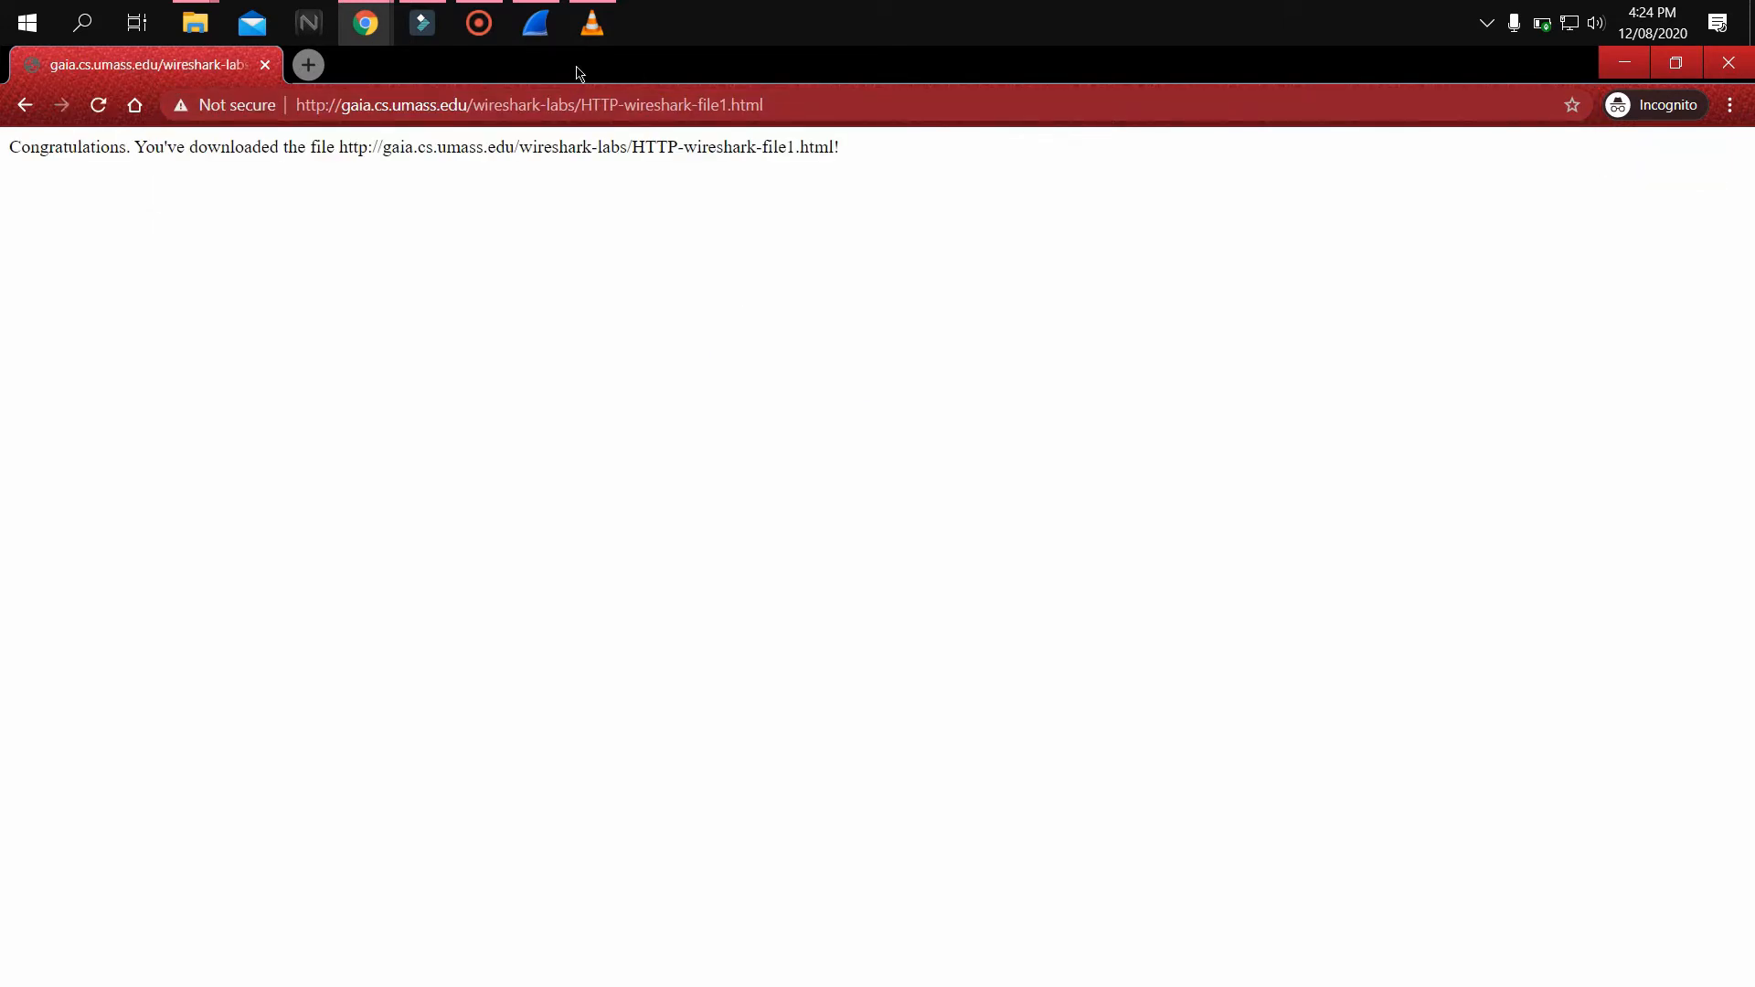
key(F5)
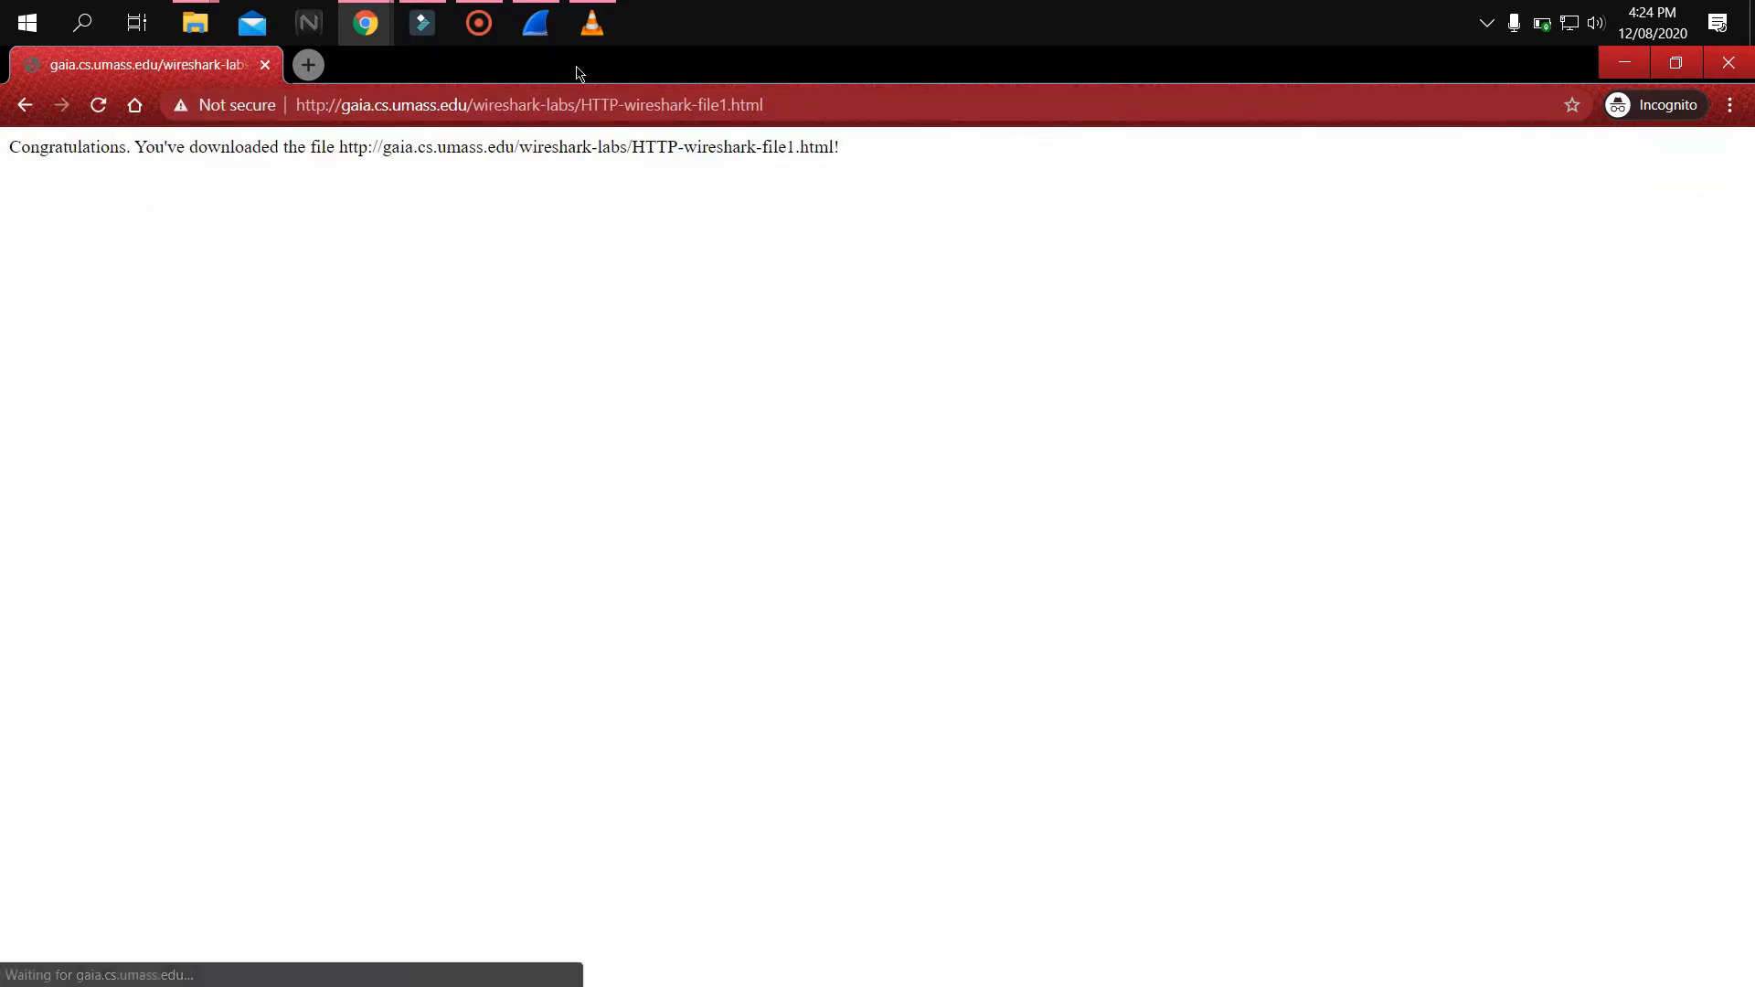
Return to Wireshark and stop the packet capture
mouse_move(539, 52)
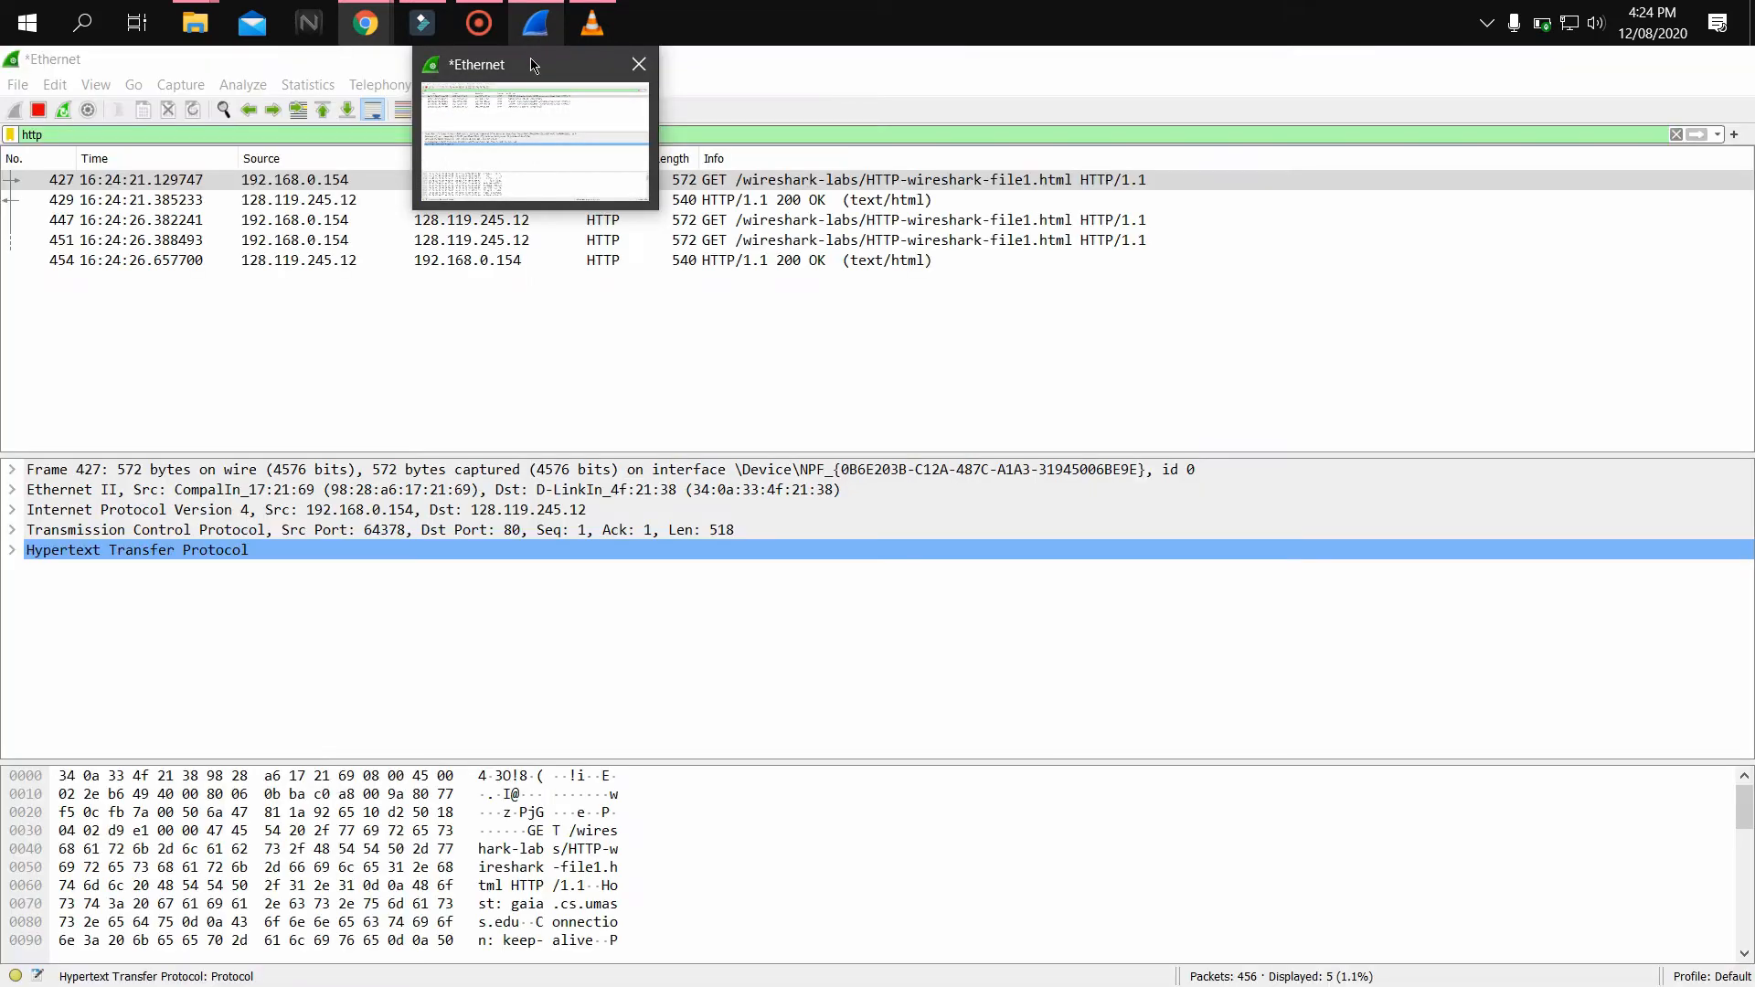
click(532, 62)
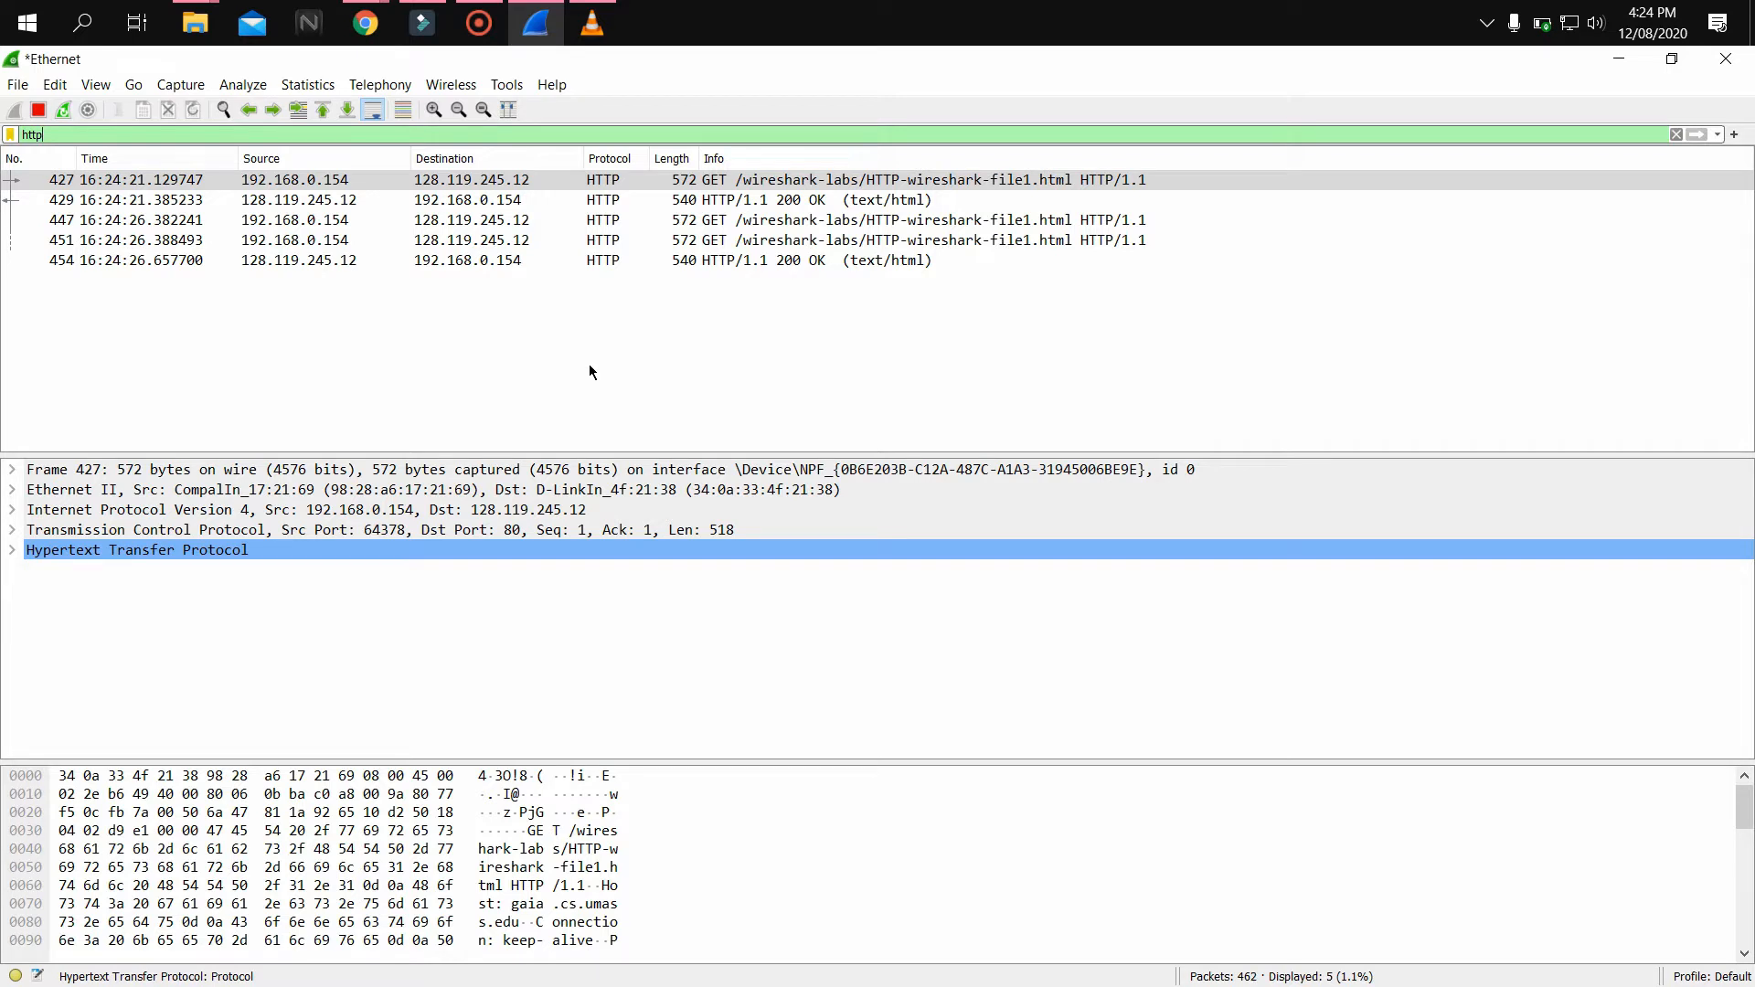
click(39, 109)
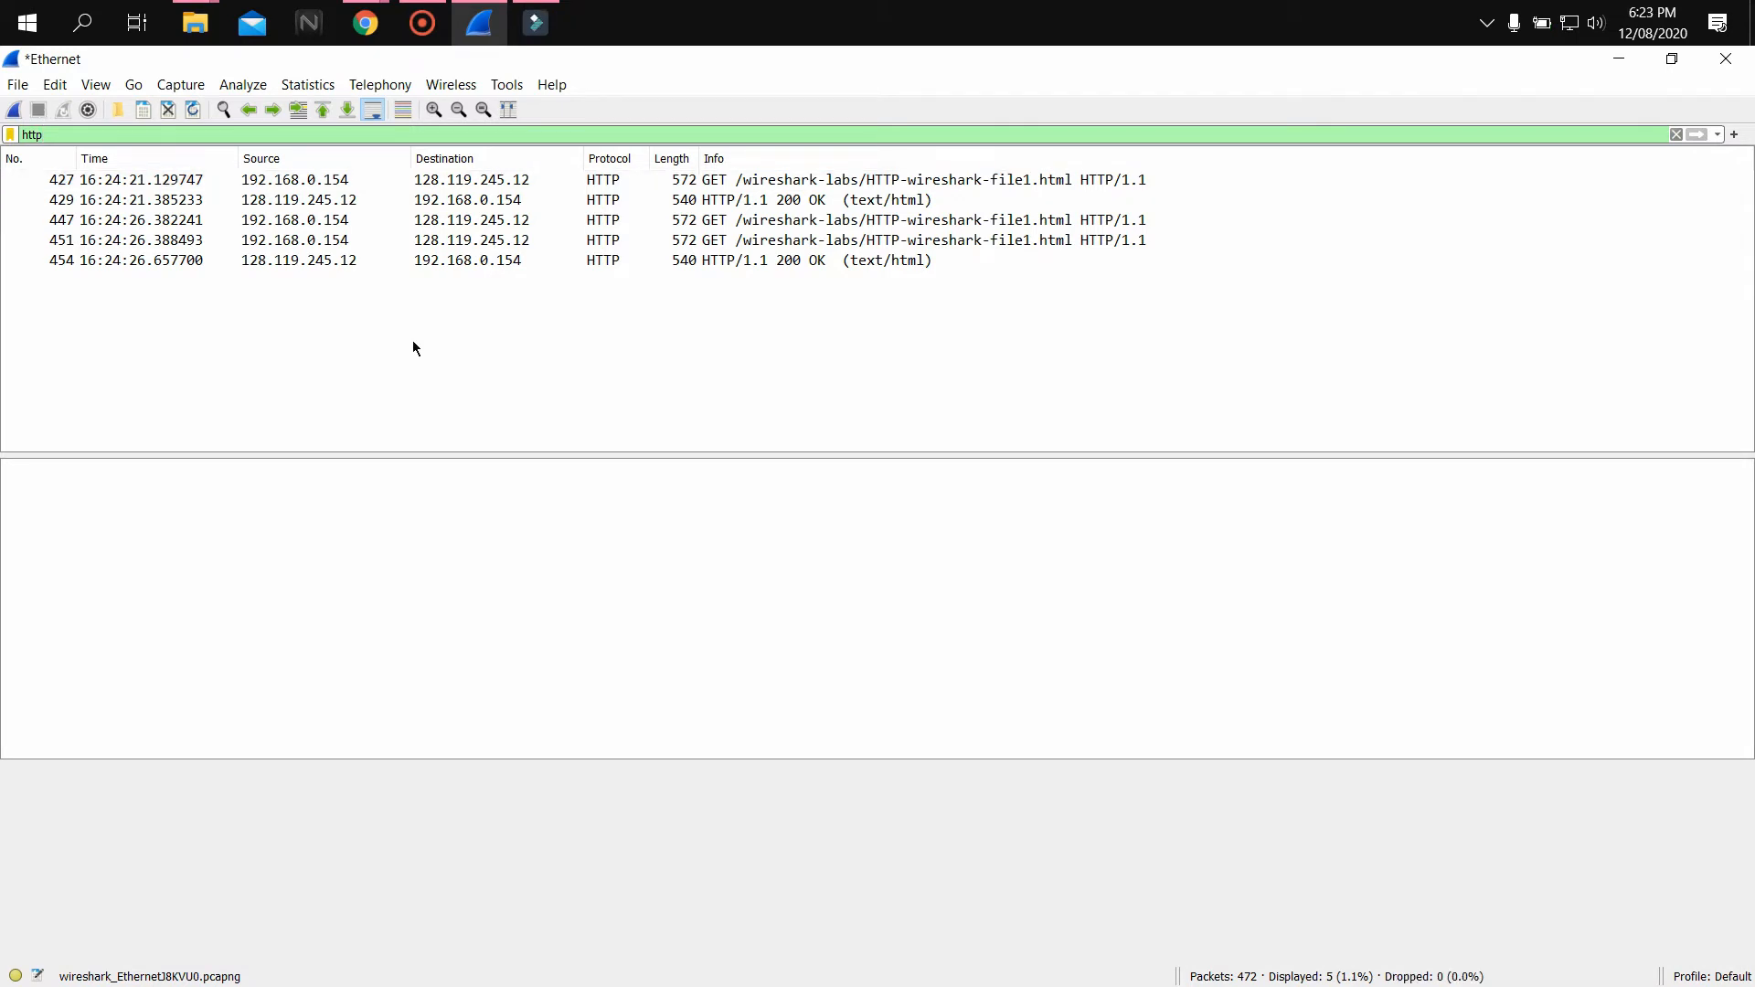
Select the HTTP 200 OK response packet and expand its Hypertext Transfer Protocol details
click(509, 203)
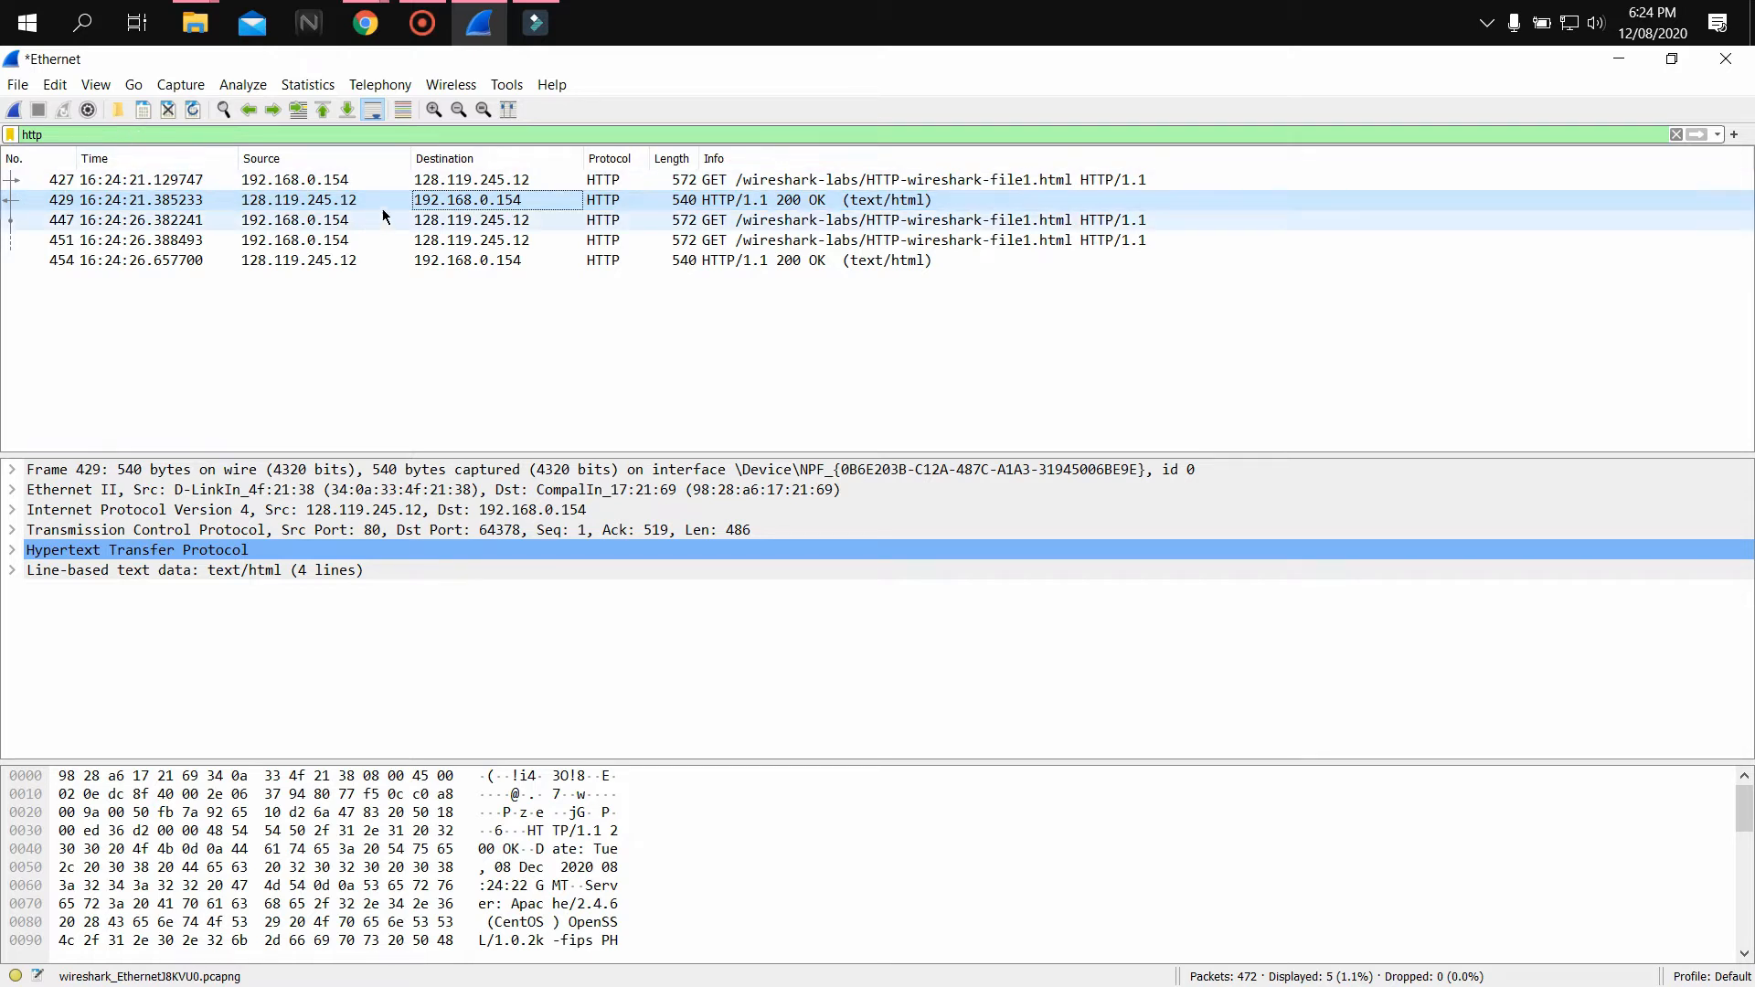
click(11, 550)
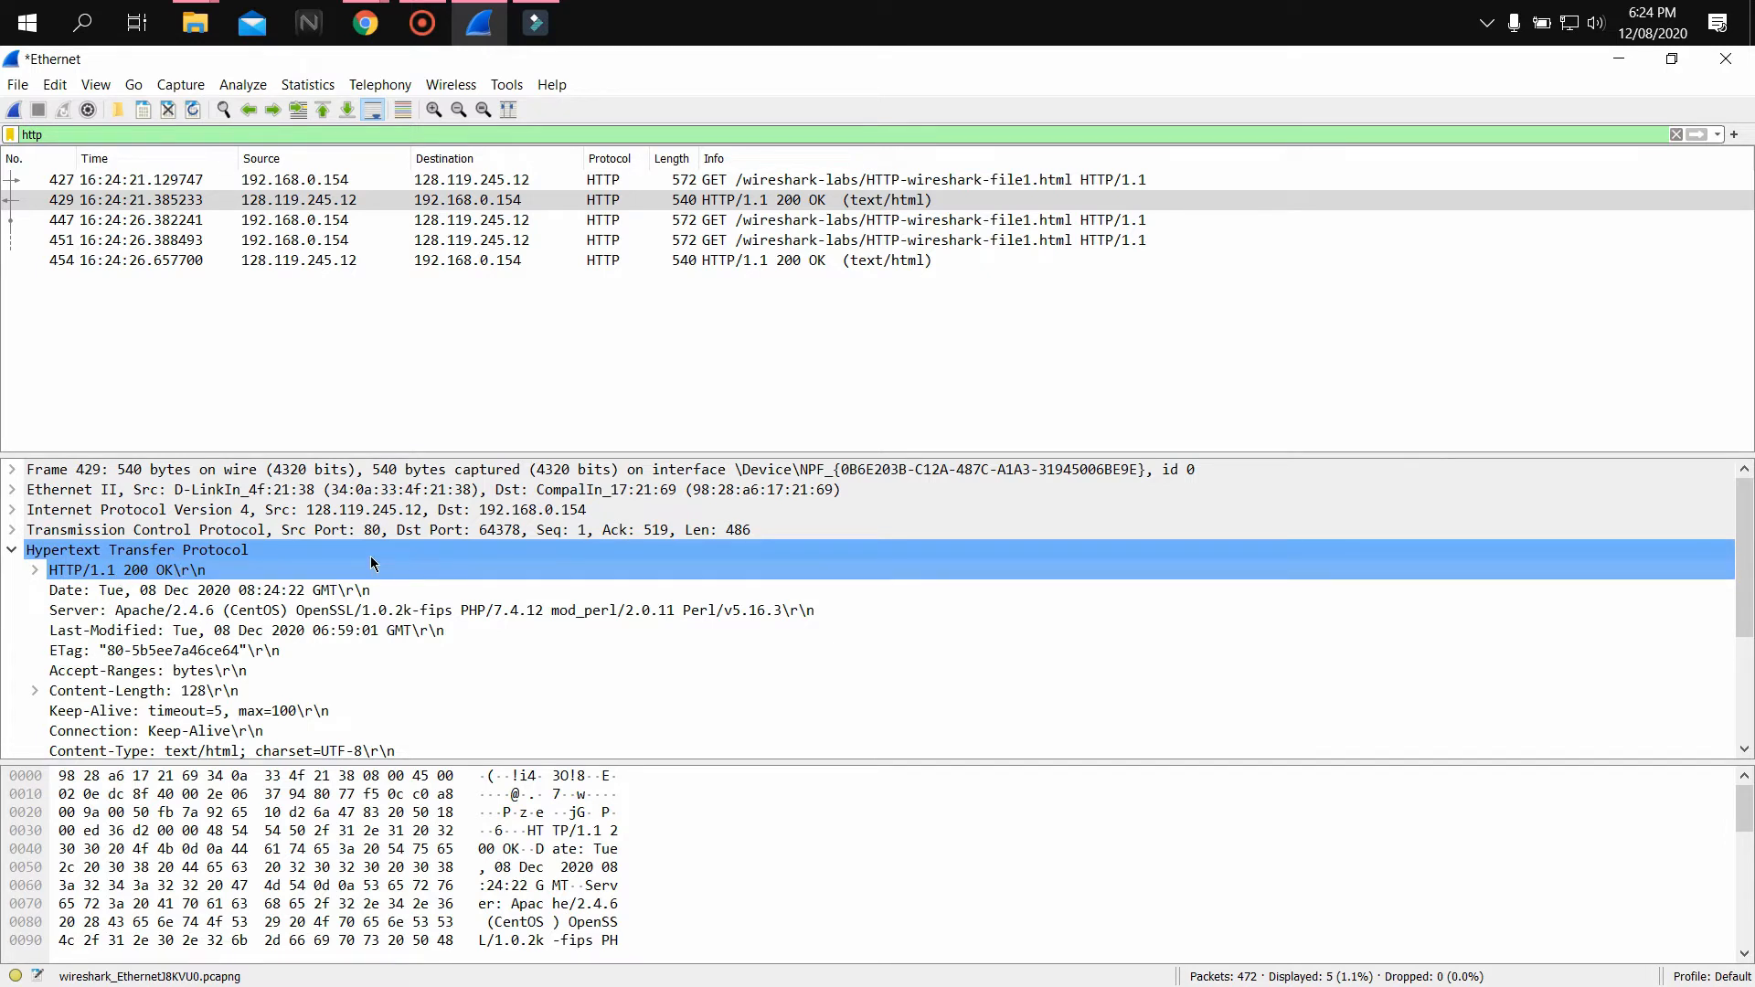
Compare the HTTP header fields of the GET request packet and the 200 OK response packet
click(505, 181)
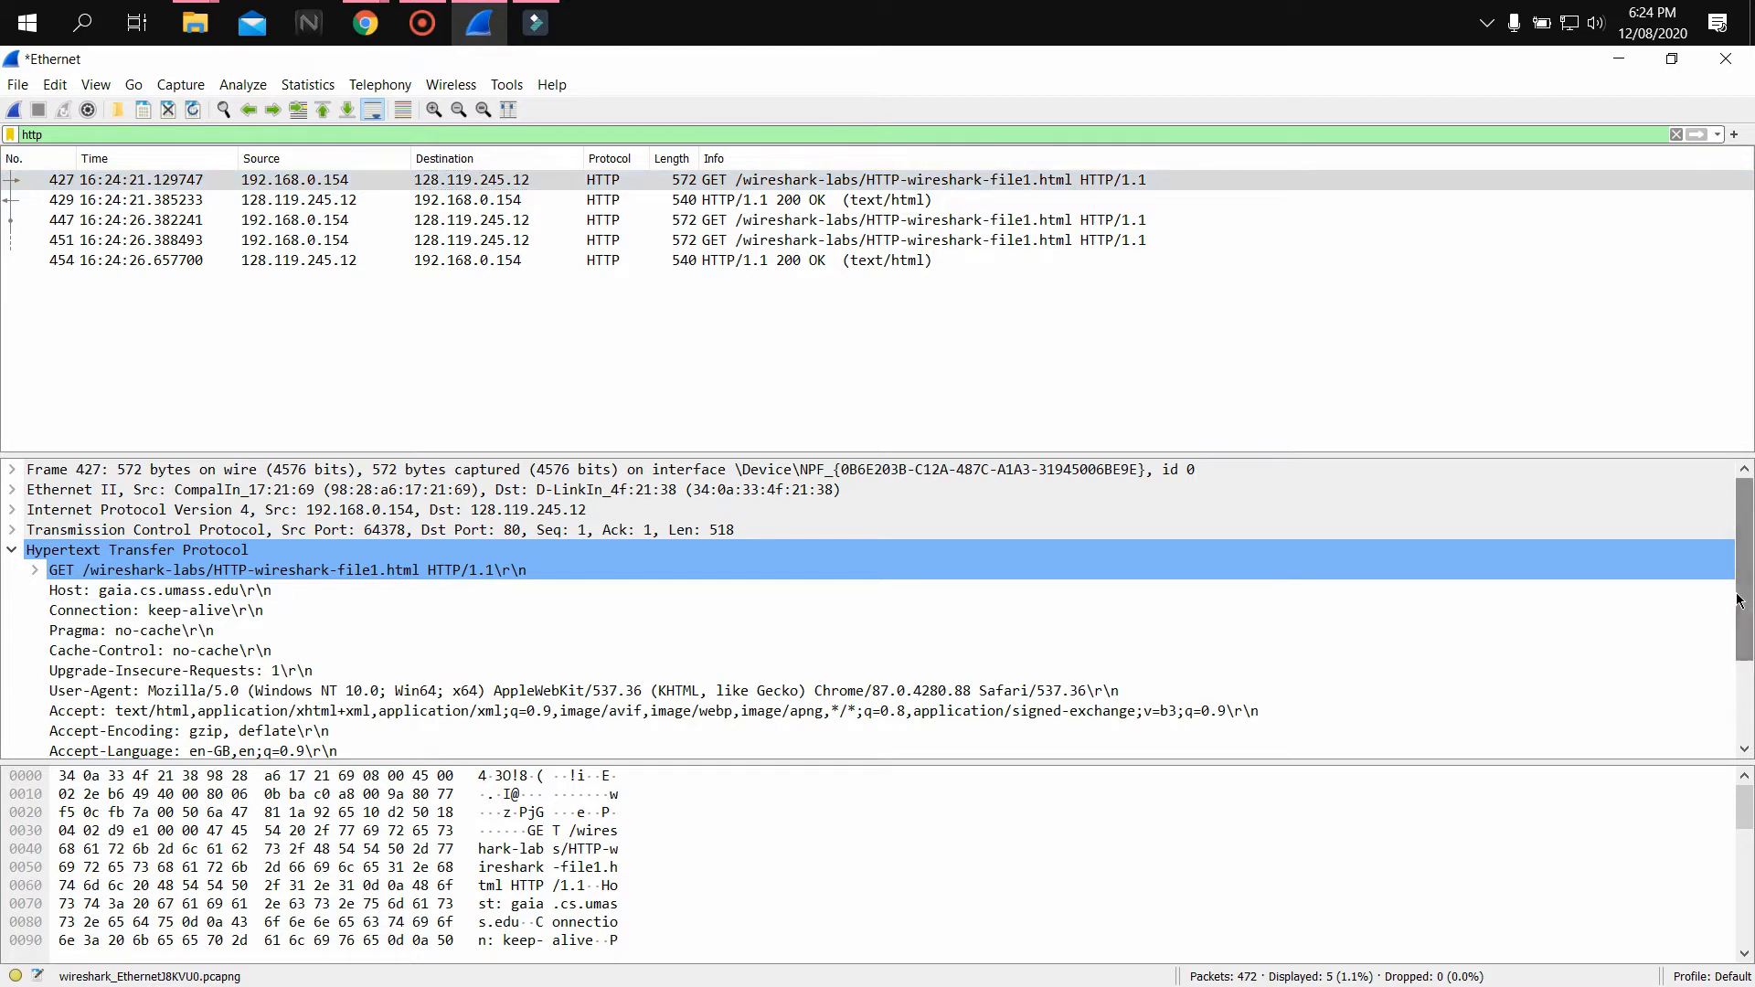
drag(1739, 601, 1739, 615)
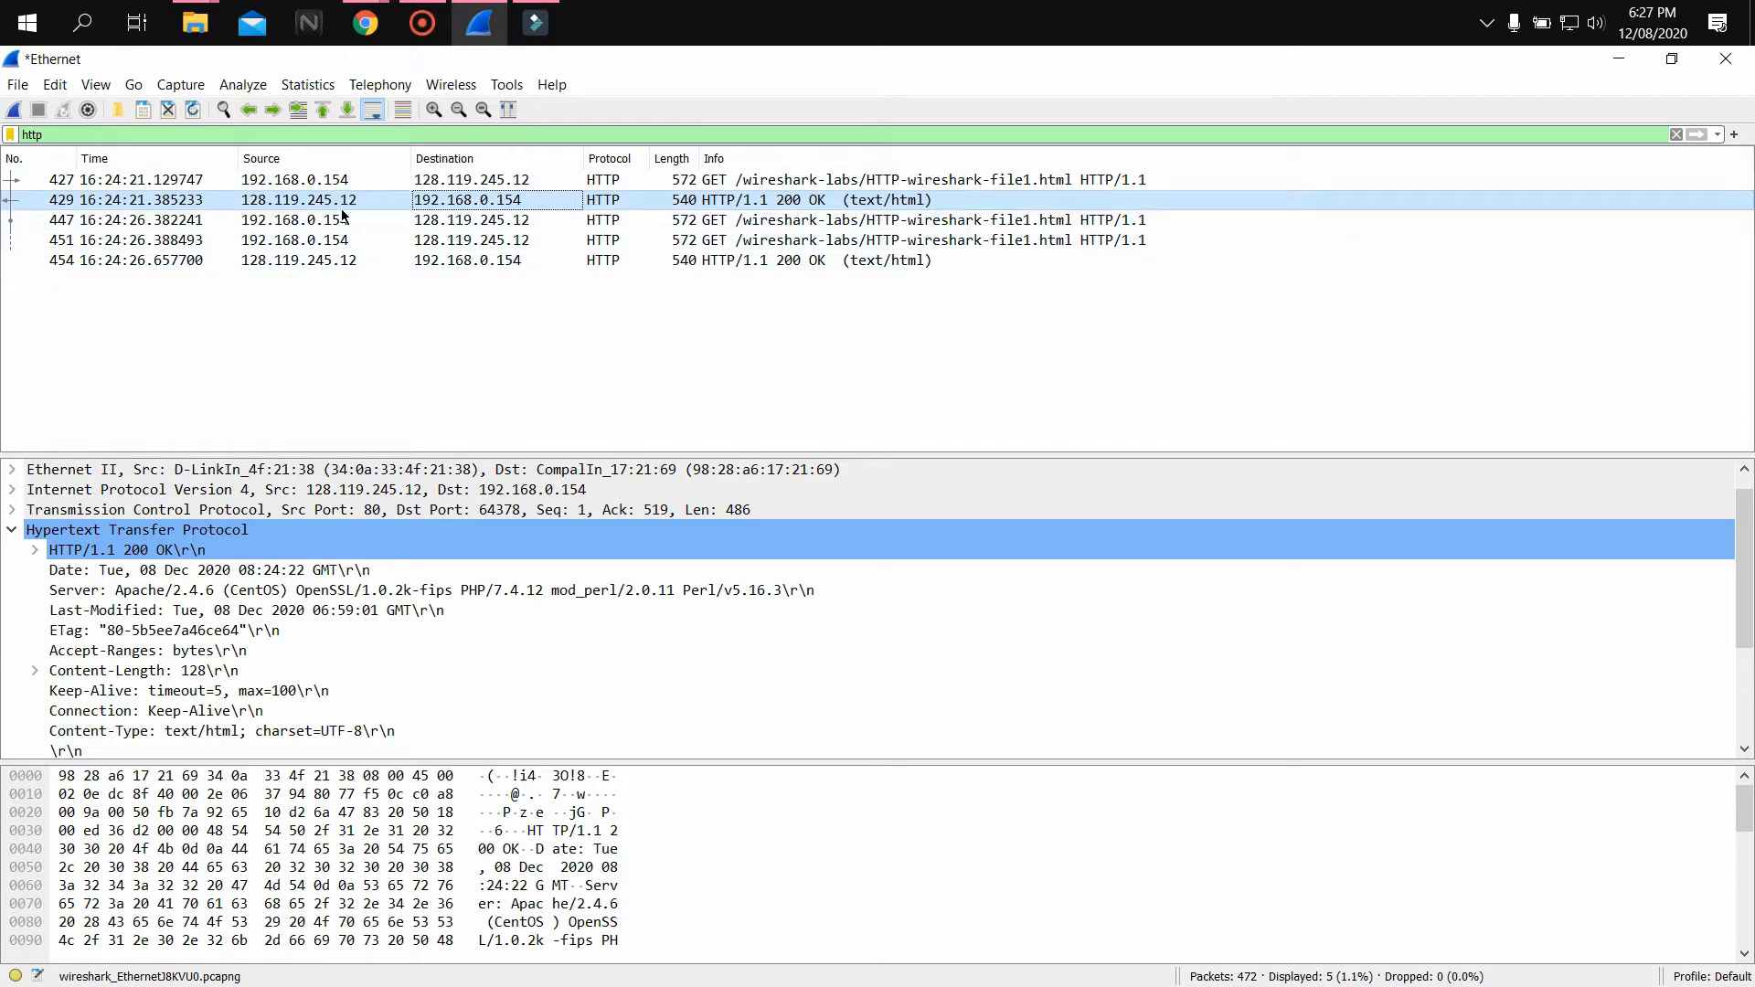
click(318, 180)
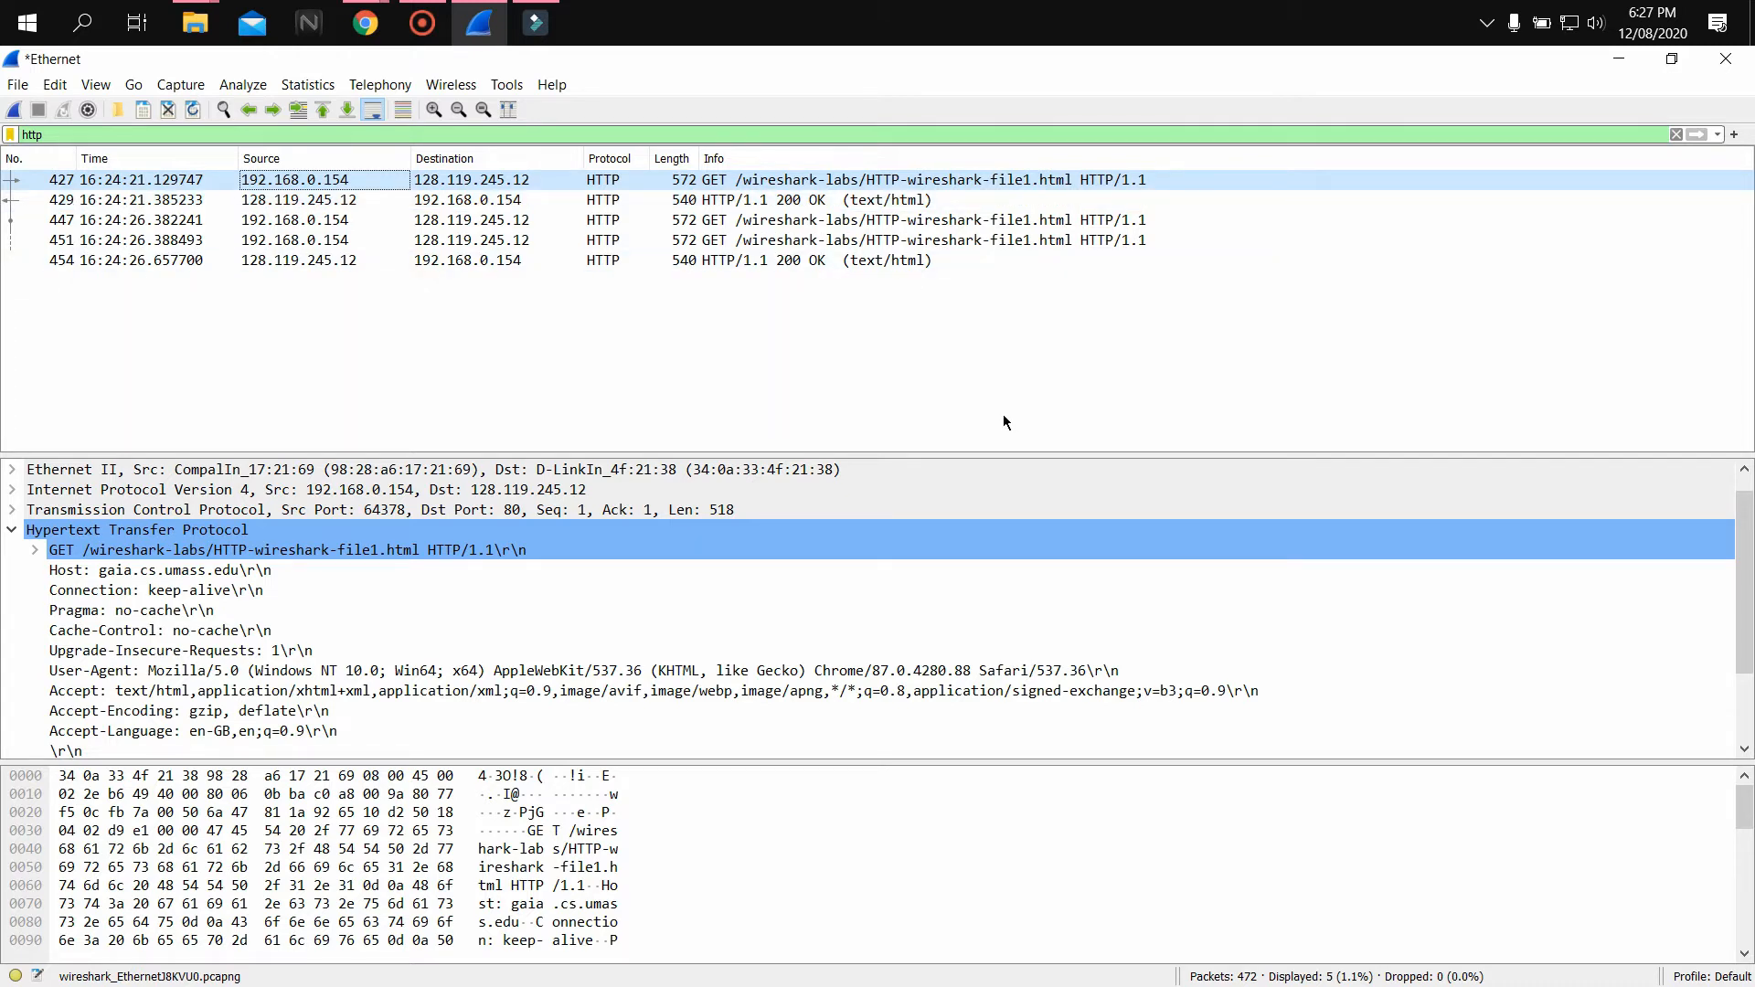
click(484, 200)
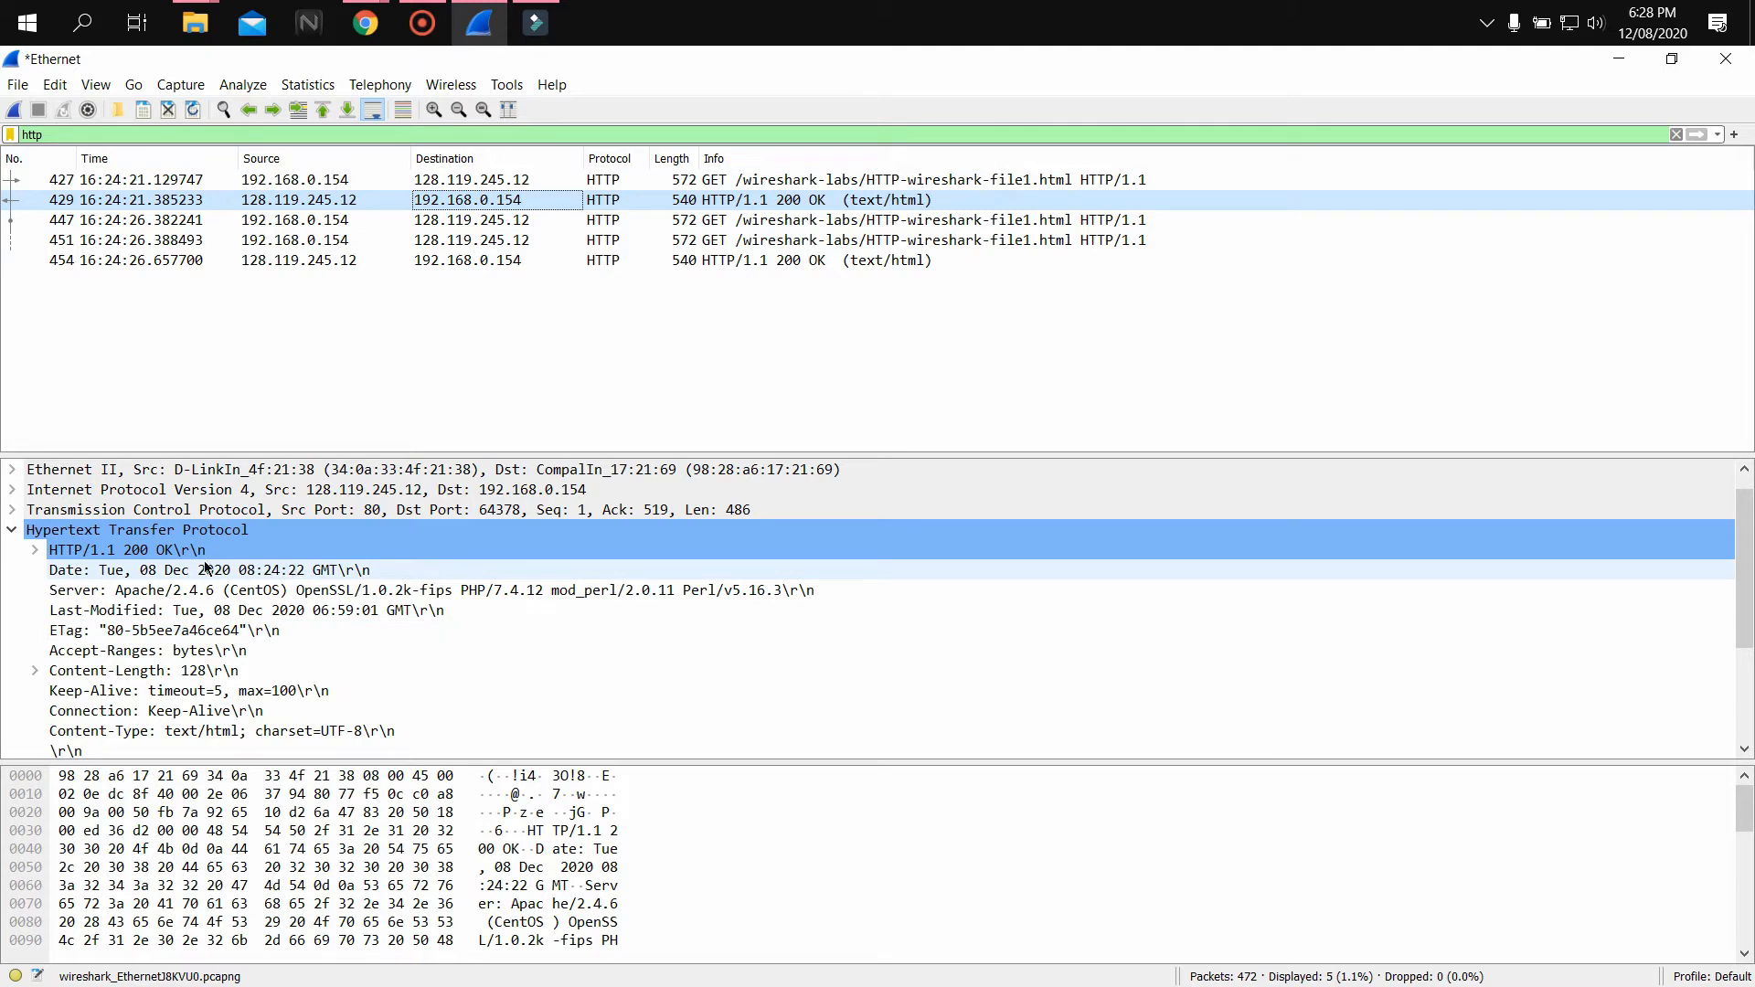
click(158, 571)
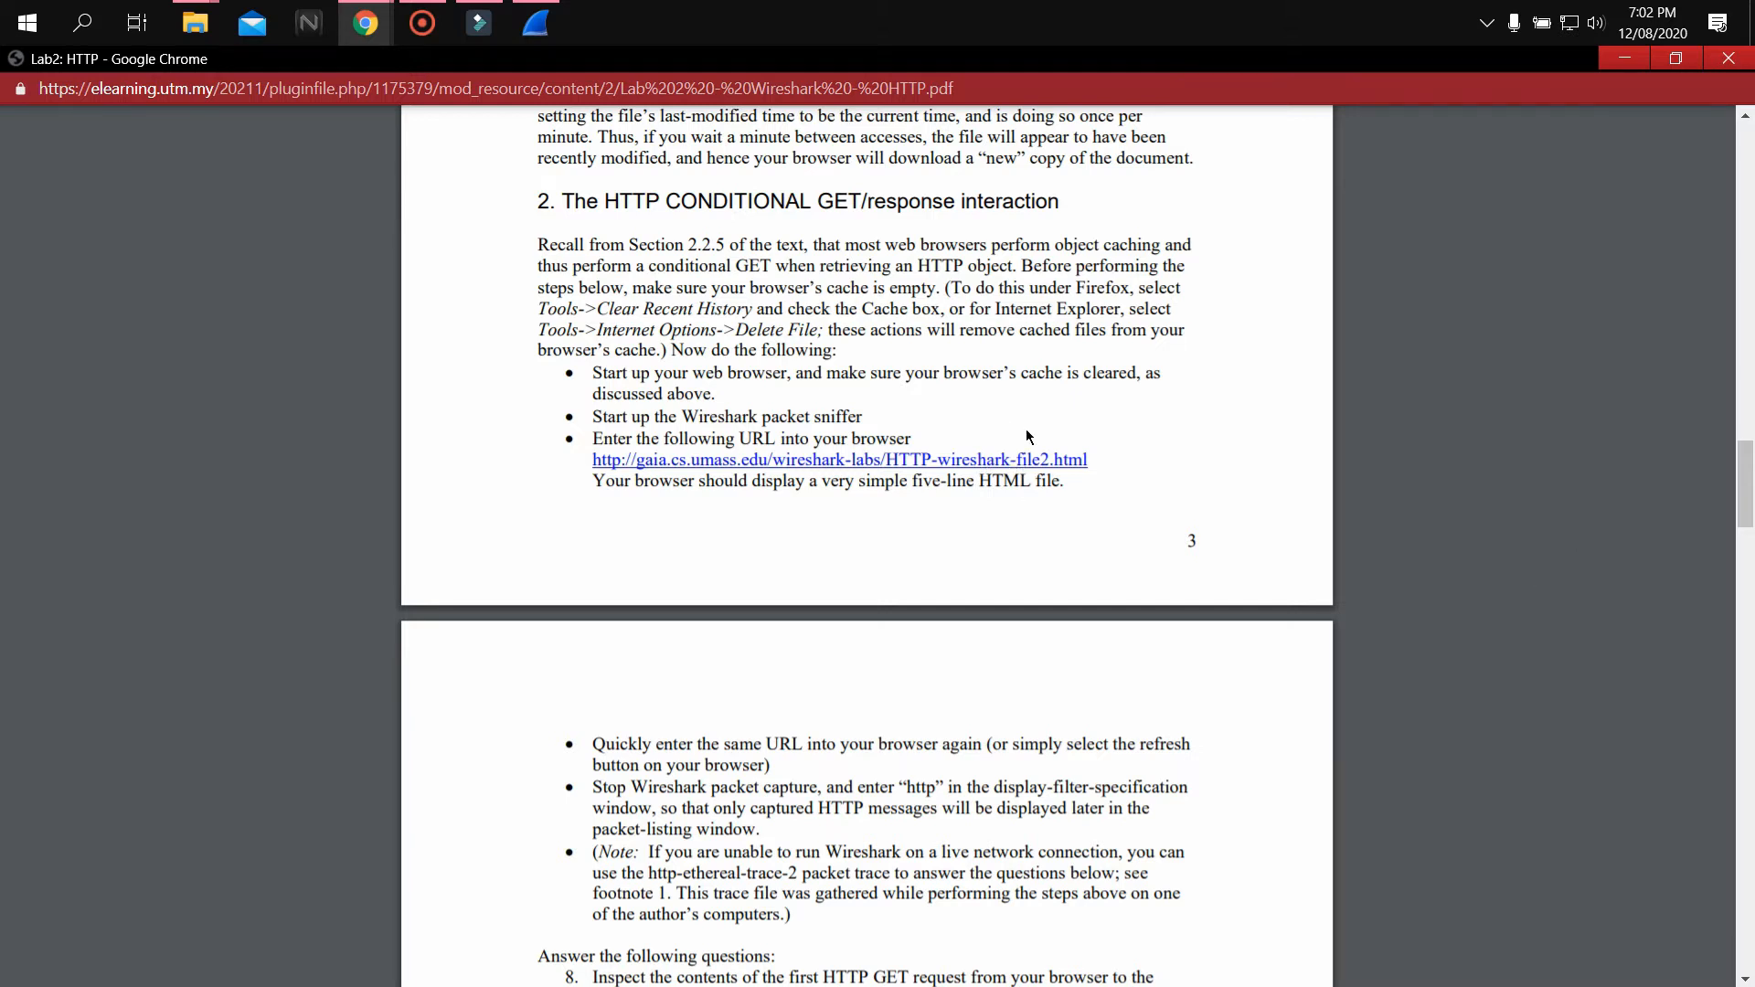
Switch to Wireshark and start a new live capture on the Ethernet interface
mouse_move(371, 27)
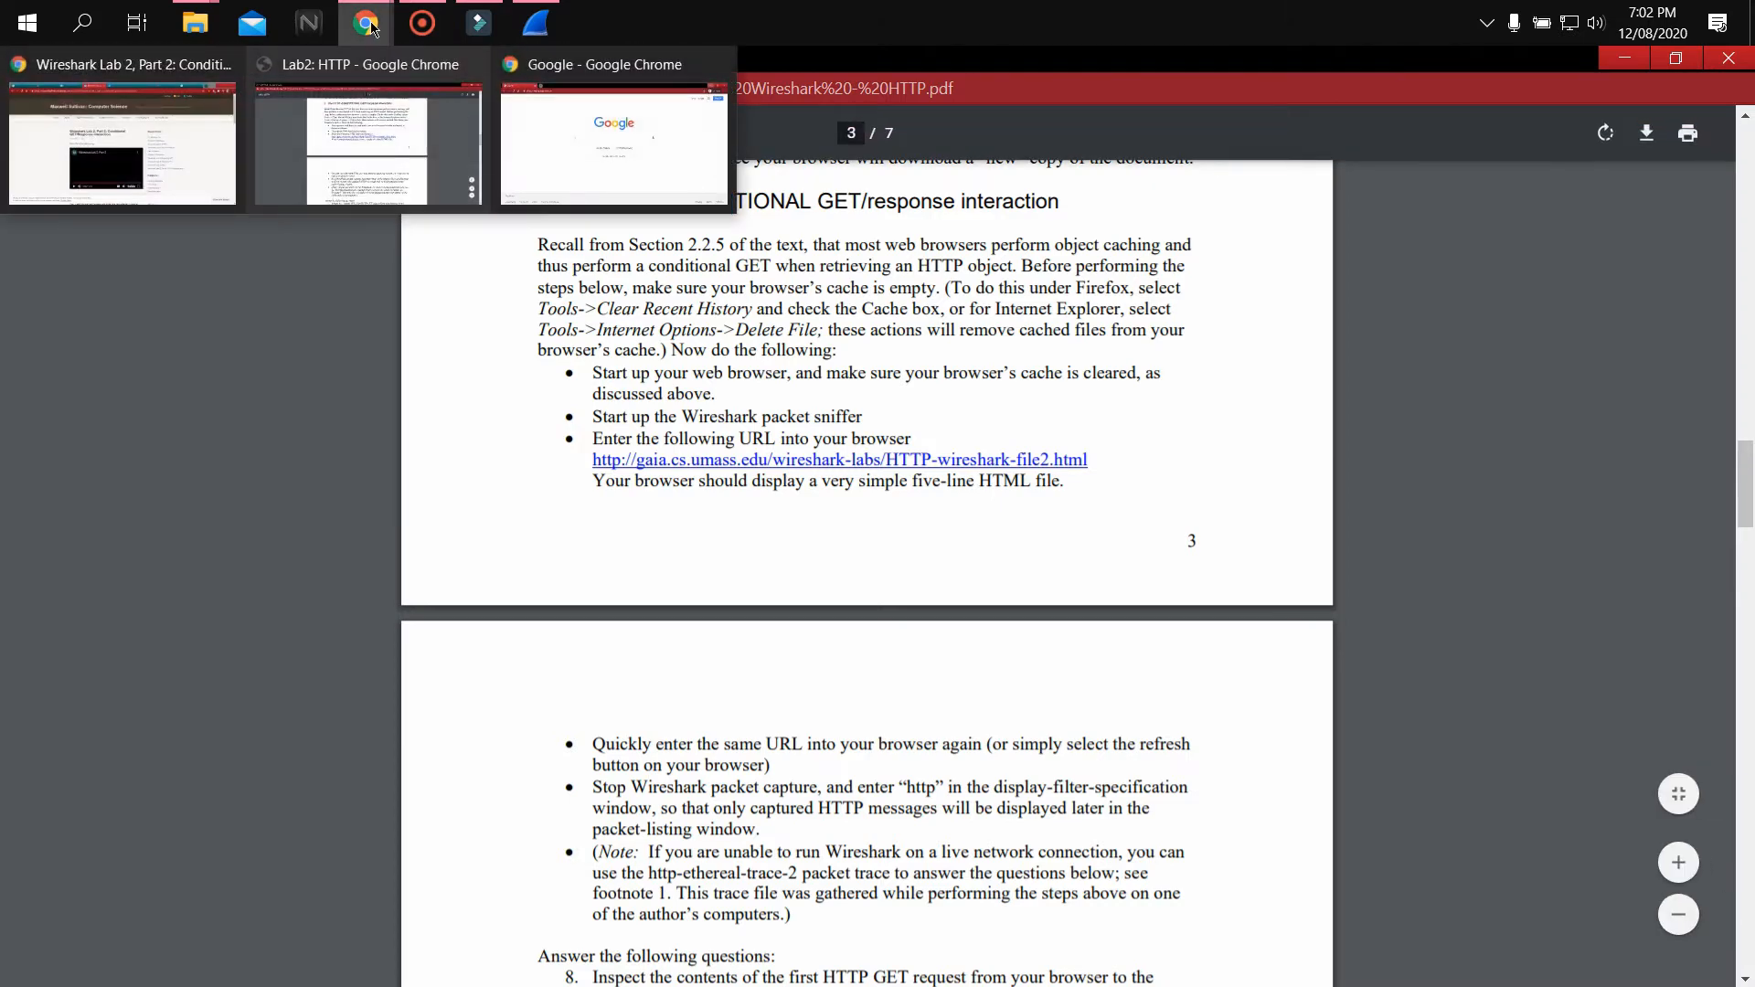
click(556, 145)
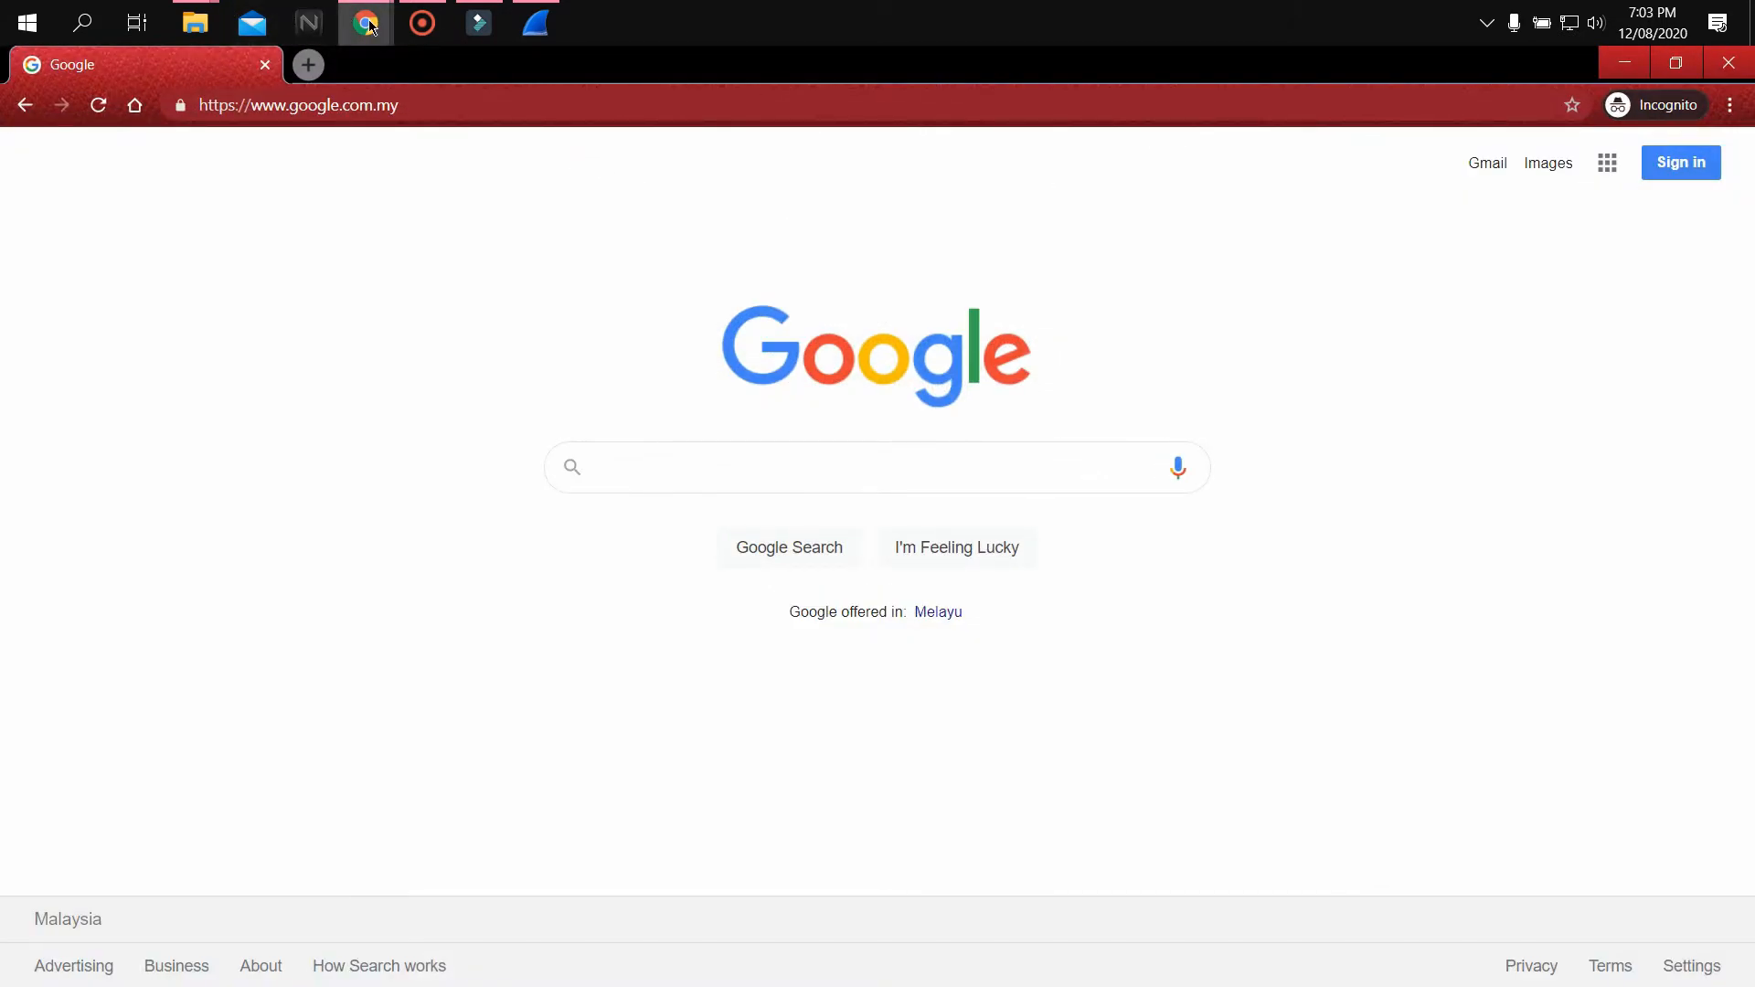
mouse_move(373, 29)
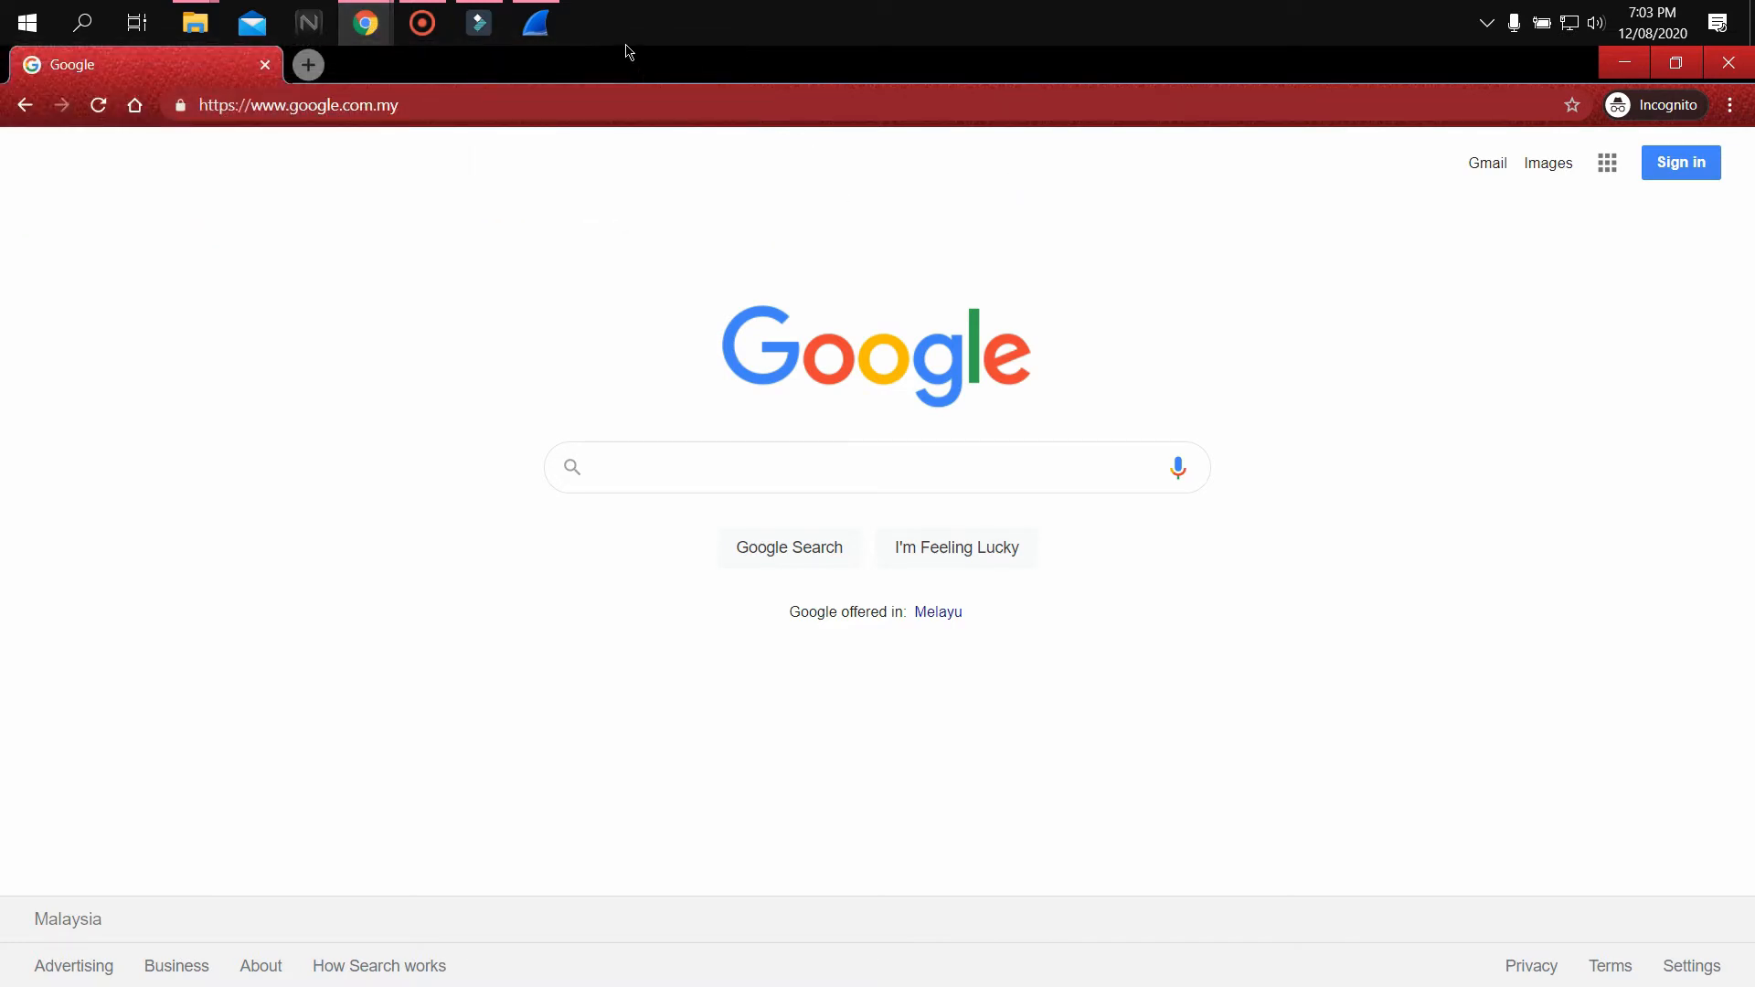
mouse_move(544, 25)
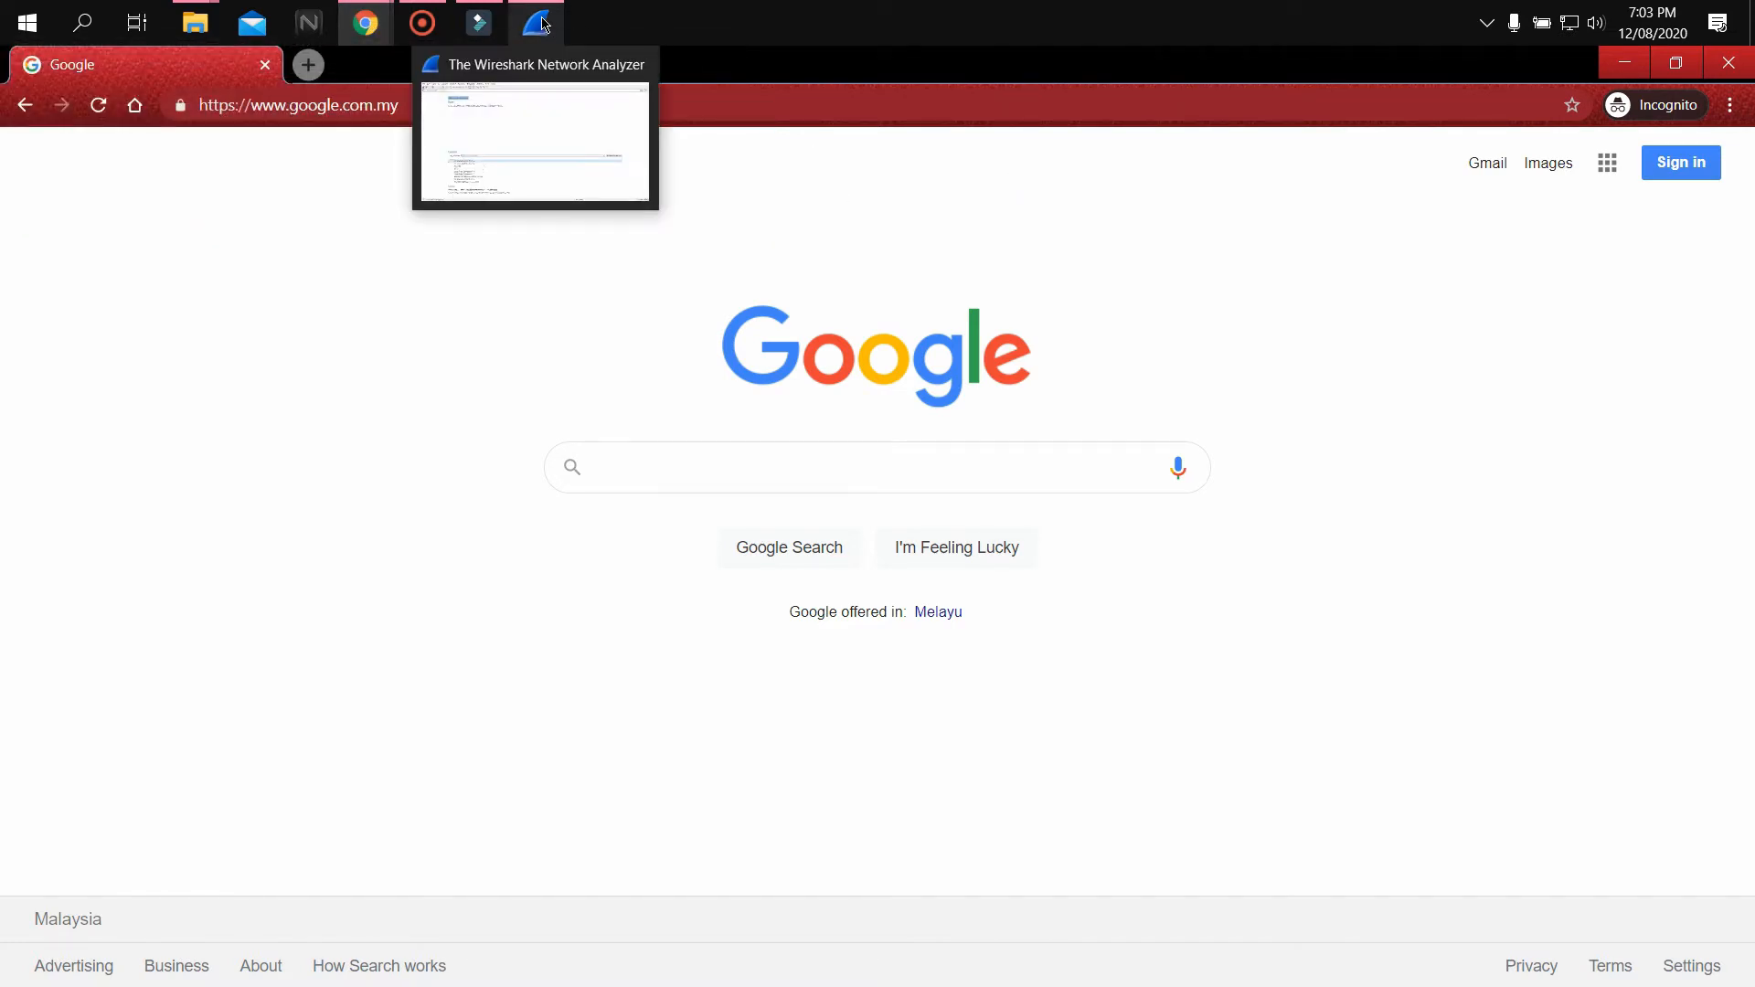
click(542, 22)
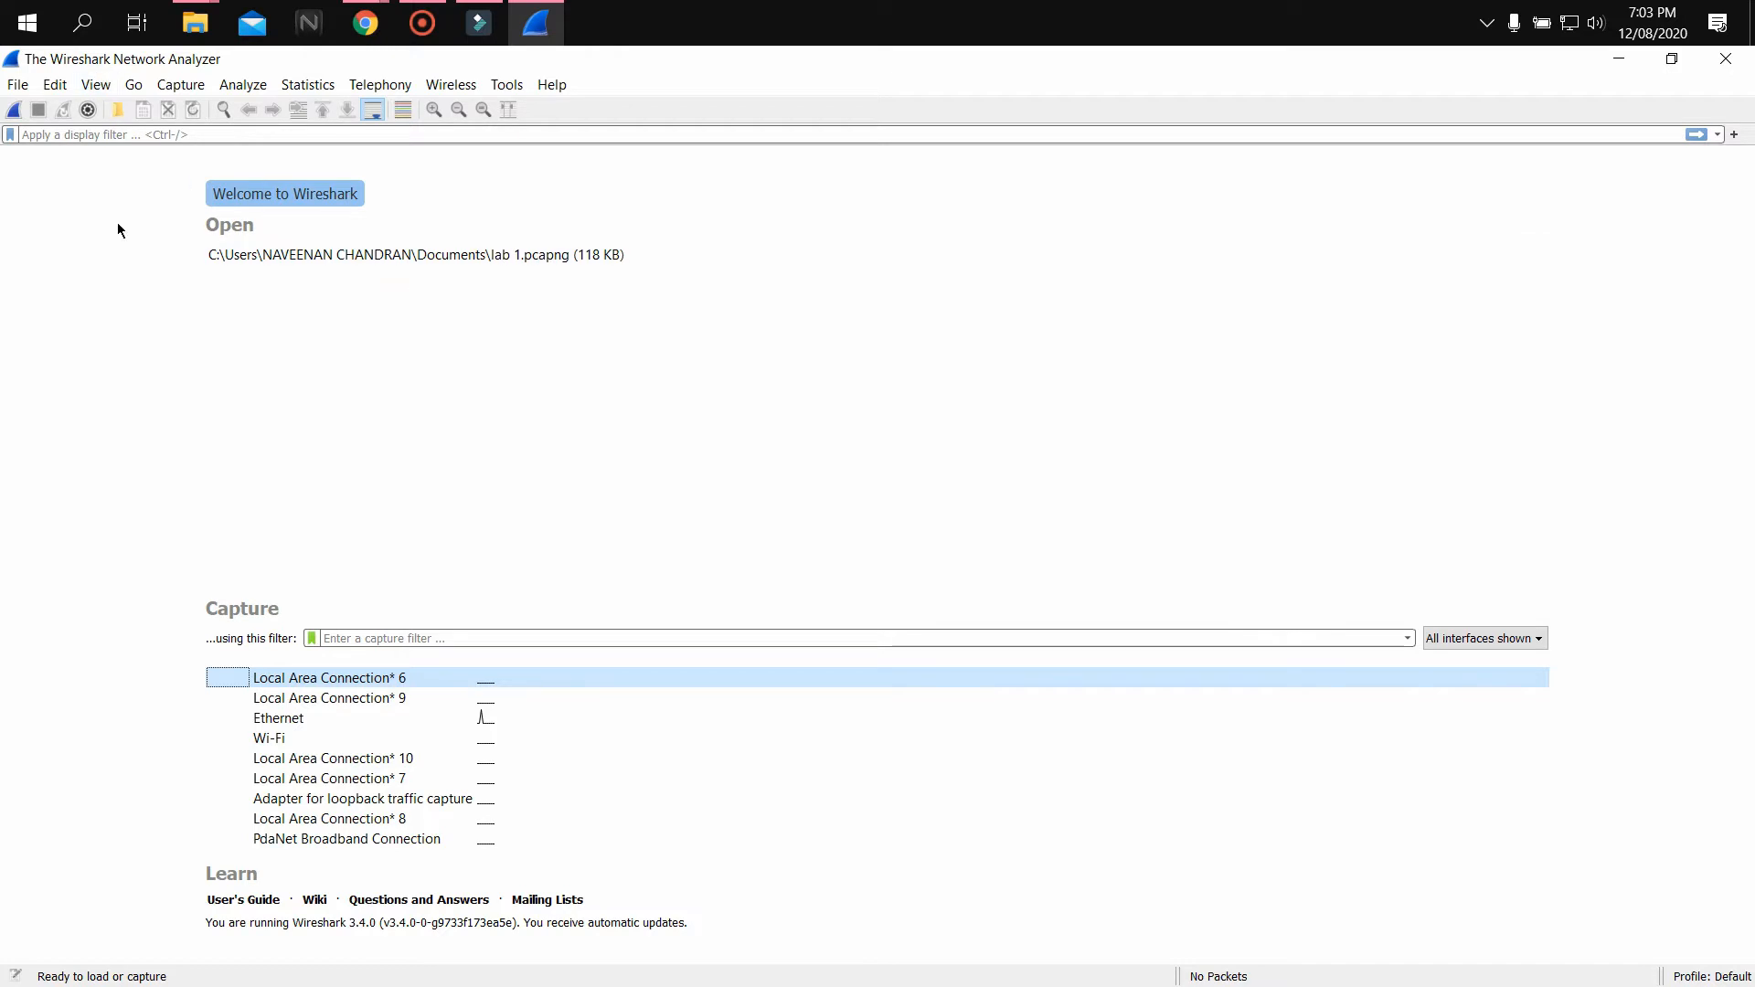
double_click(348, 718)
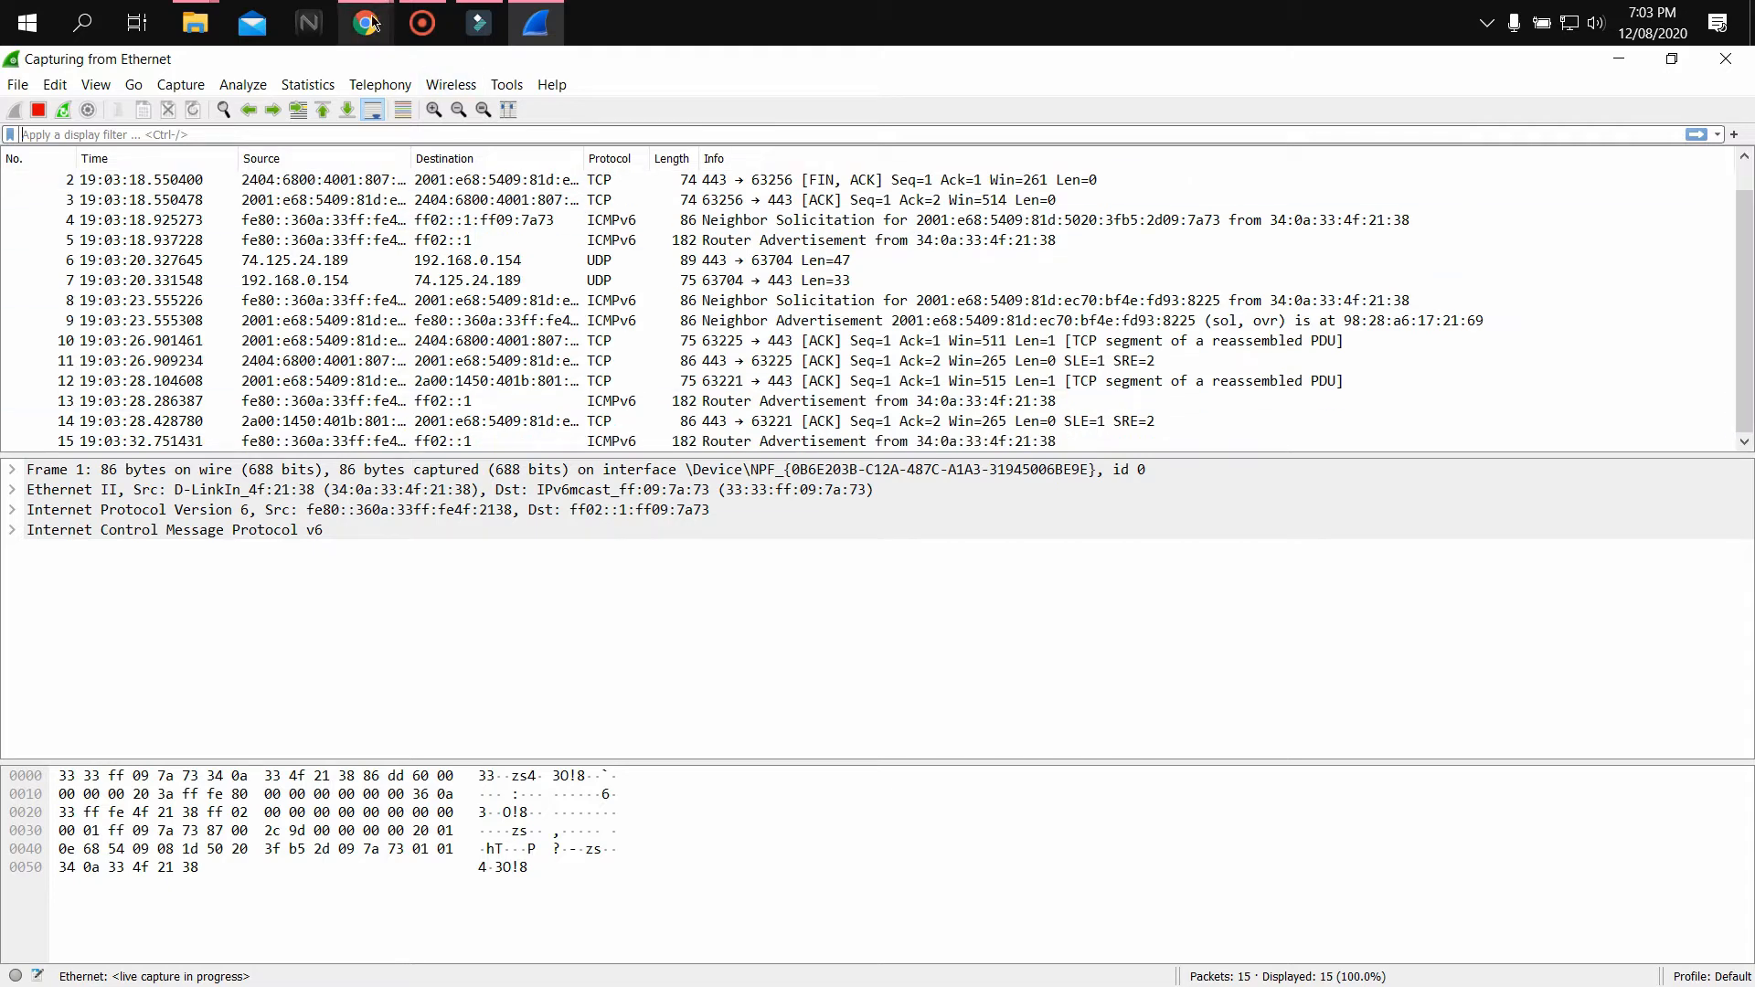
mouse_move(372, 22)
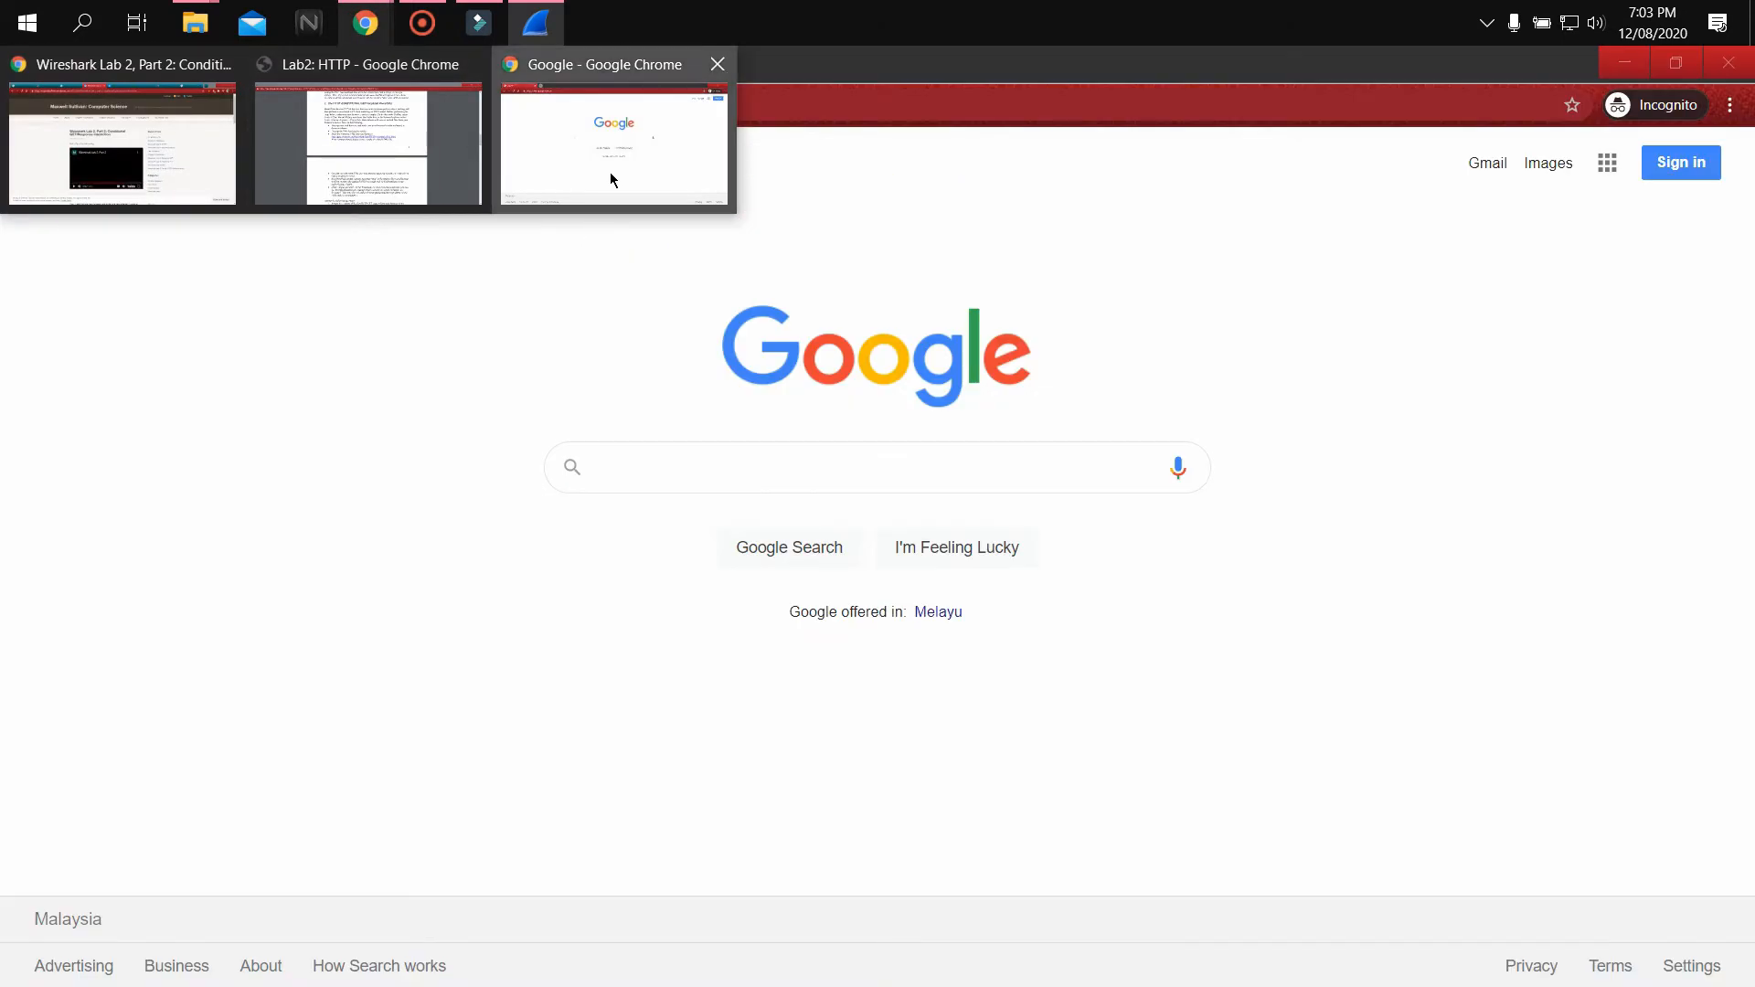
click(611, 172)
click(437, 106)
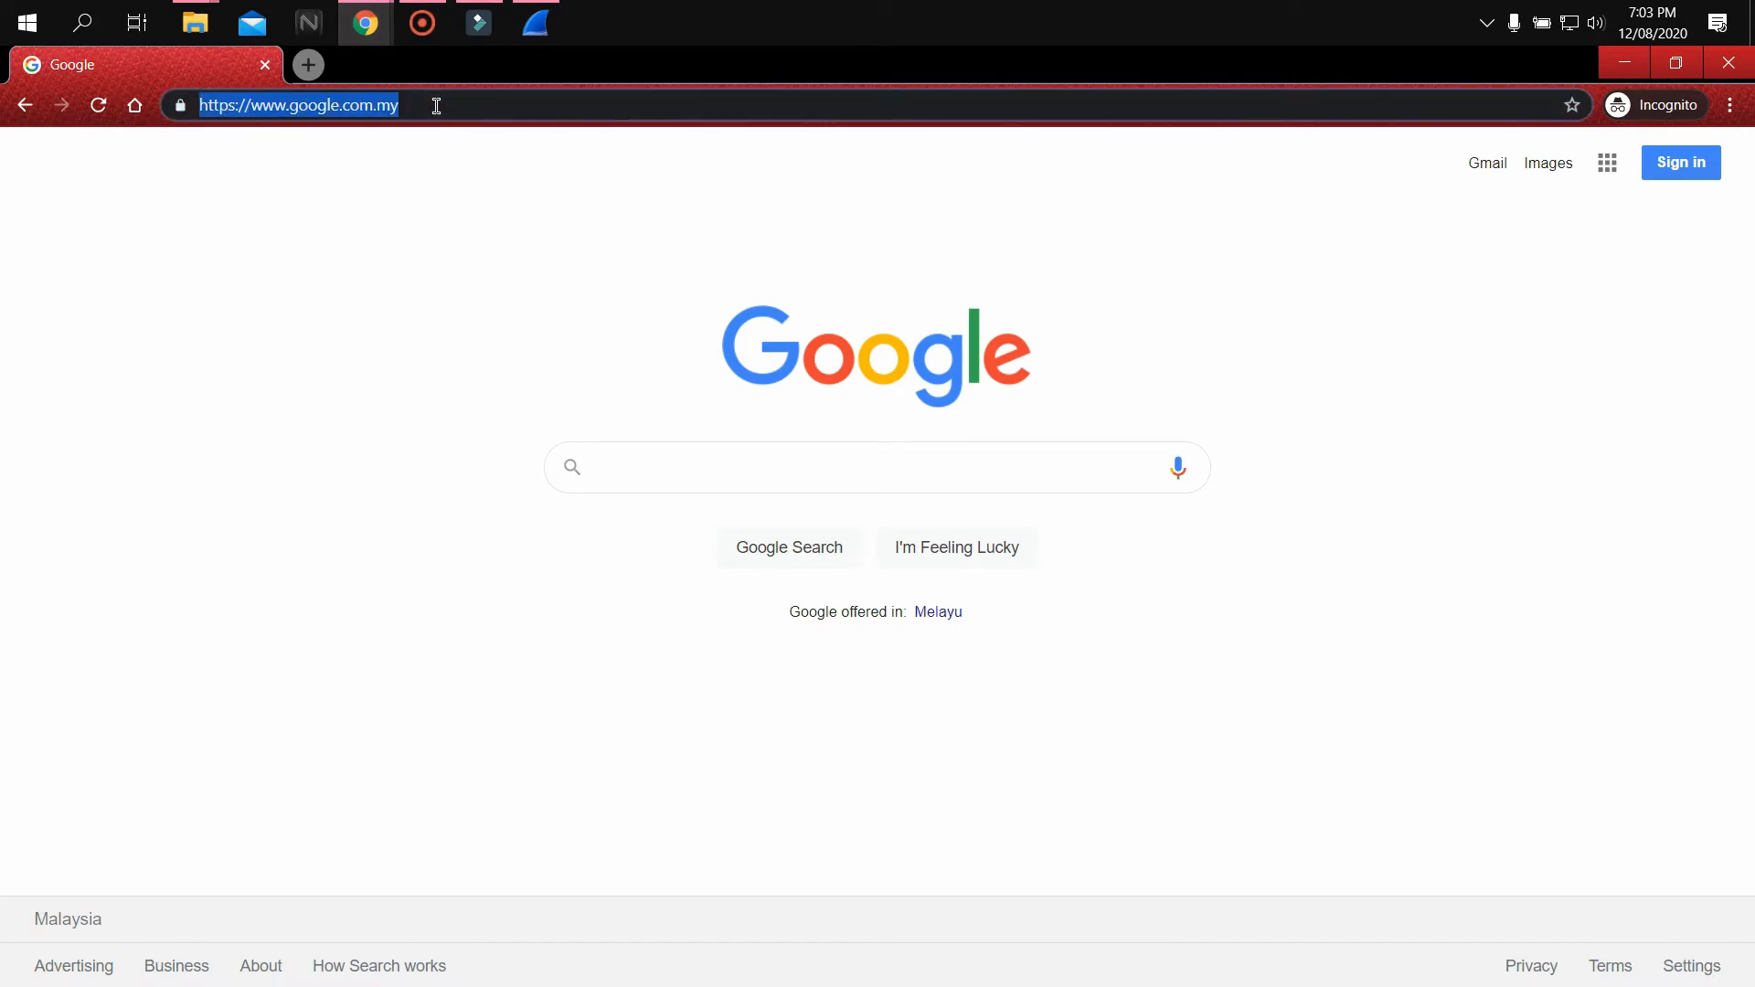
text(http://gaia.cs.umass.edu/wireshark-labs/HTTP-wireshark-file2.html)
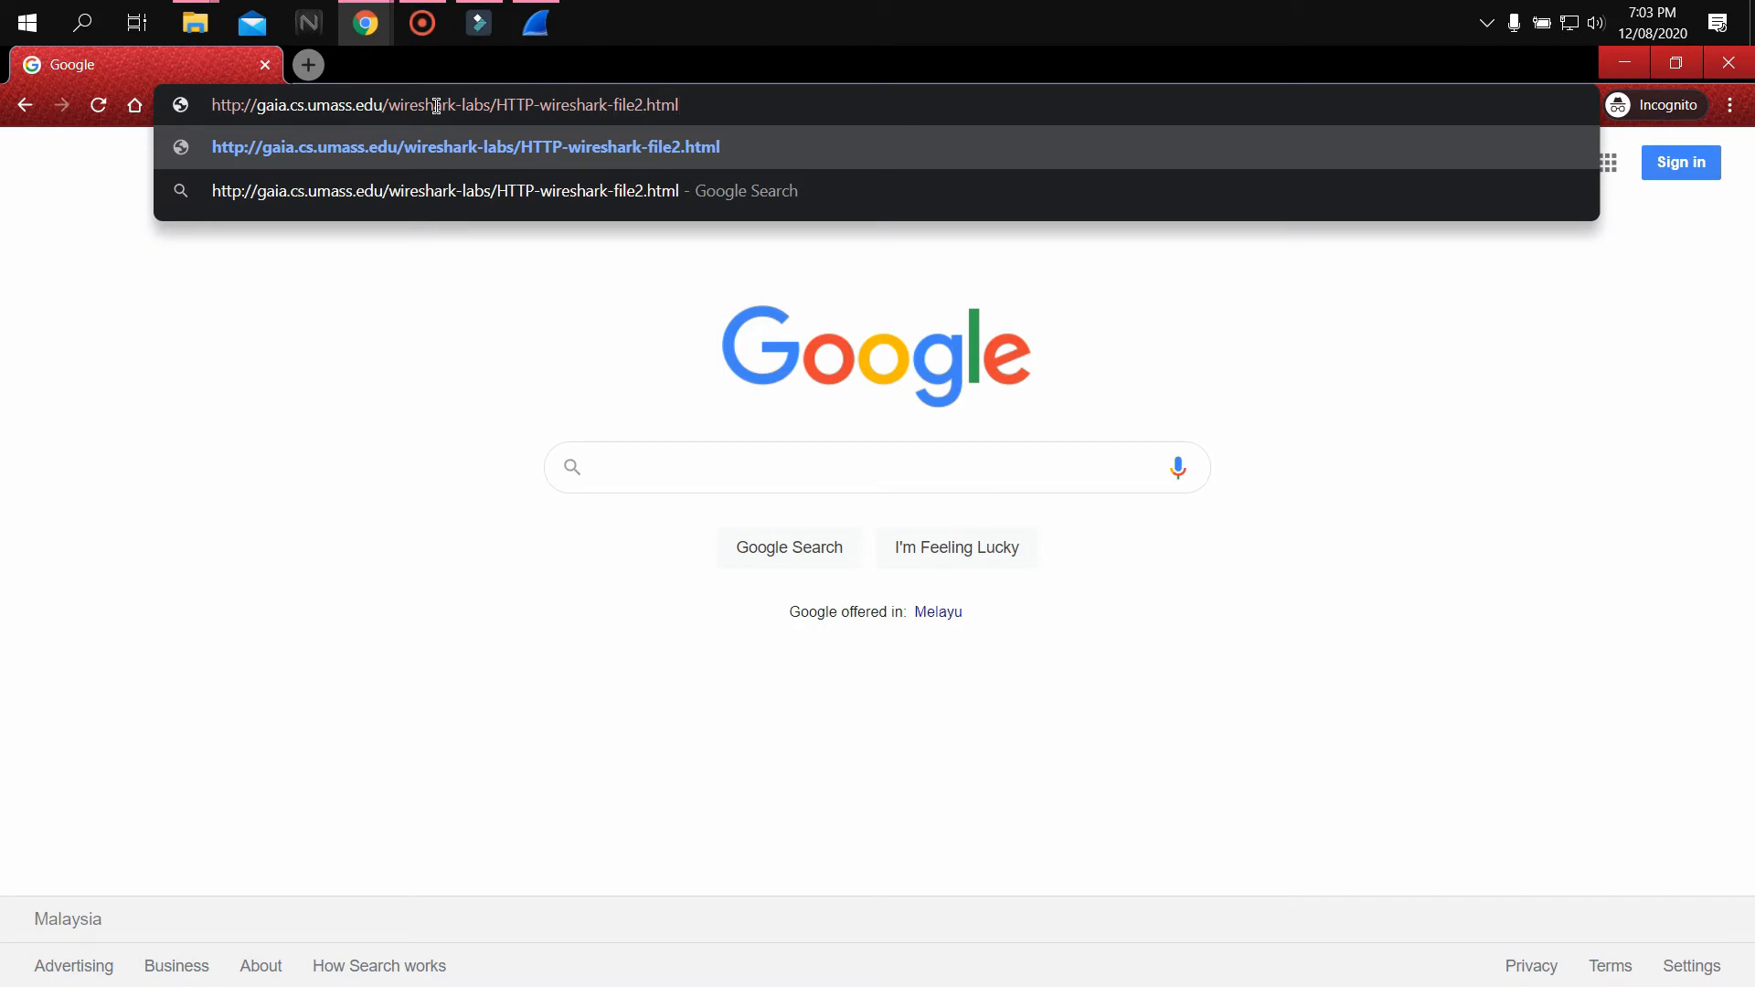
key(Return)
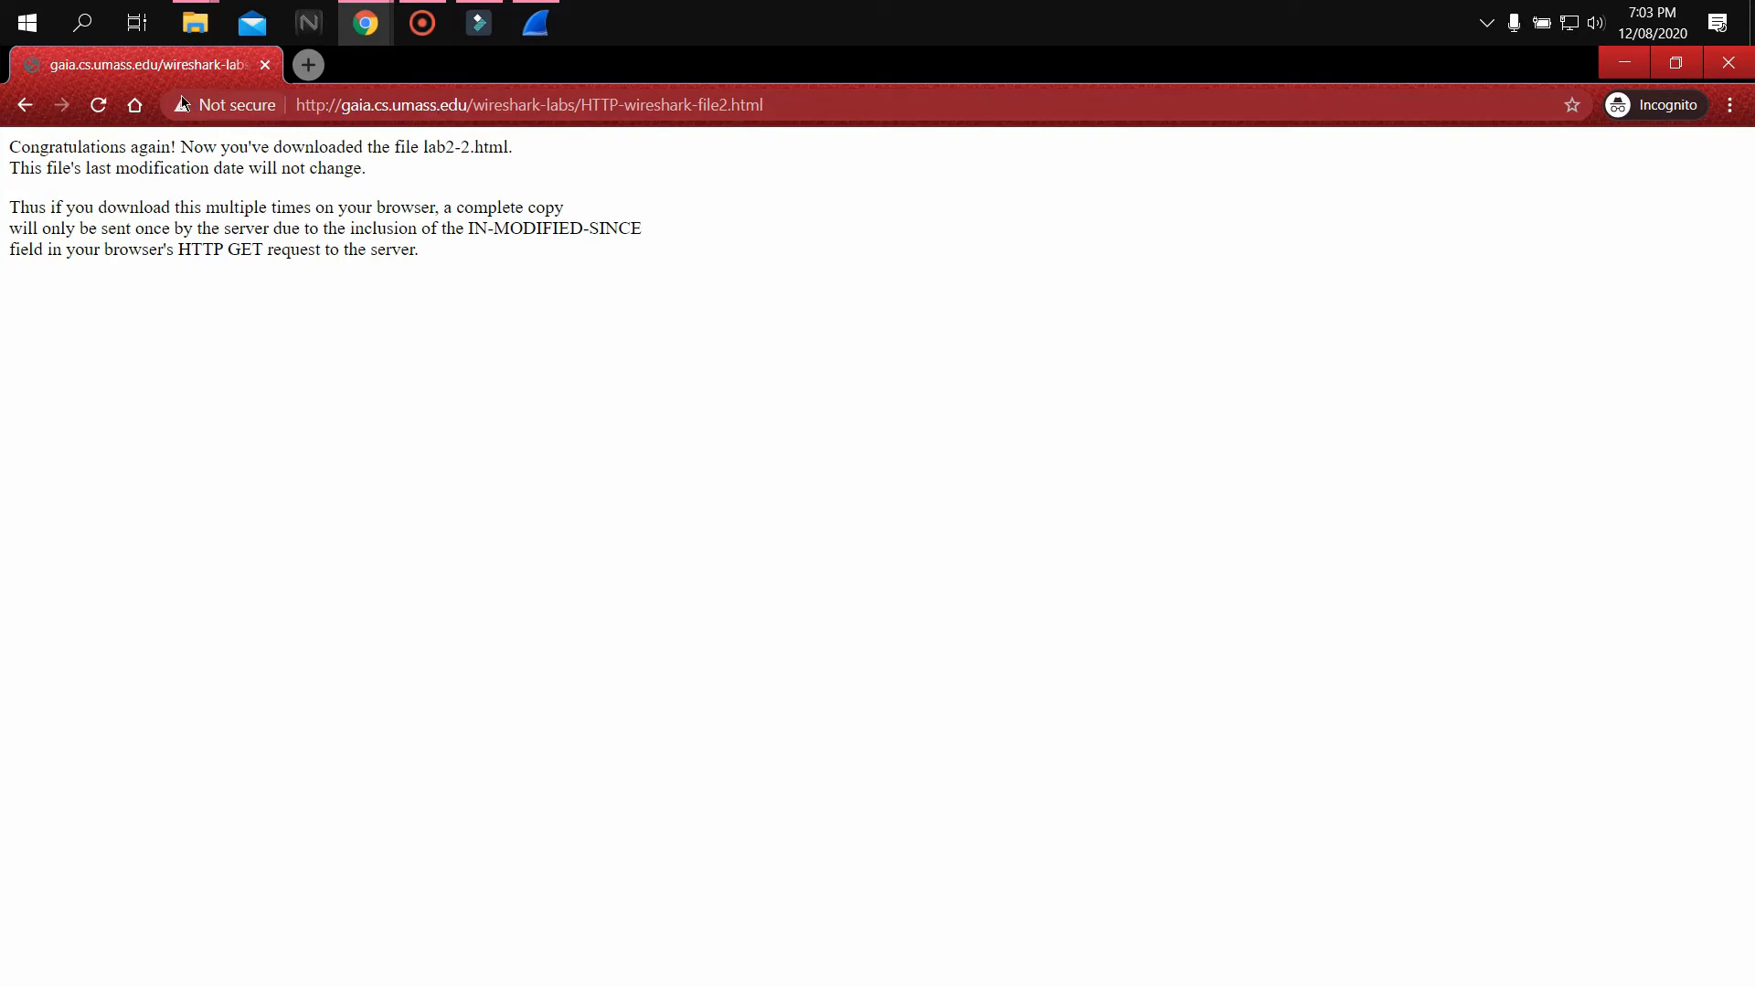
click(99, 105)
Switch to Wireshark, apply the http display filter to the live capture, and stop capturing
click(541, 11)
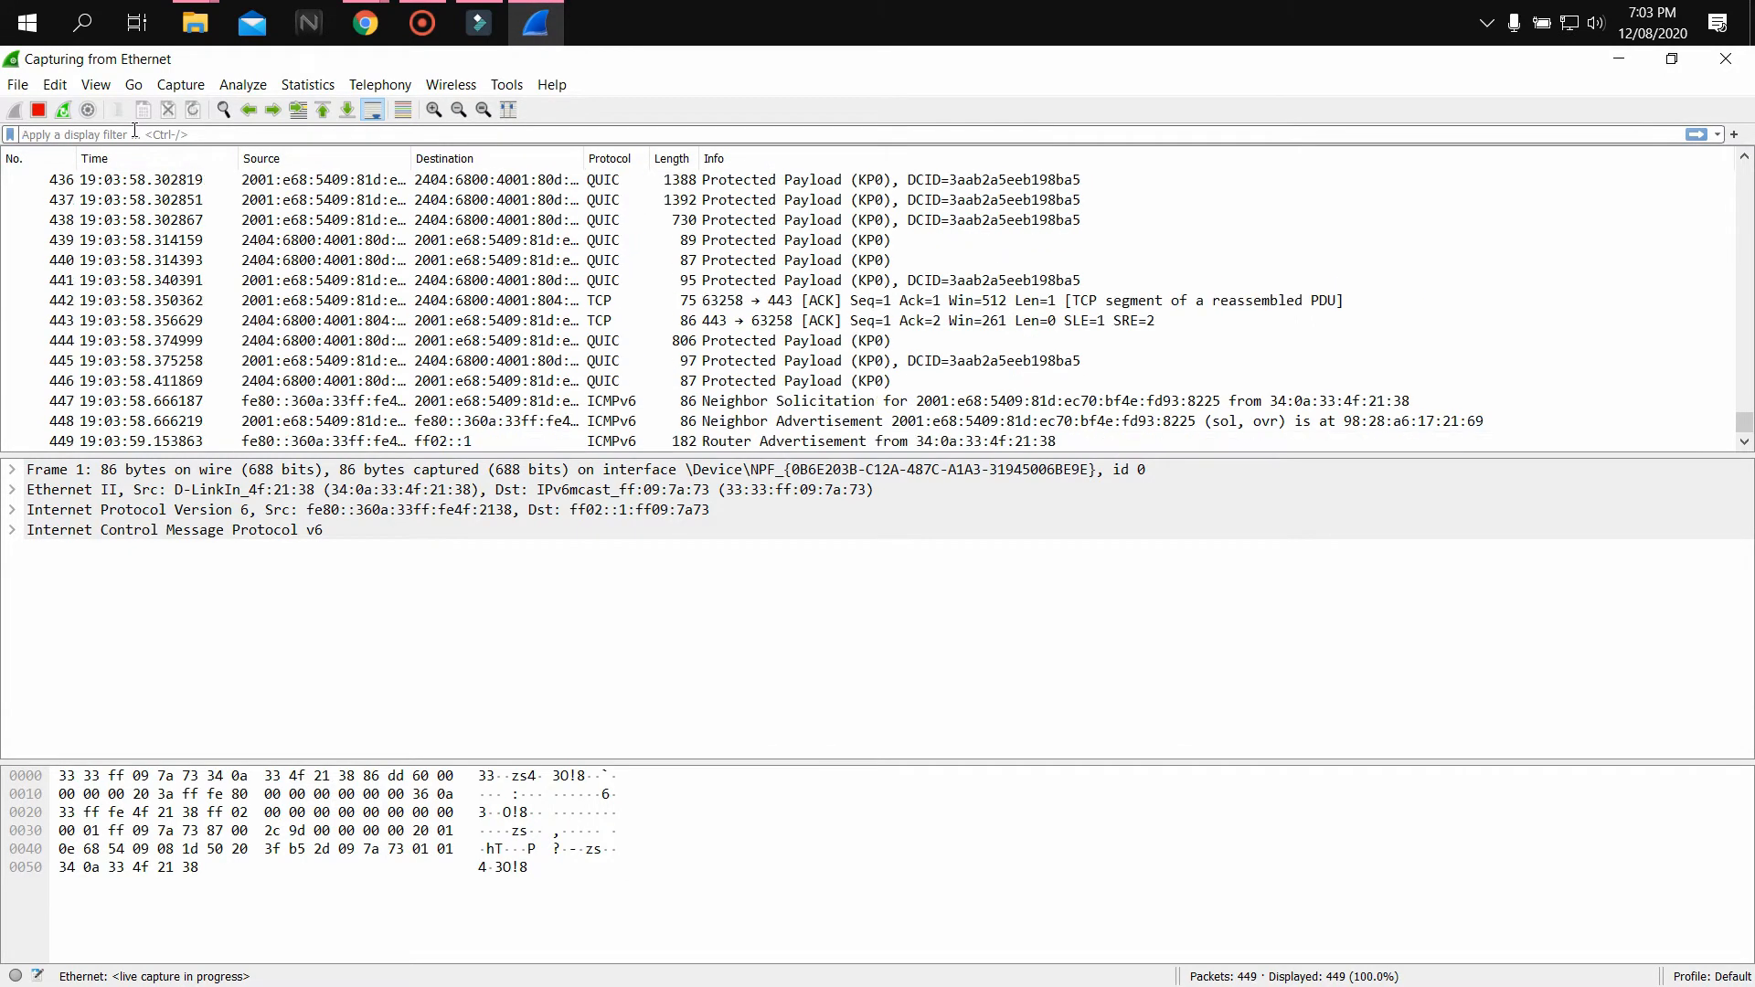
text(htpp)
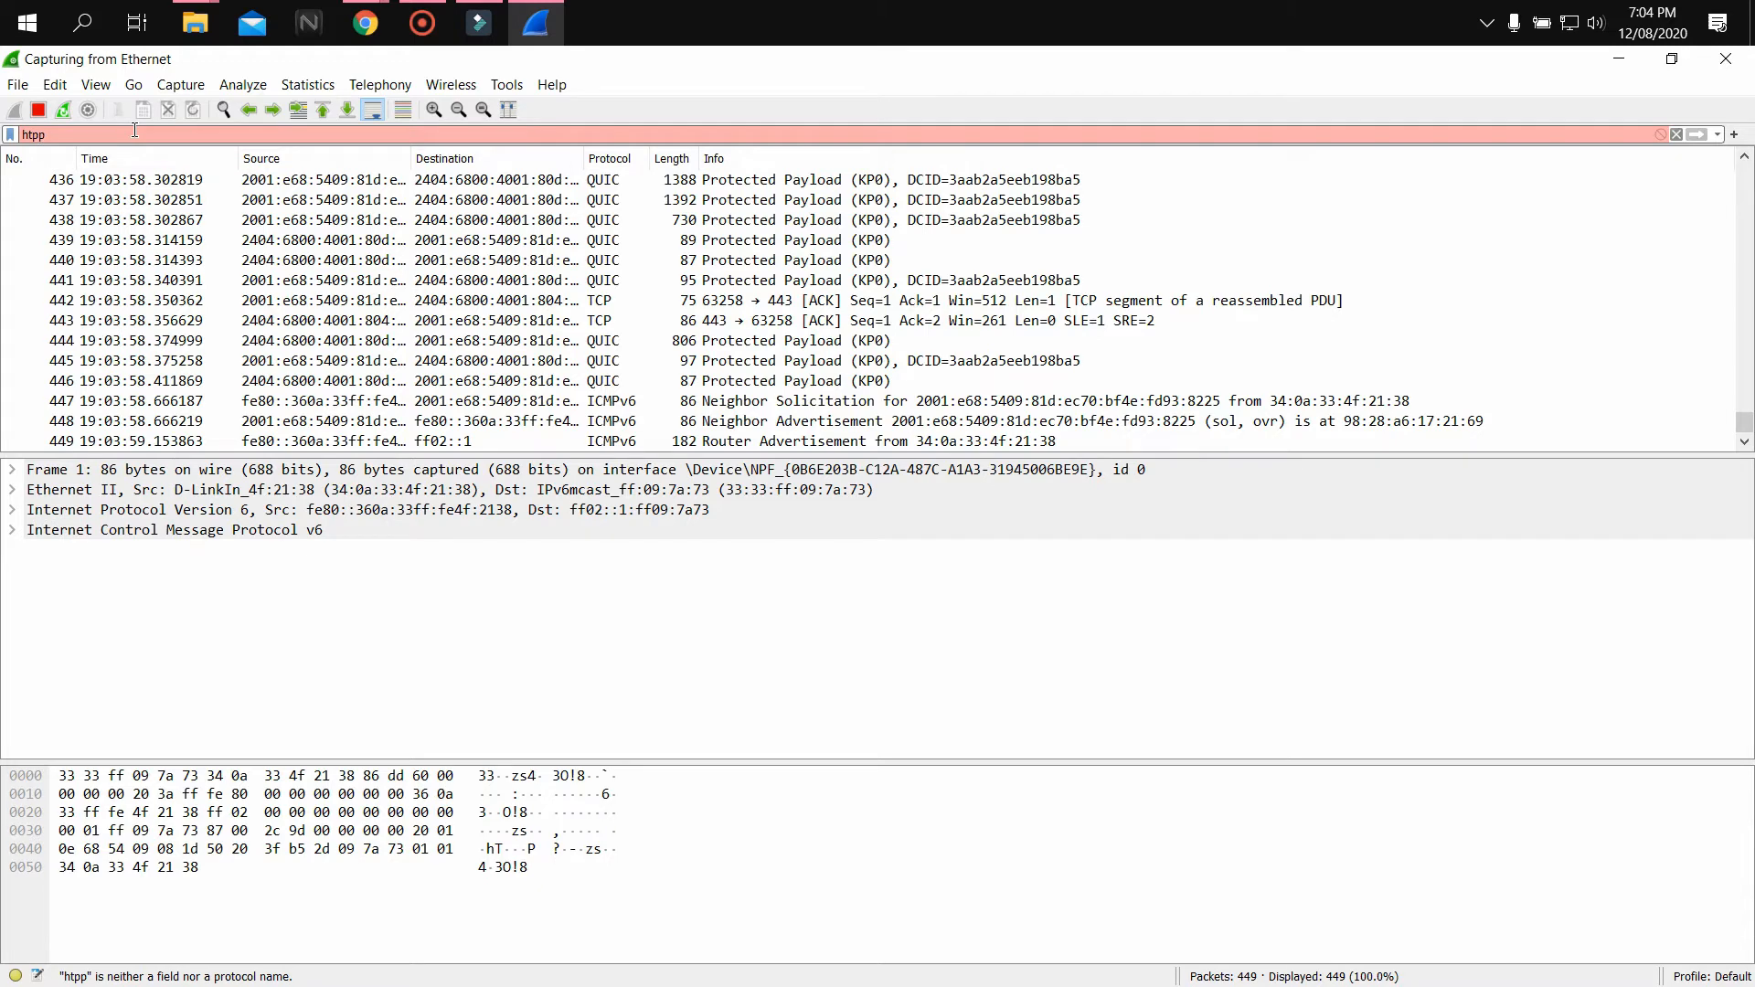
key(BackSpace)
key(BackSpace)
text(tp)
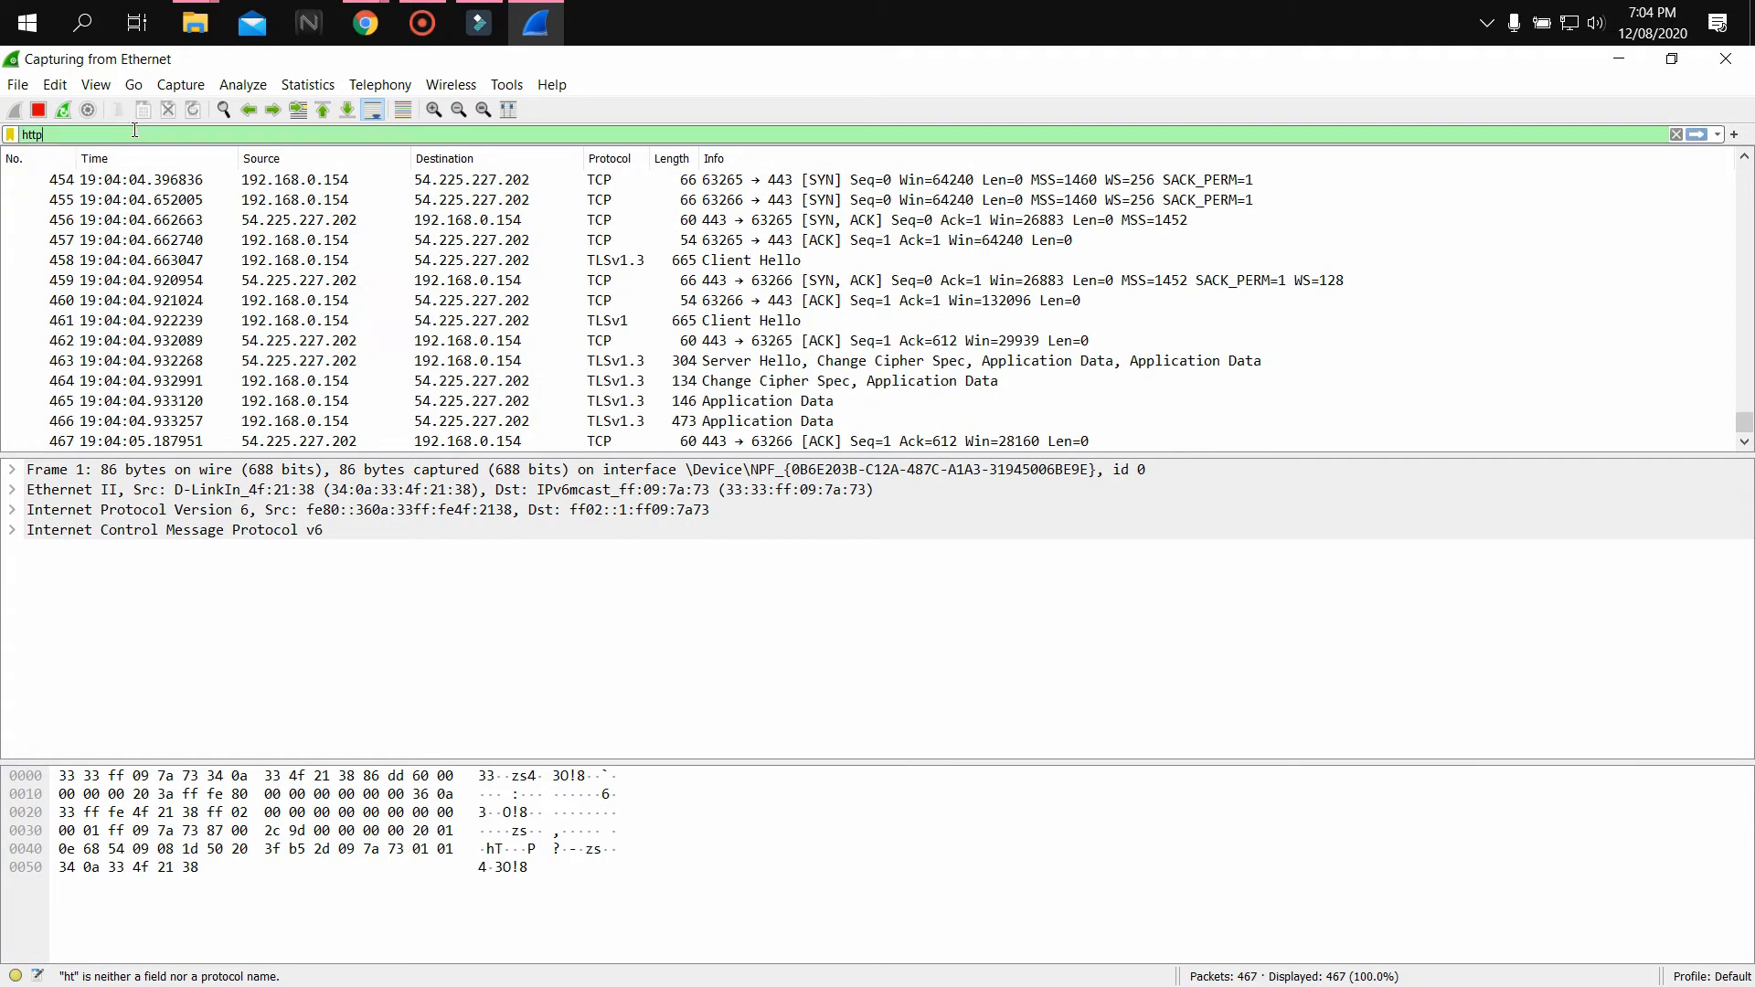
key(Return)
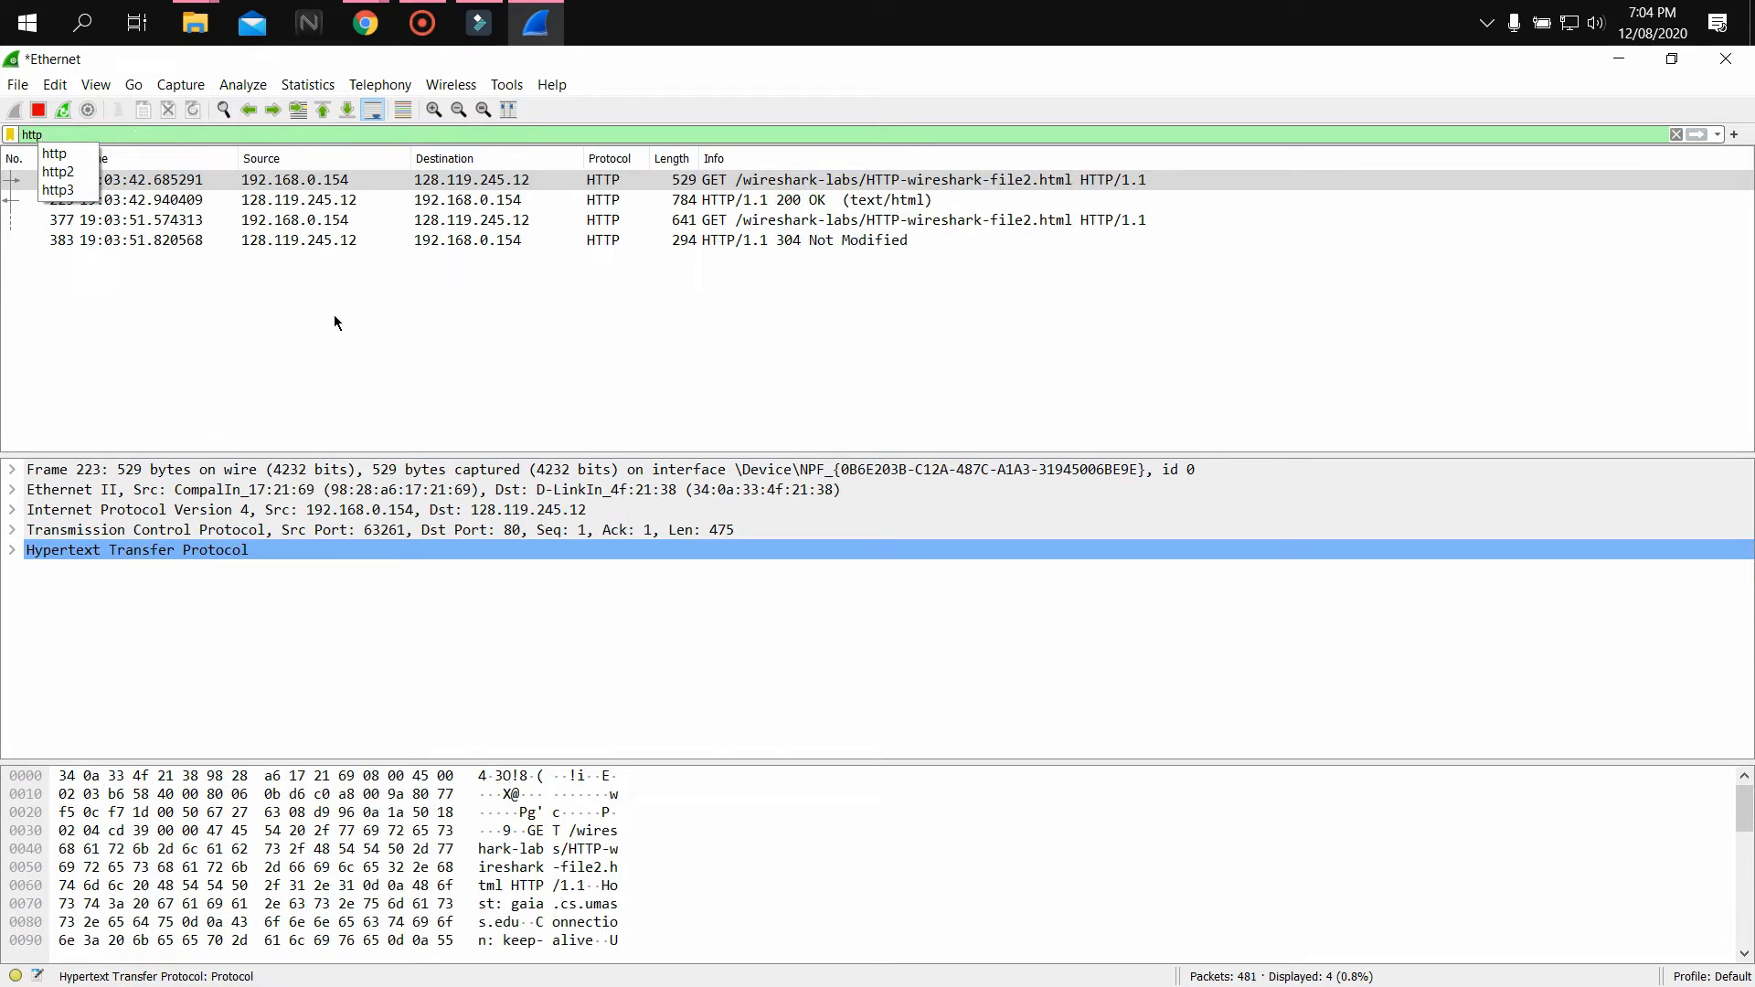
key(Return)
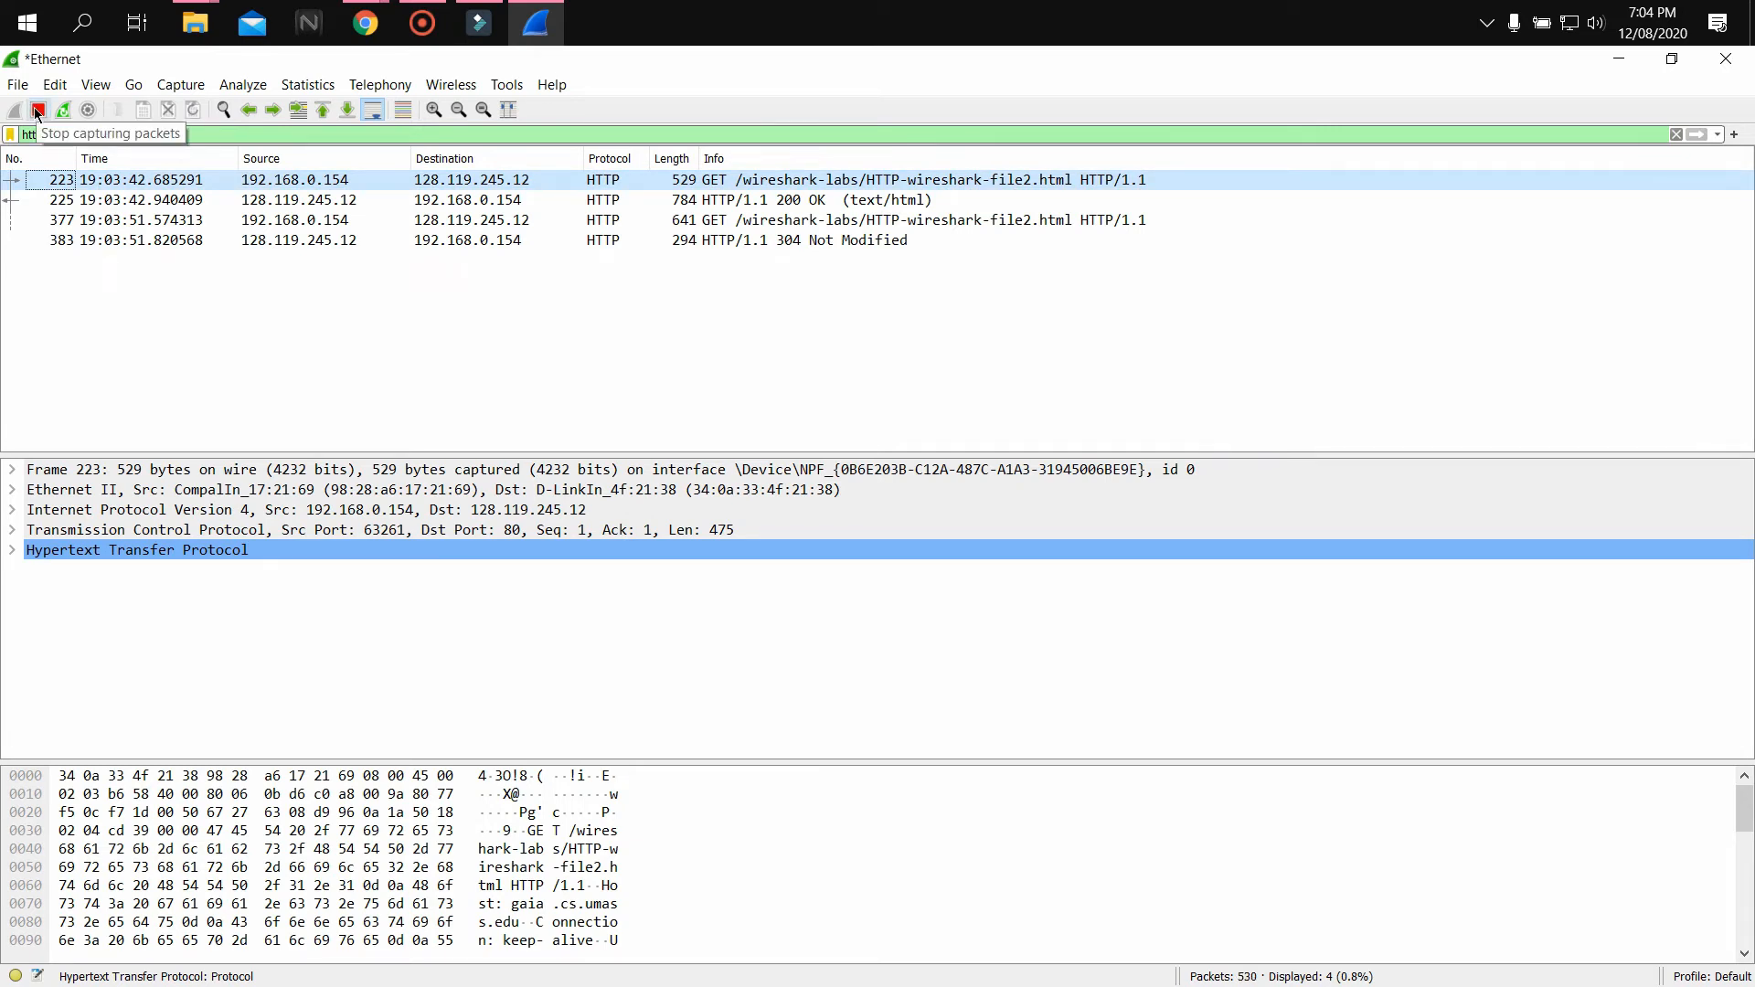
click(38, 111)
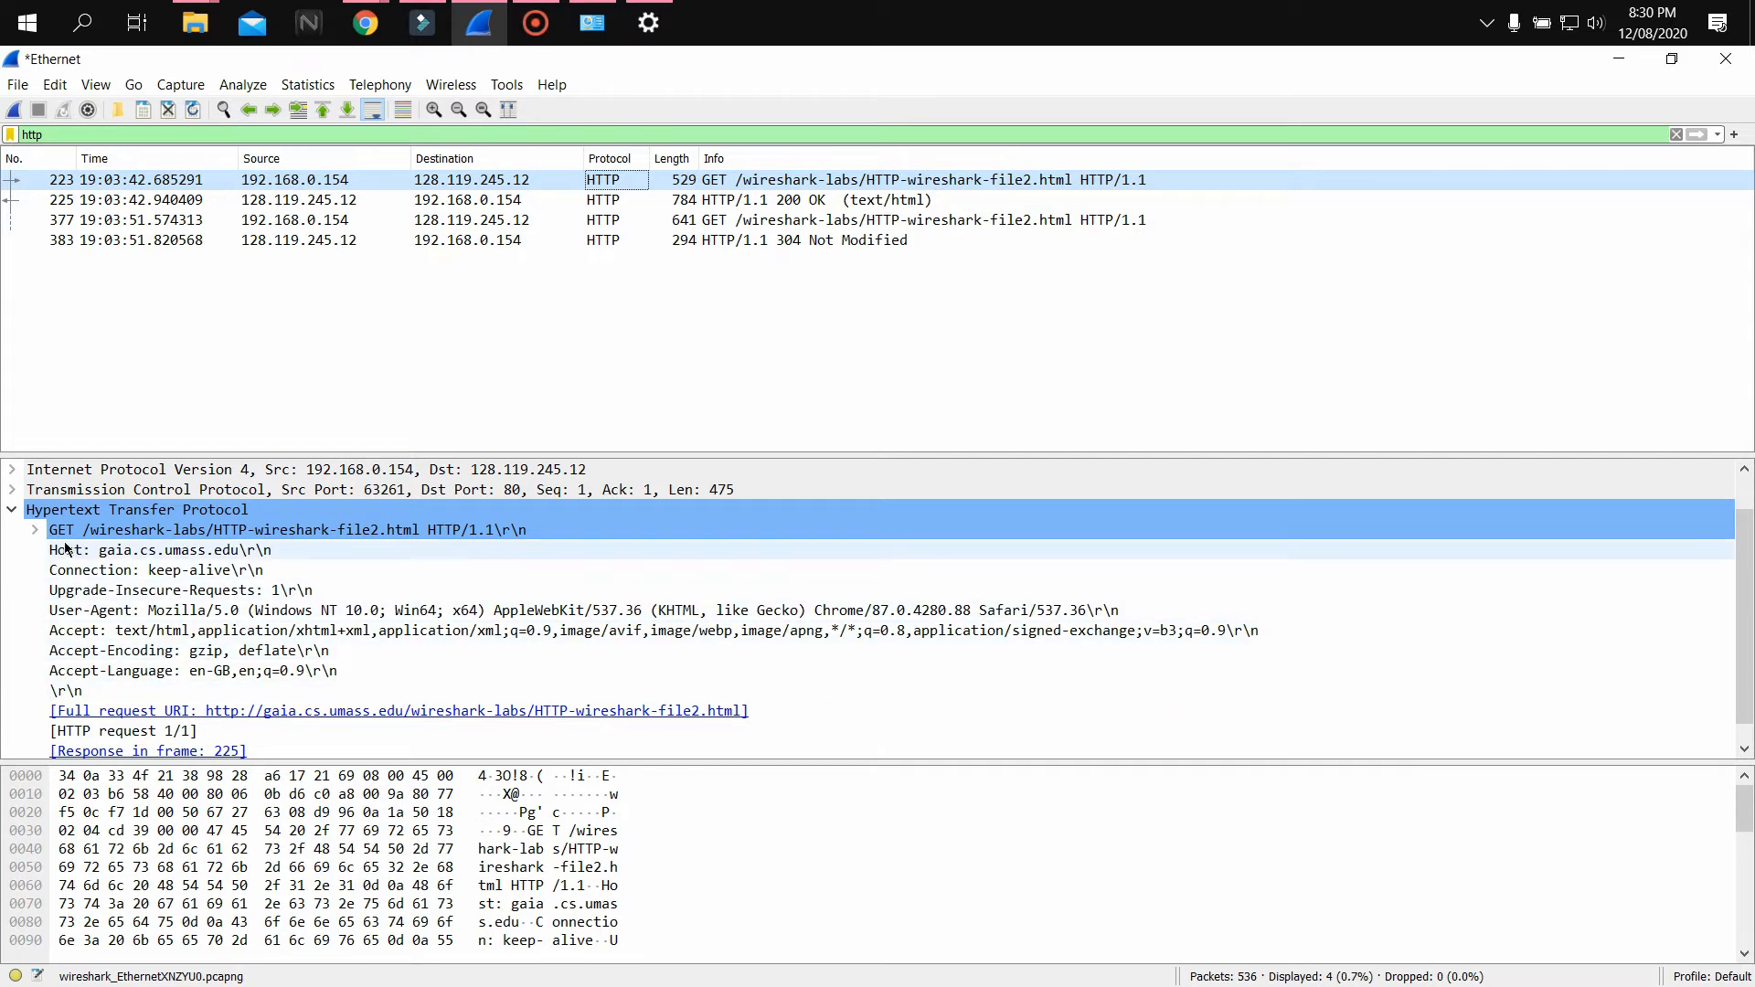
Select the HTTP 200 OK response packet and expand its line-based text data to view the returned HTML
click(9, 512)
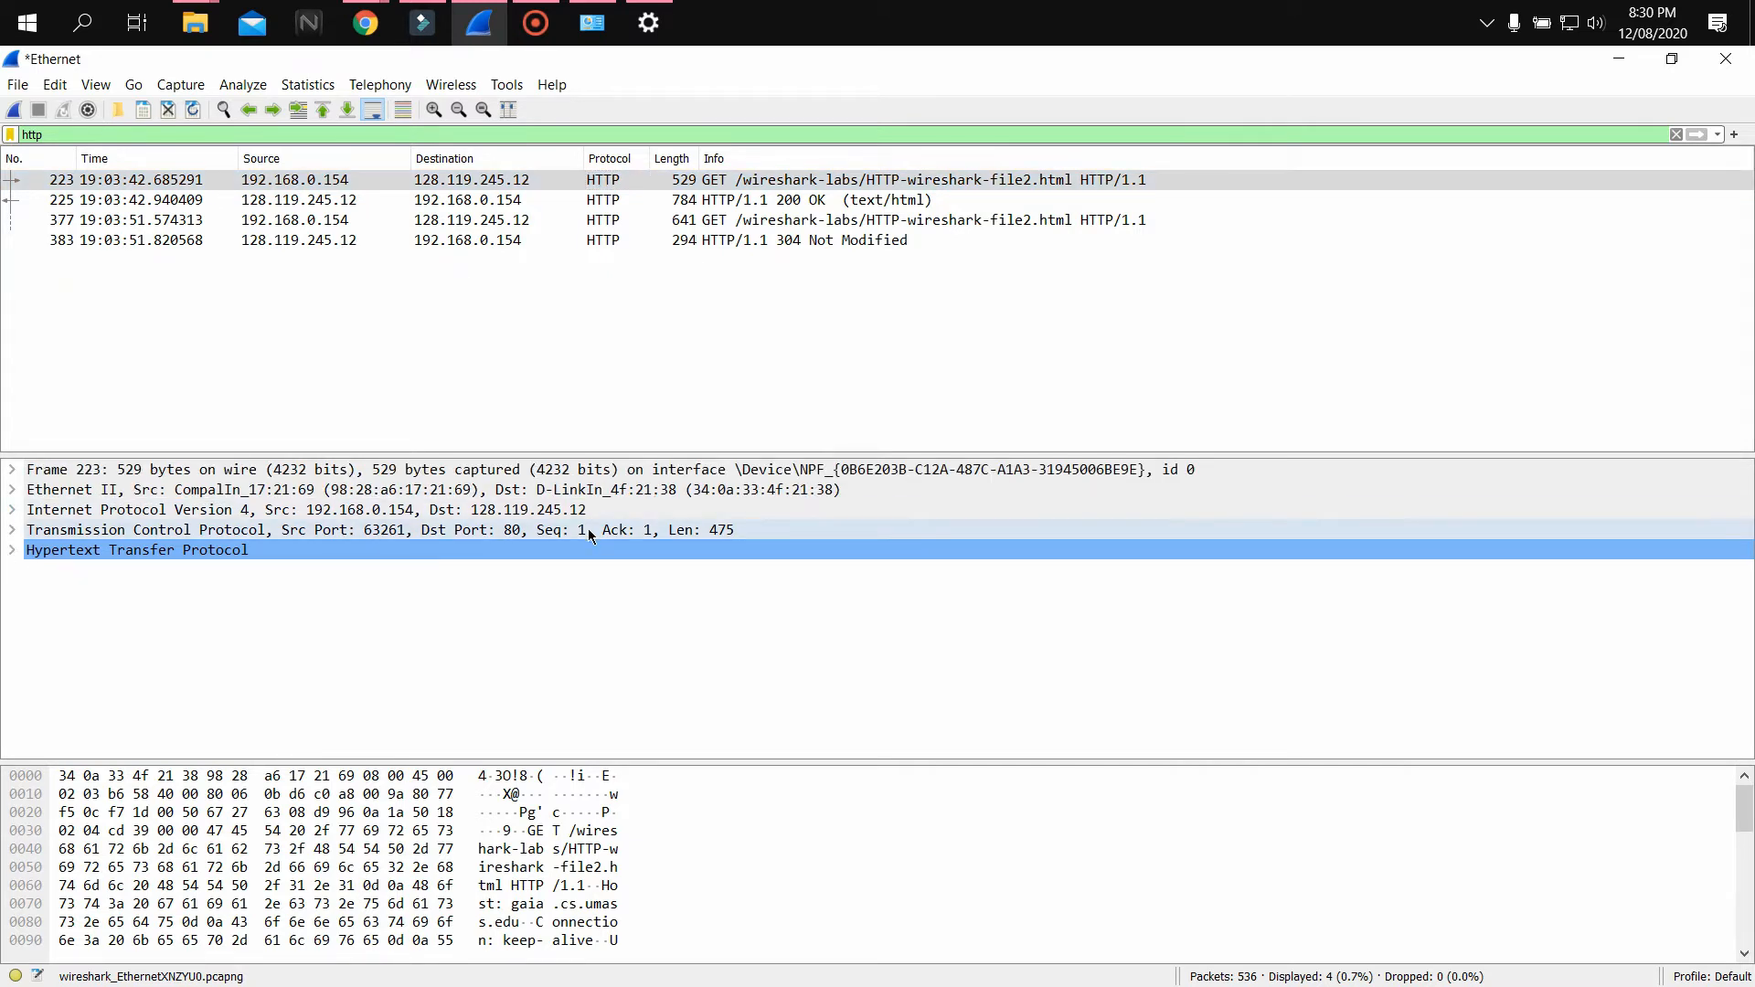
click(521, 201)
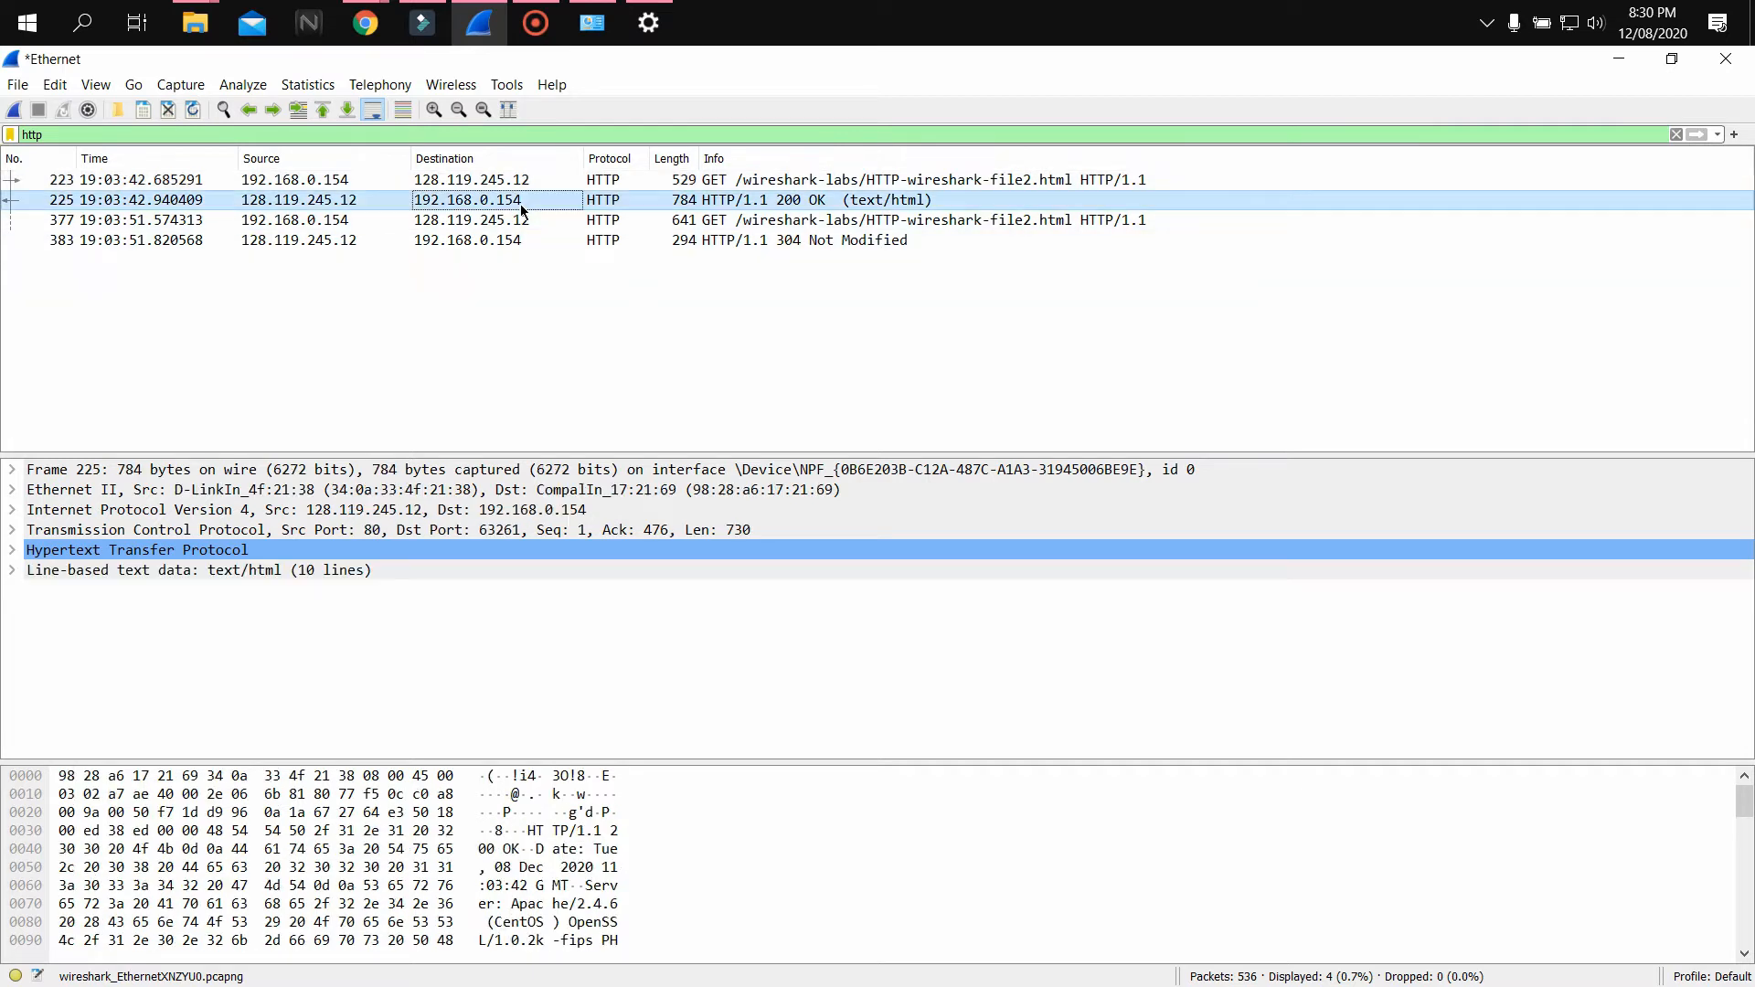
click(13, 572)
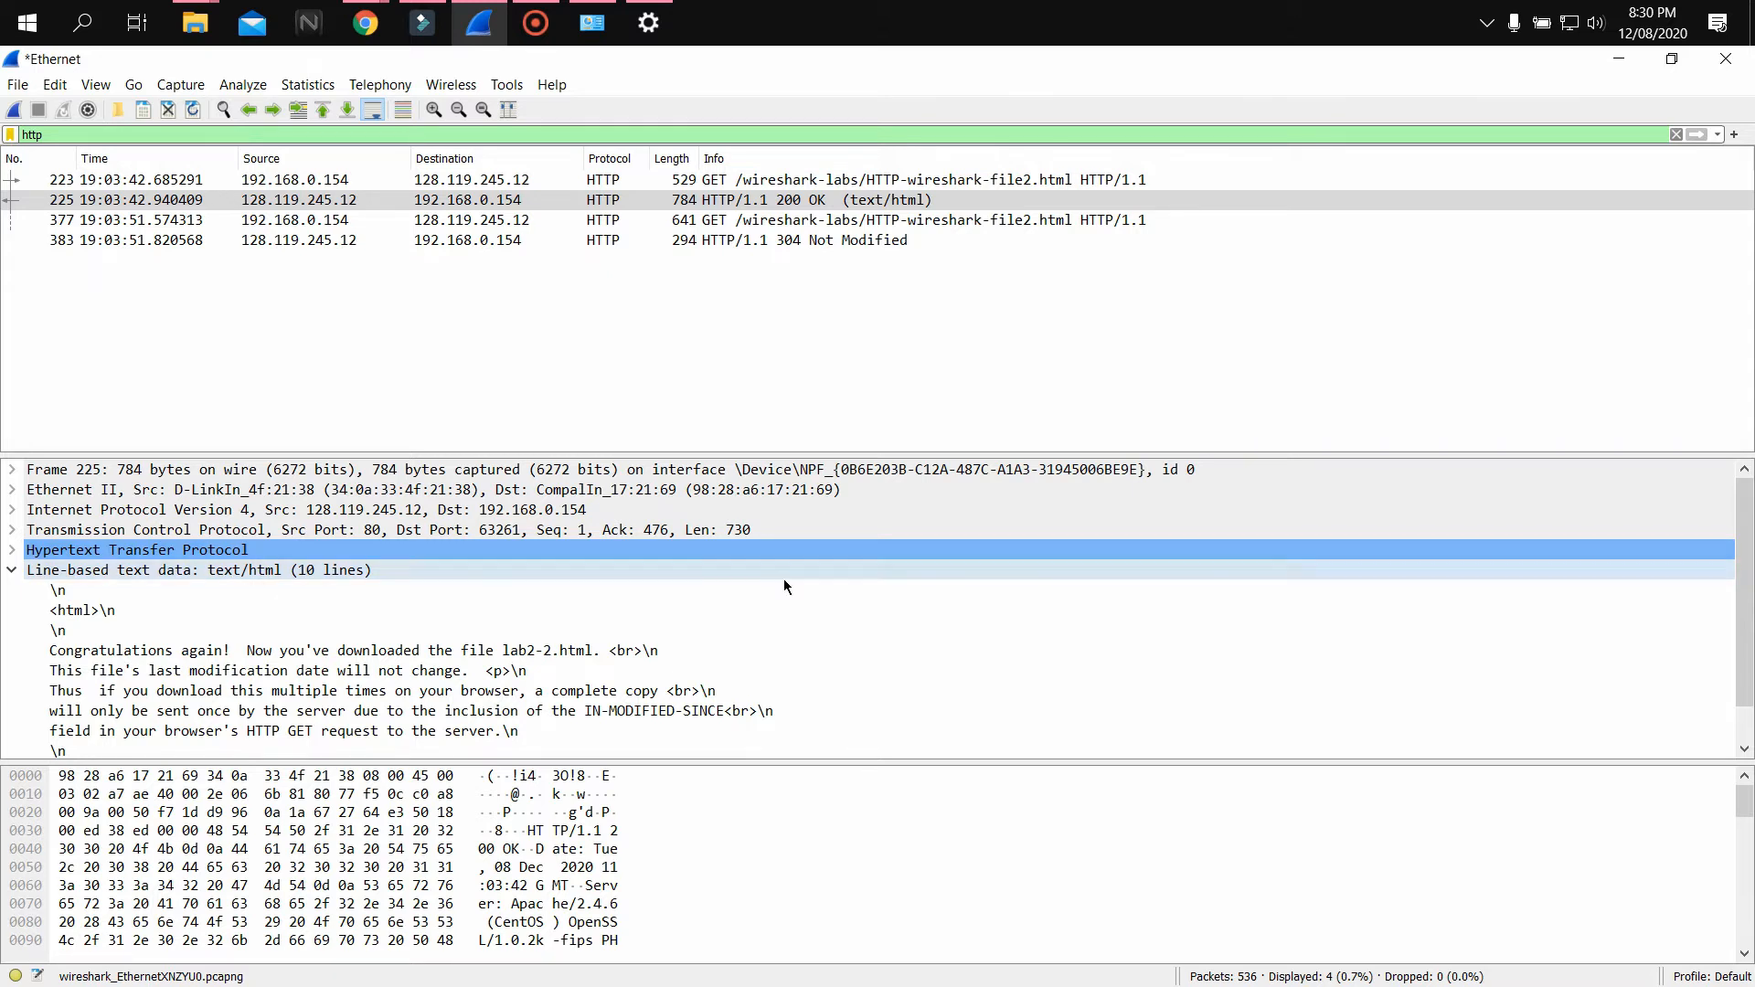
Inspect the If-Modified-Since header of the second GET request, then select the 304 Not Modified response
click(629, 292)
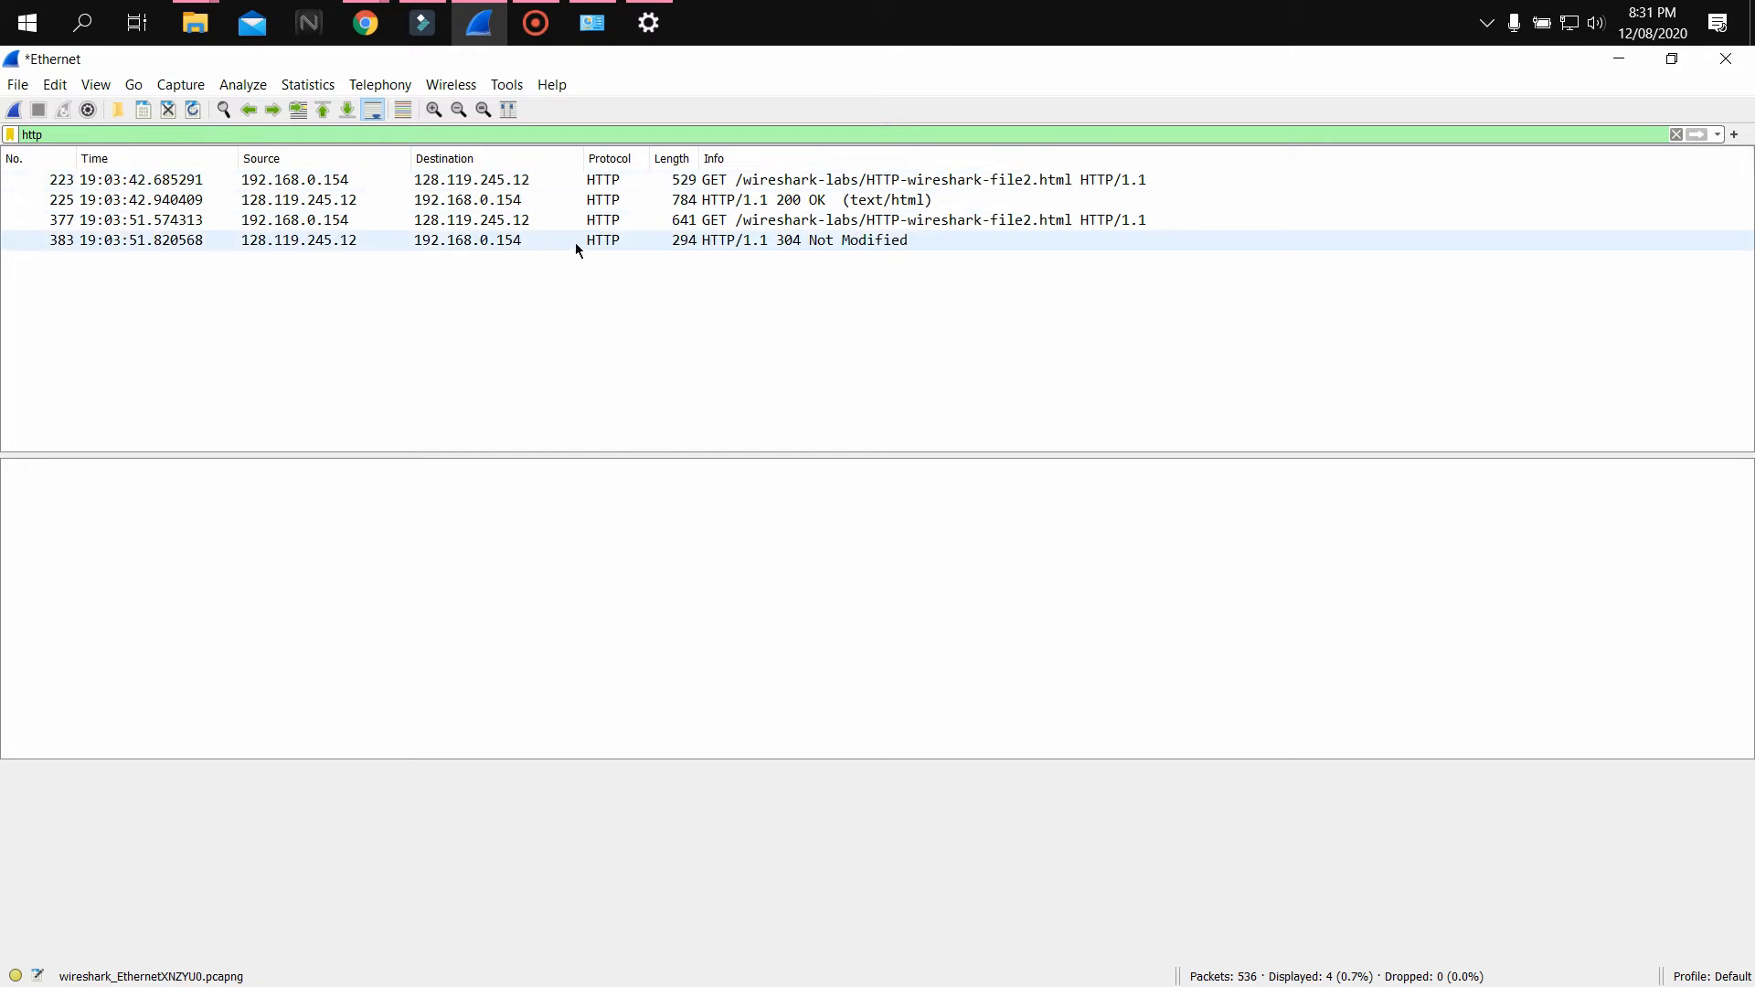
click(684, 224)
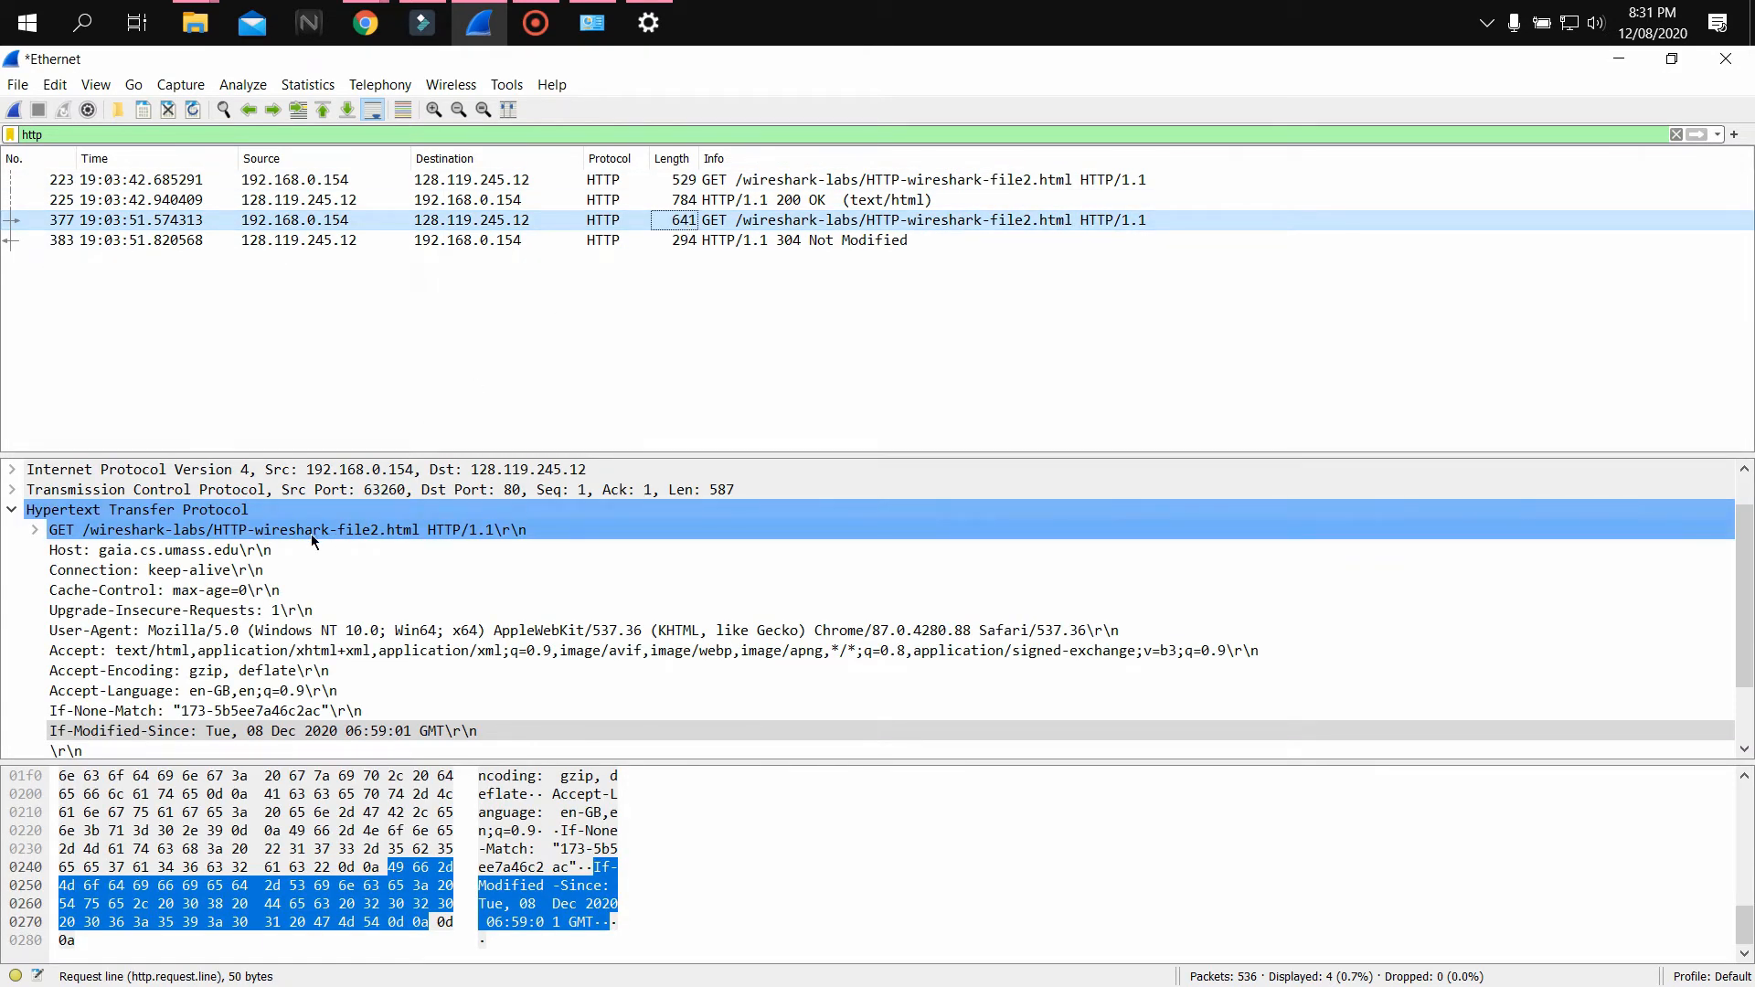
click(300, 731)
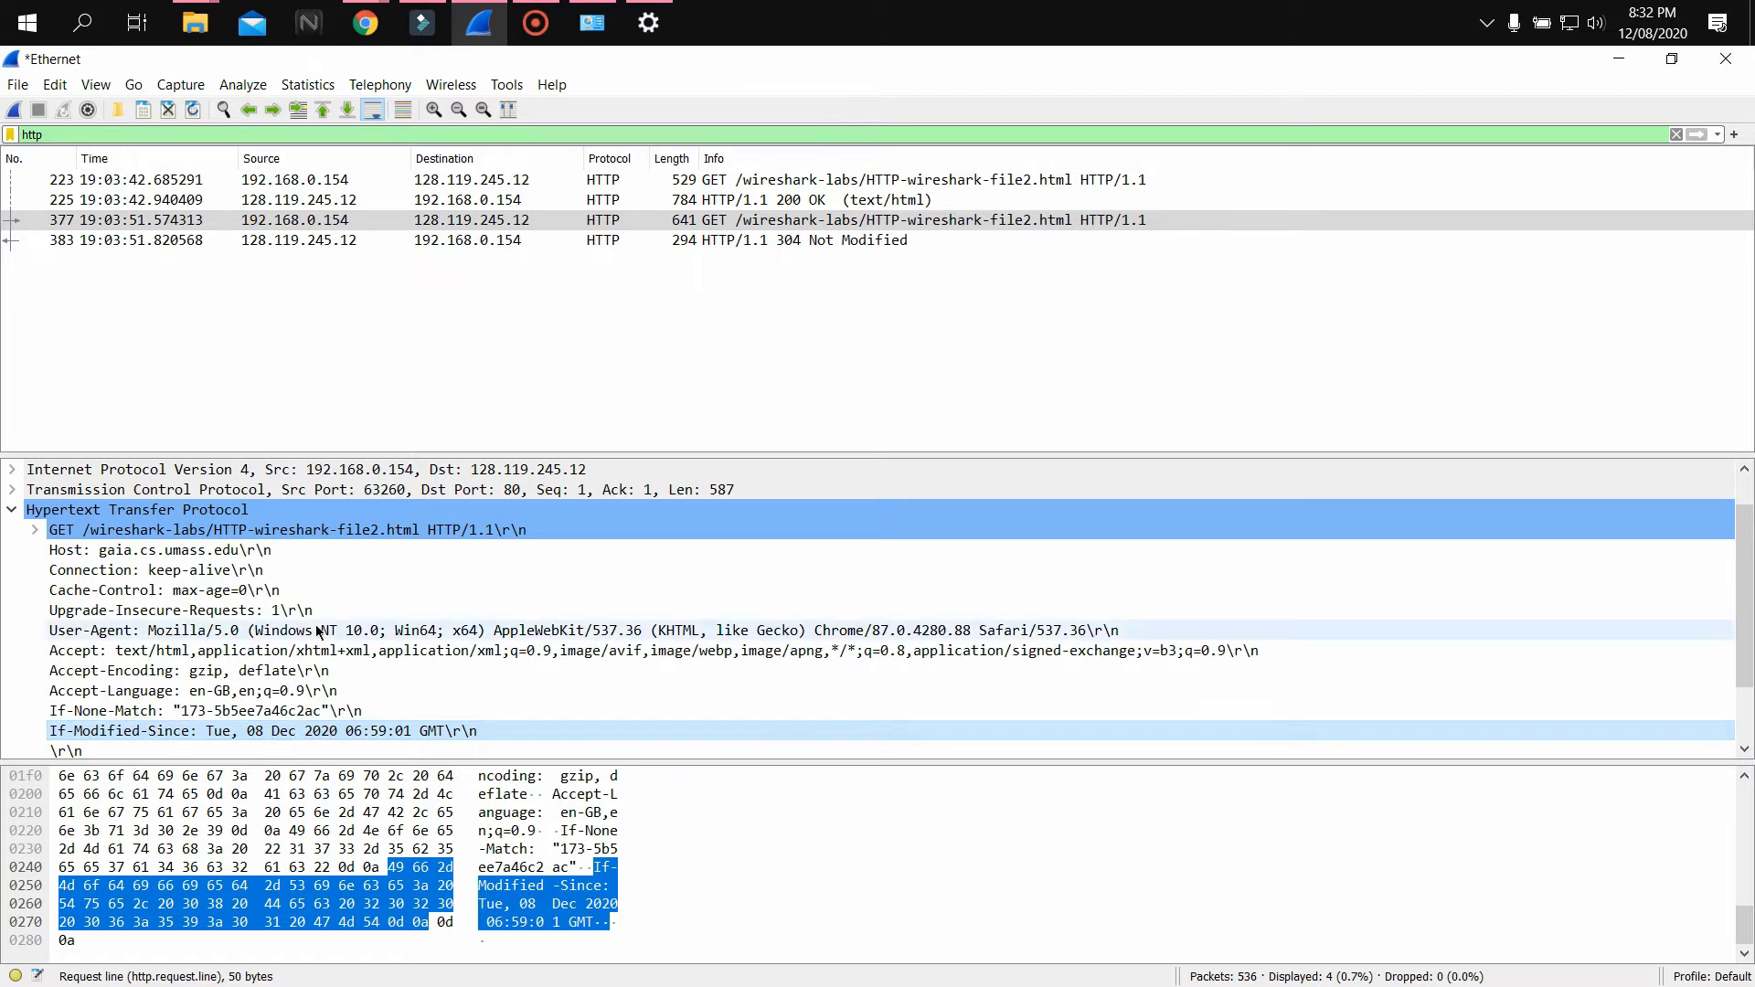
click(295, 220)
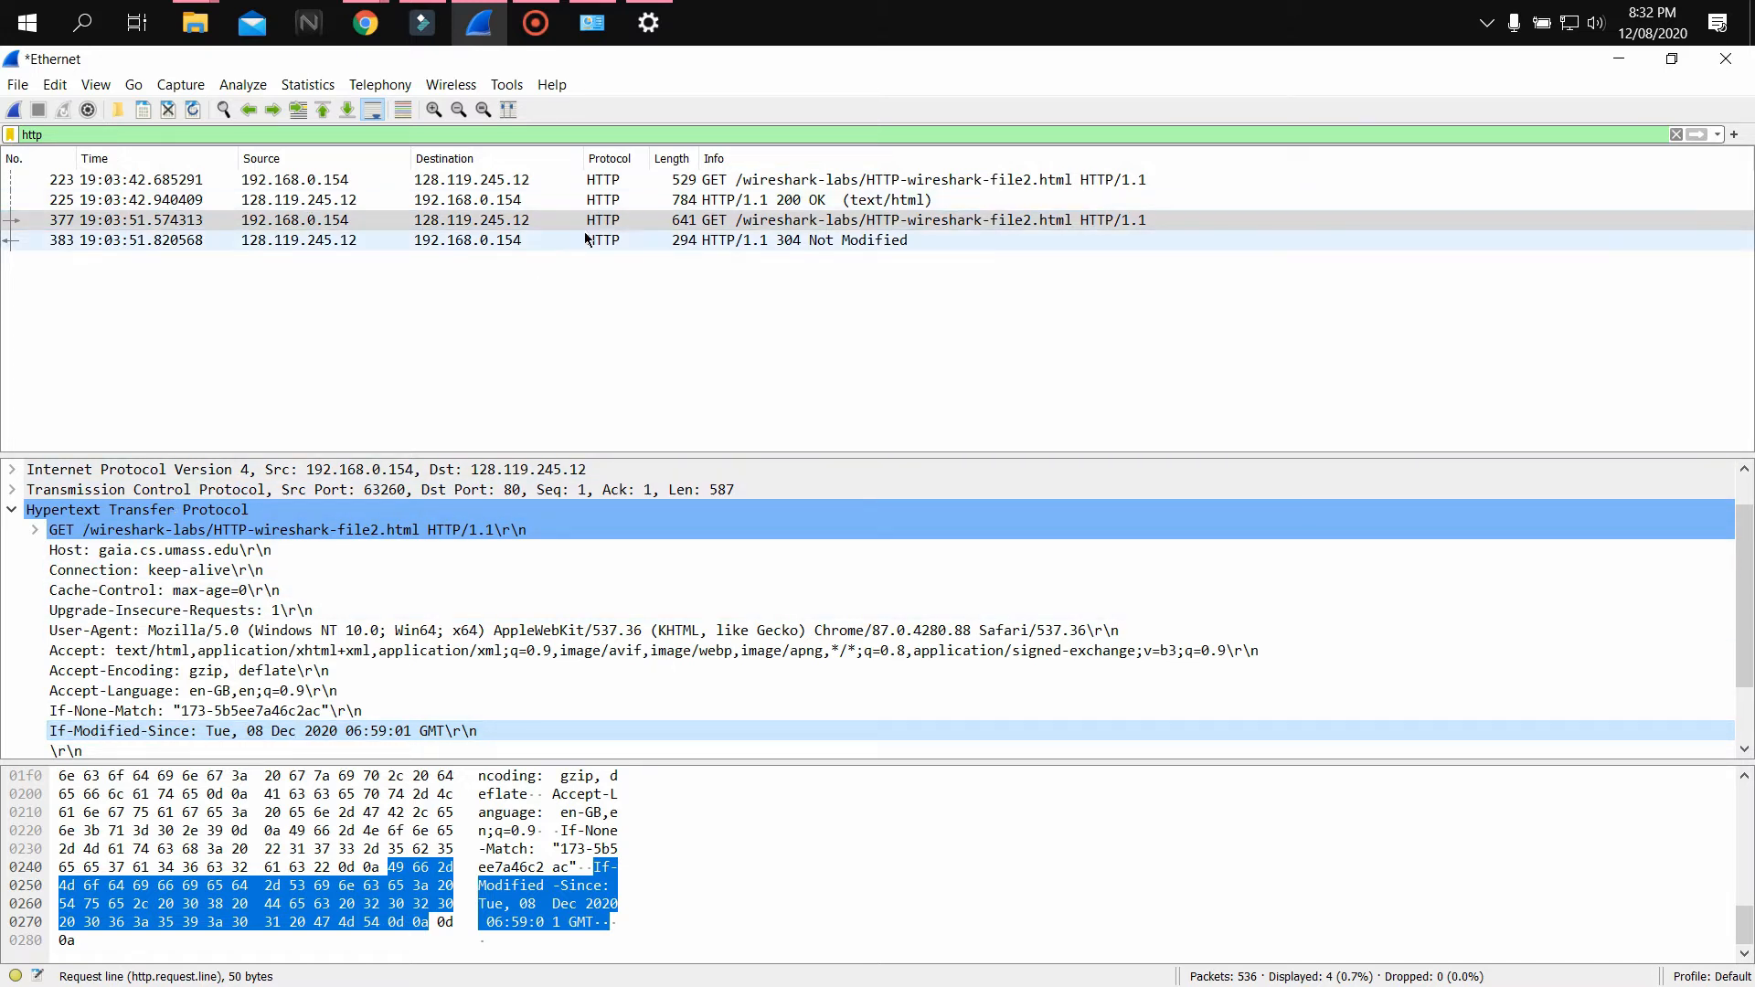
click(643, 243)
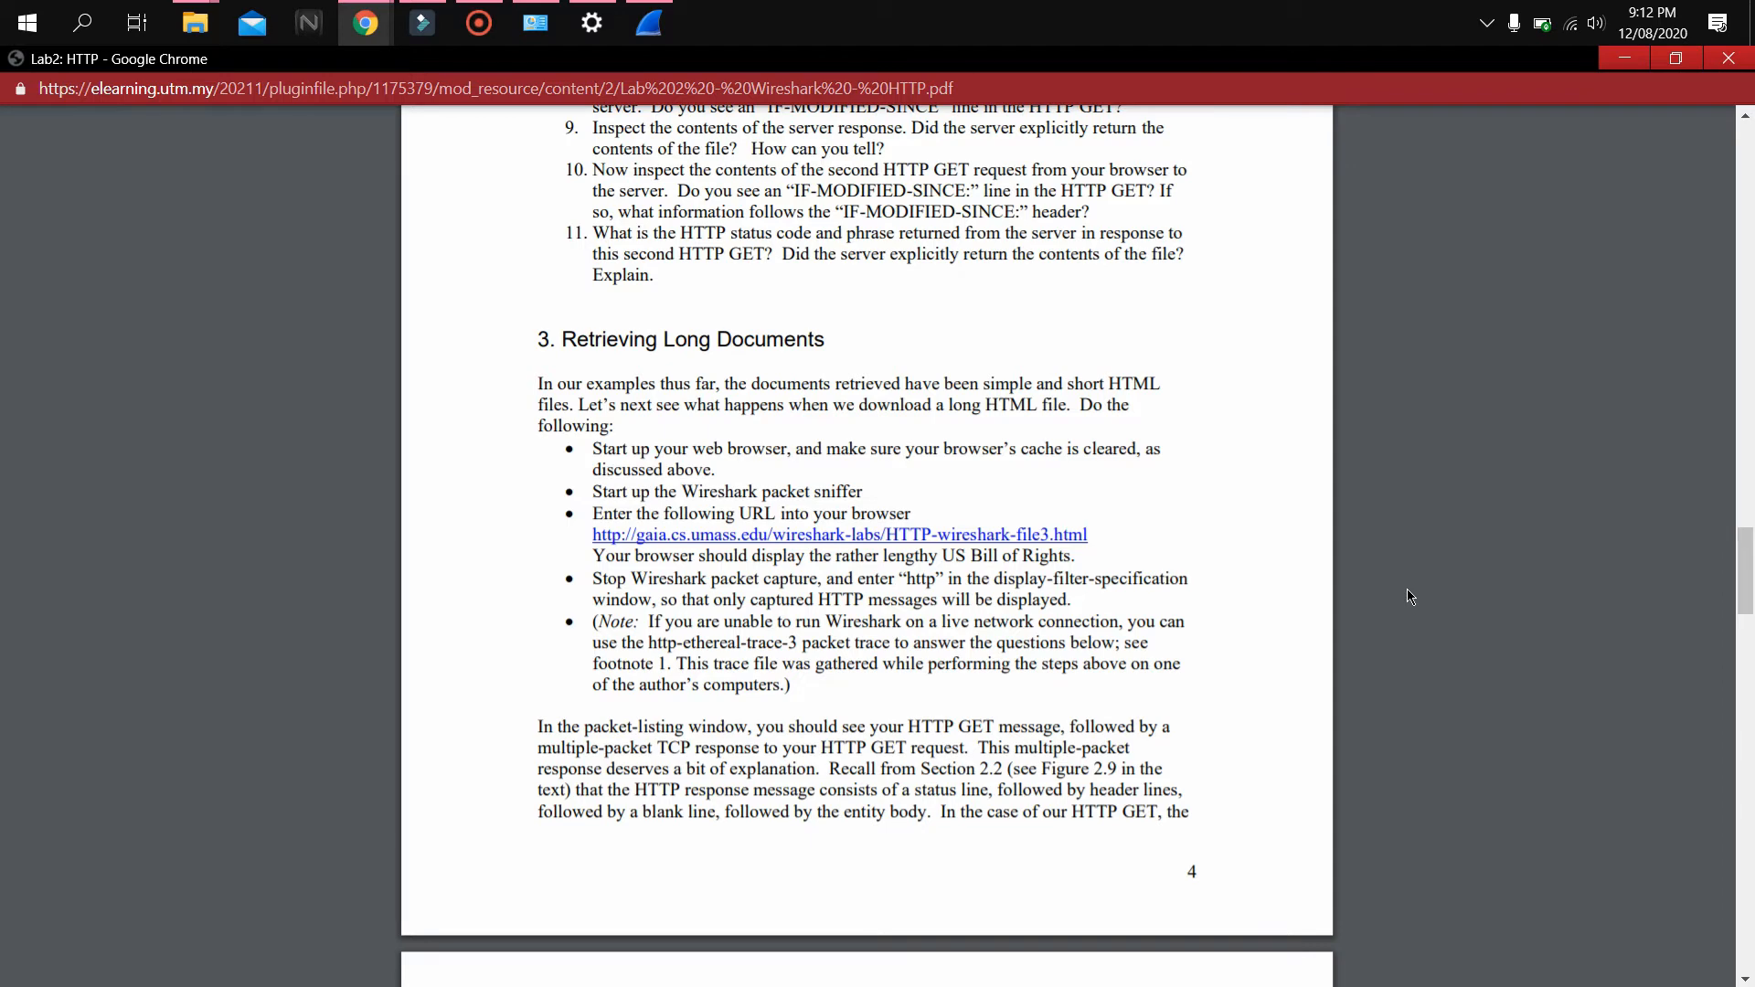
Switch back to Wireshark and start a new live capture on the Wi-Fi interface
mouse_move(370, 35)
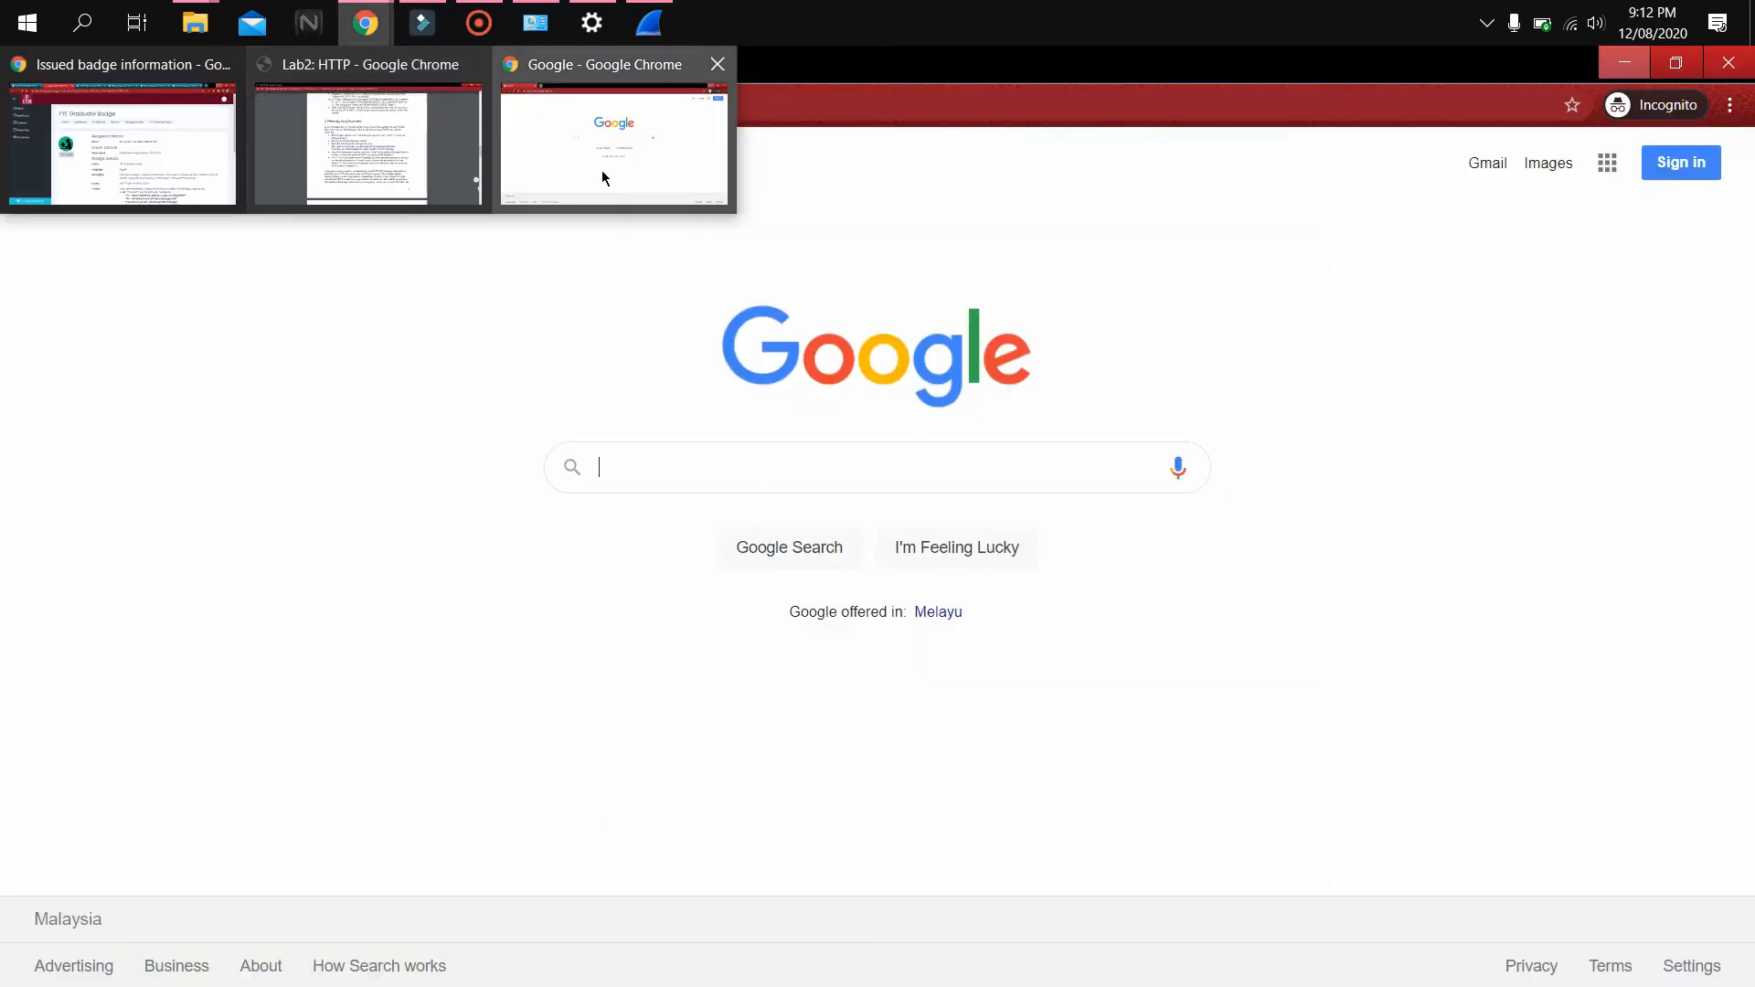
click(601, 170)
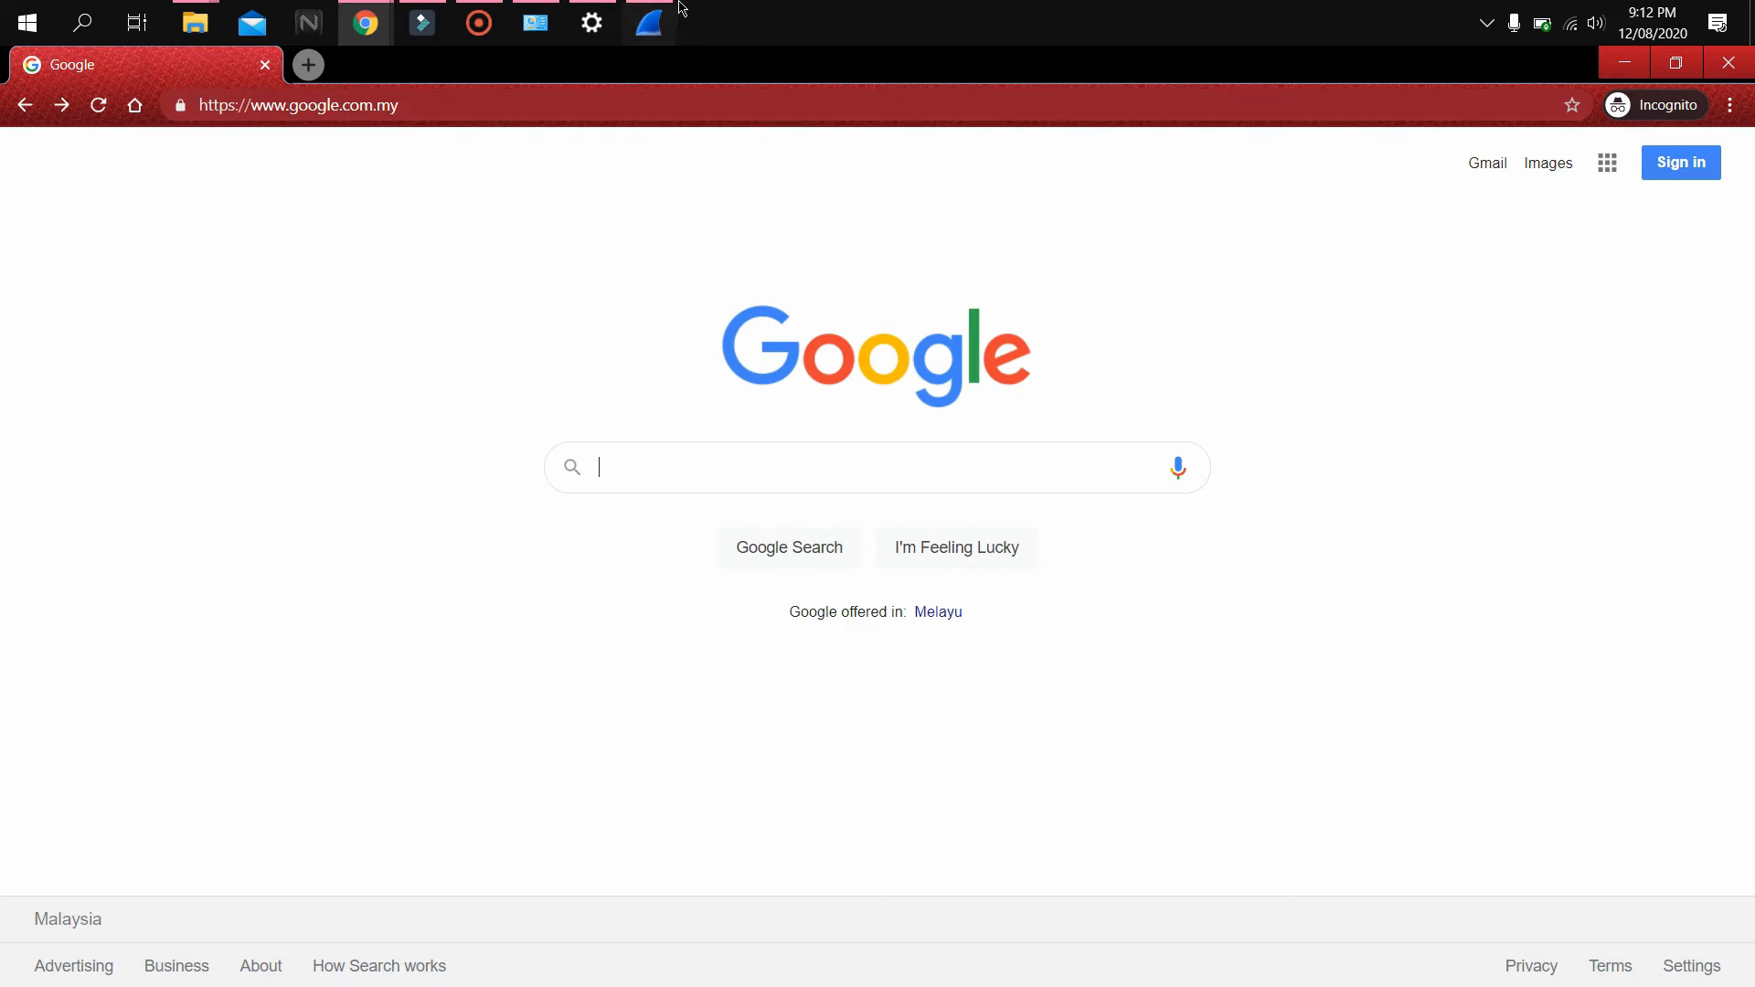
click(644, 20)
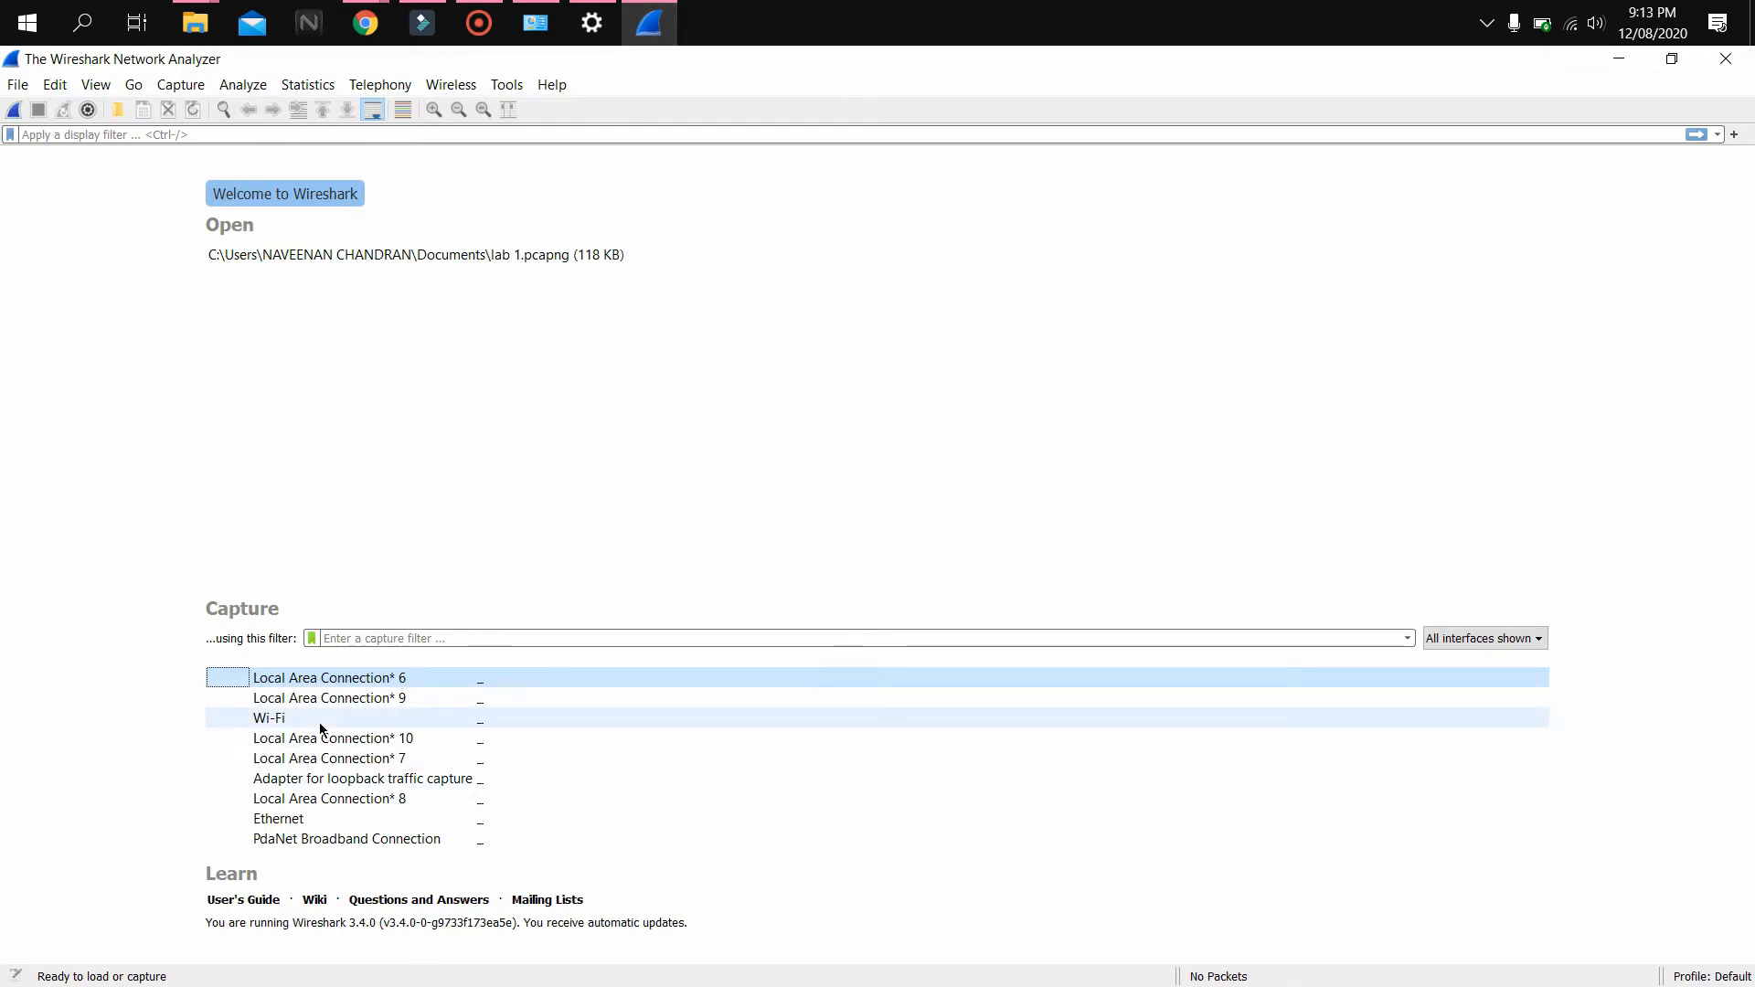
double_click(319, 722)
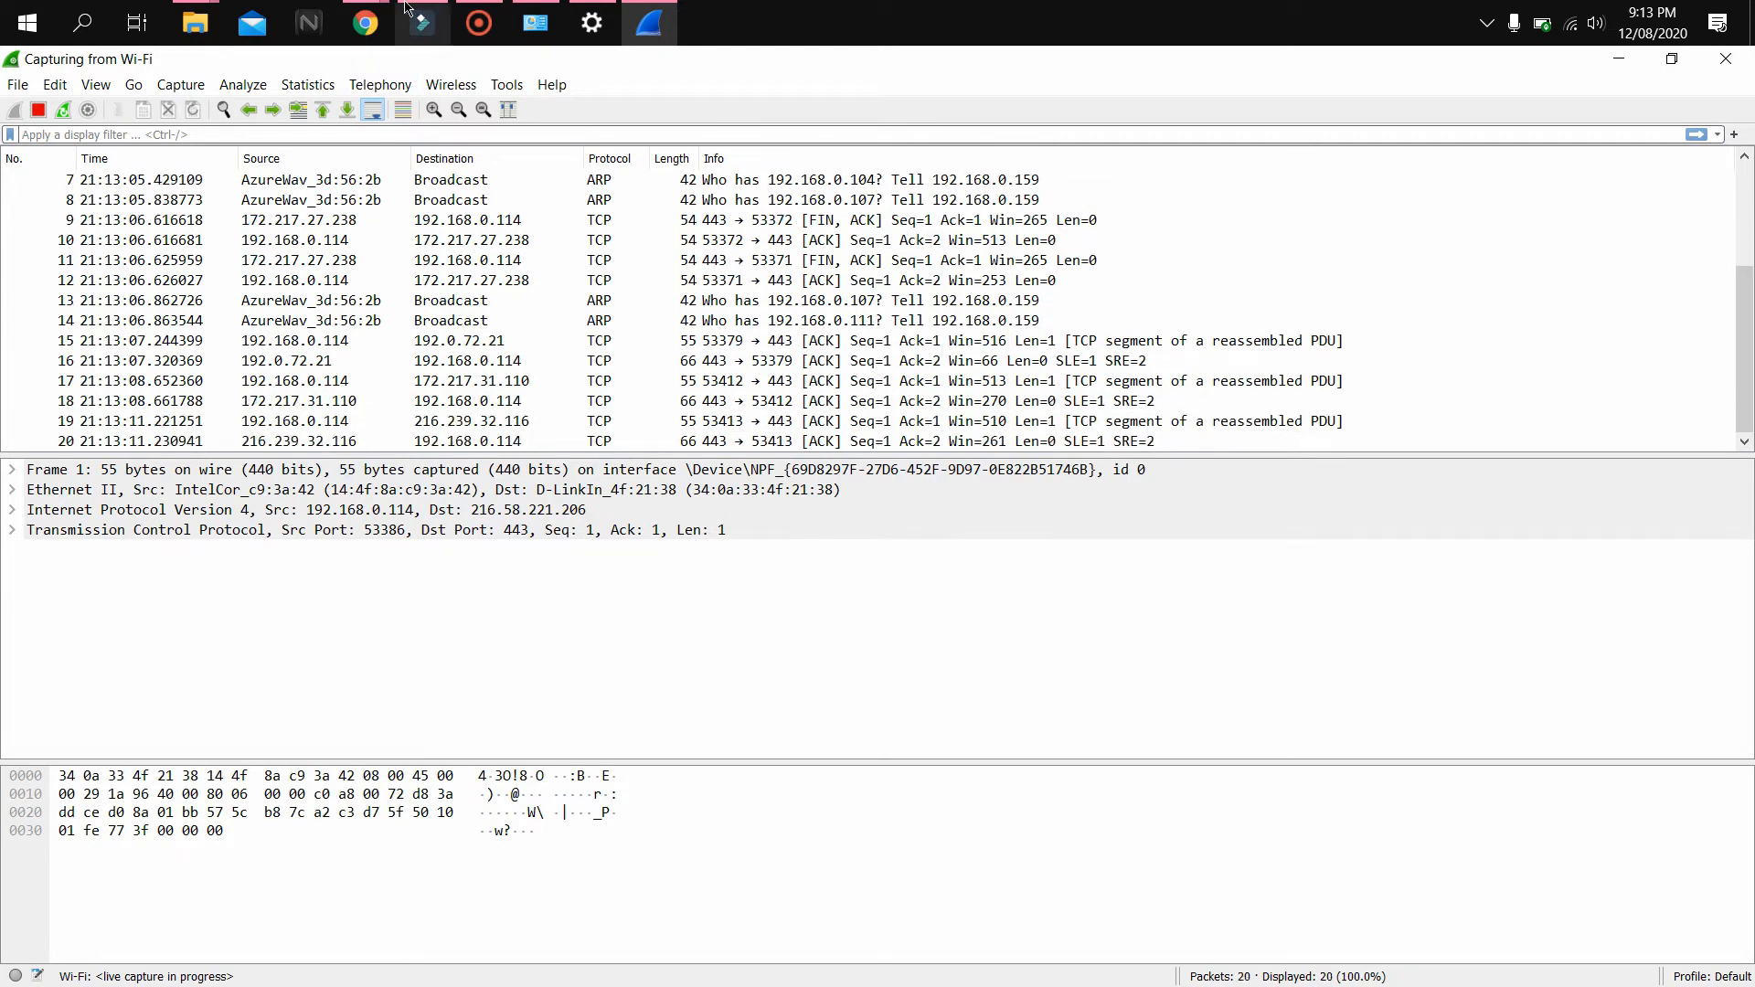
mouse_move(389, 16)
click(596, 159)
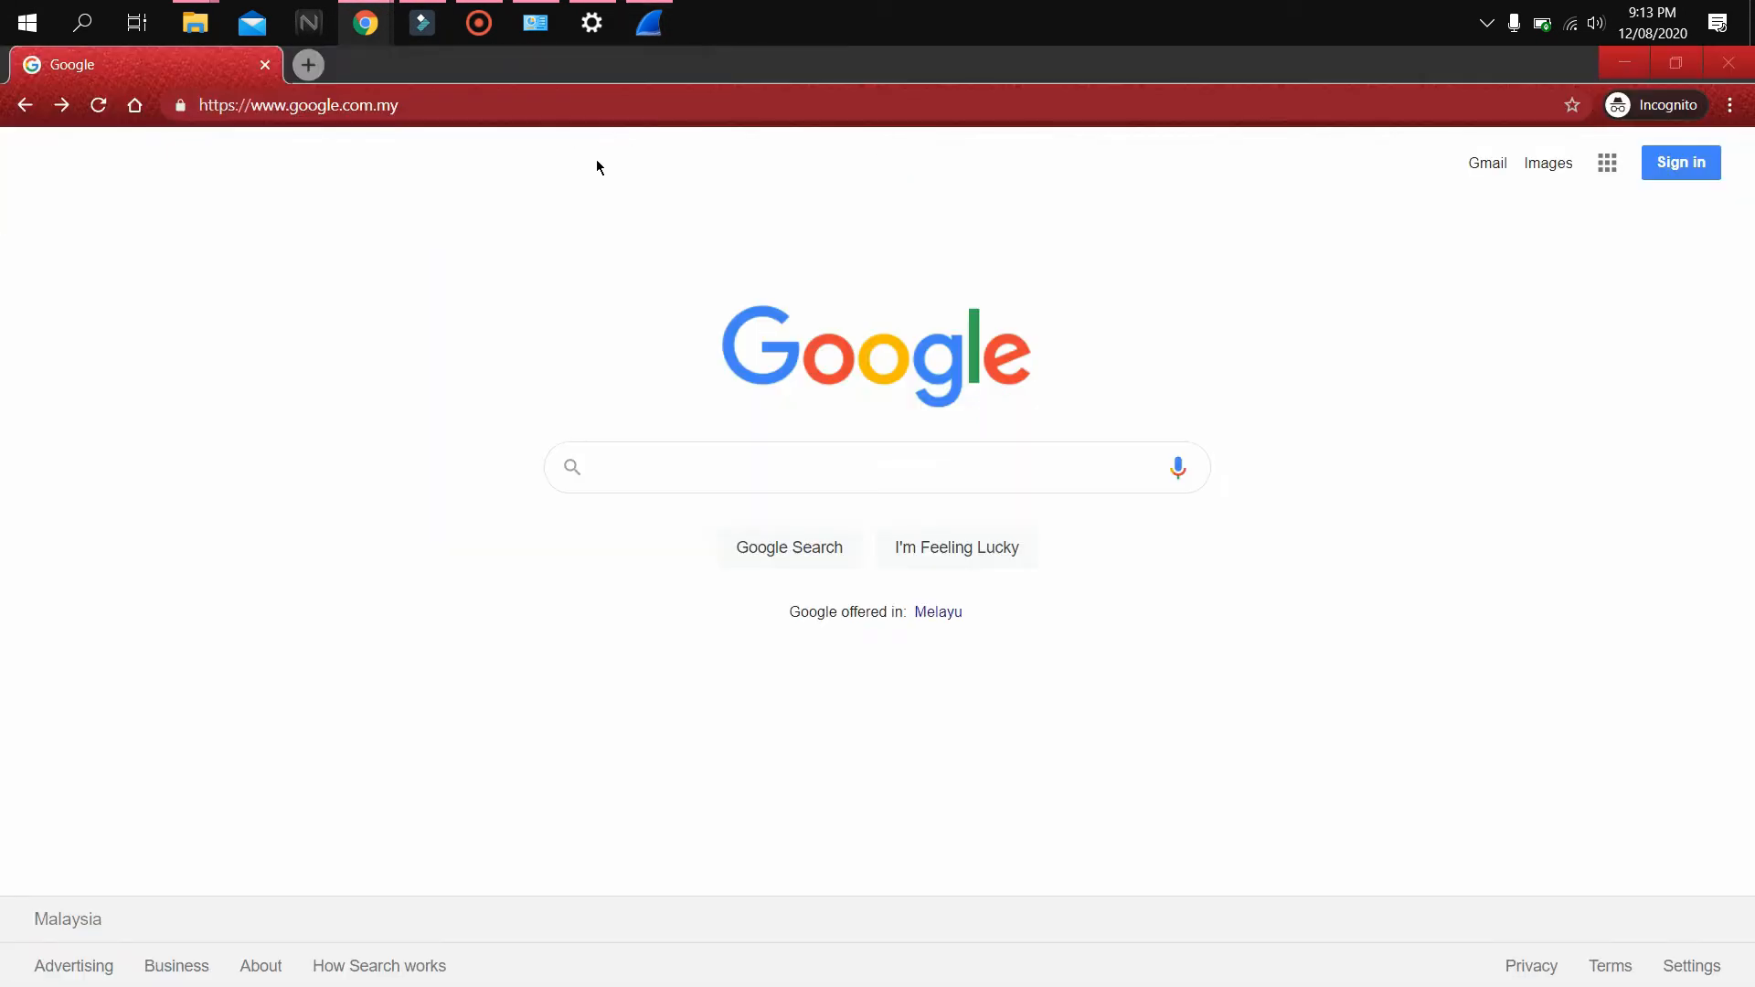
click(456, 111)
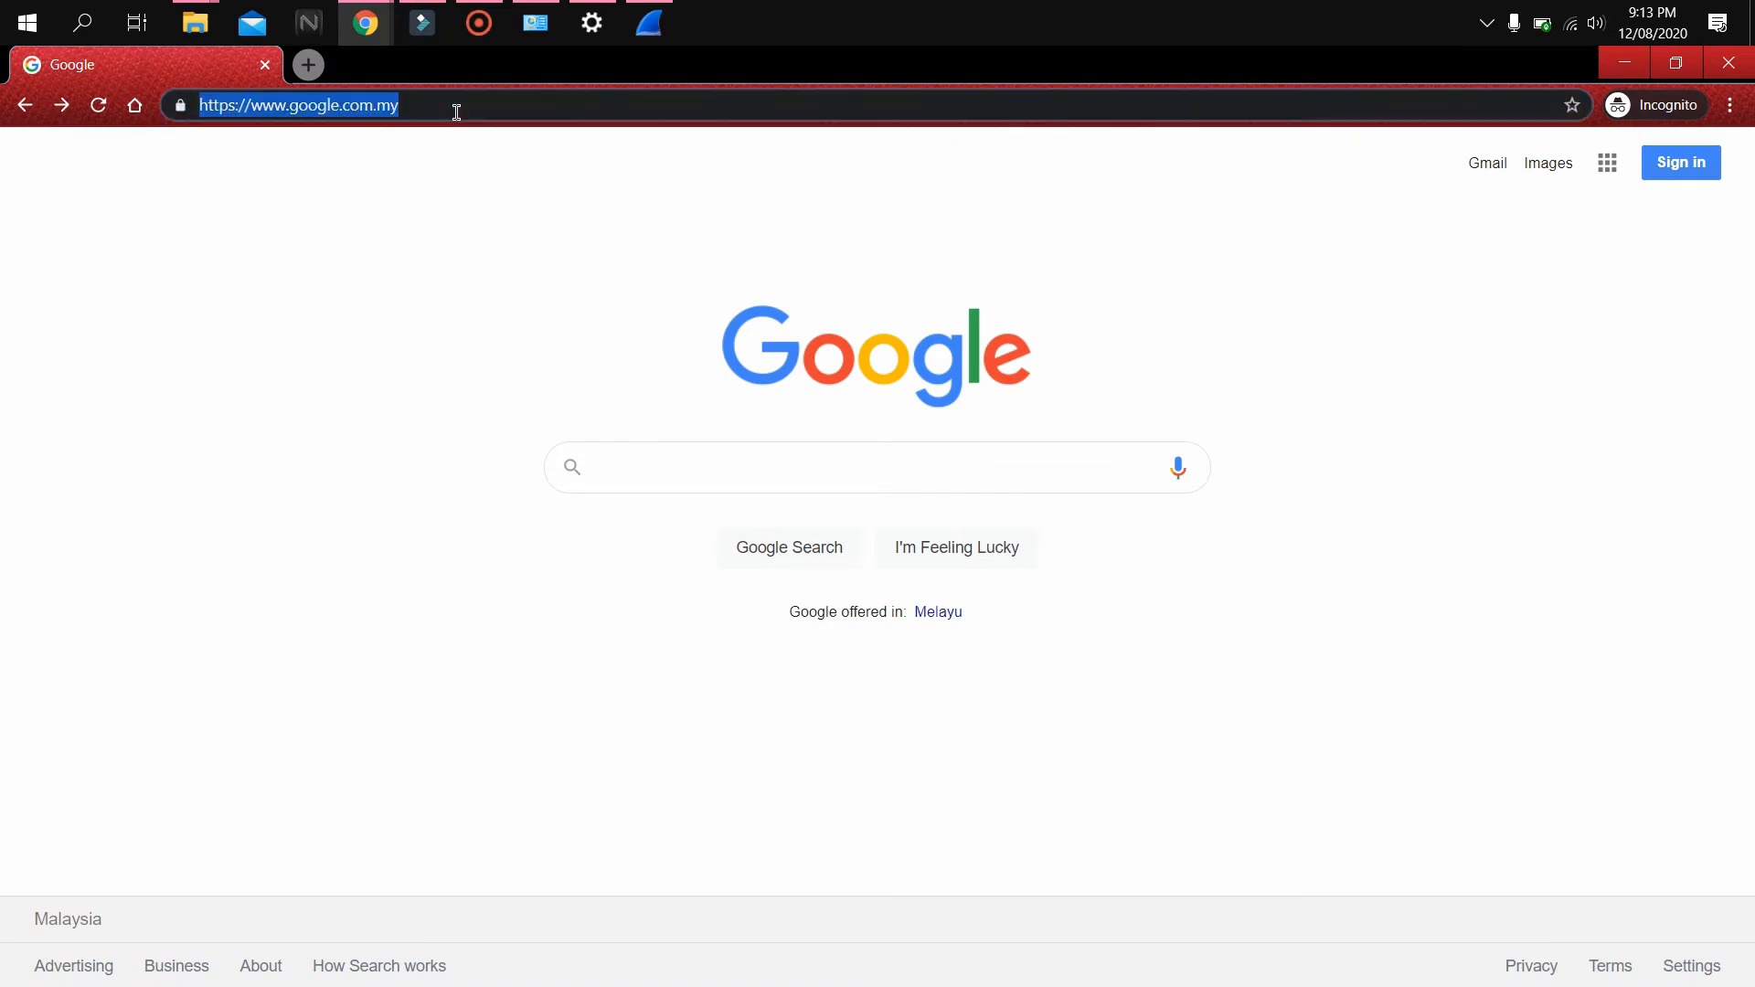
text(http://gaia.cs.umass.edu/wireshark-labs/HTTP-wireshark-file3.html)
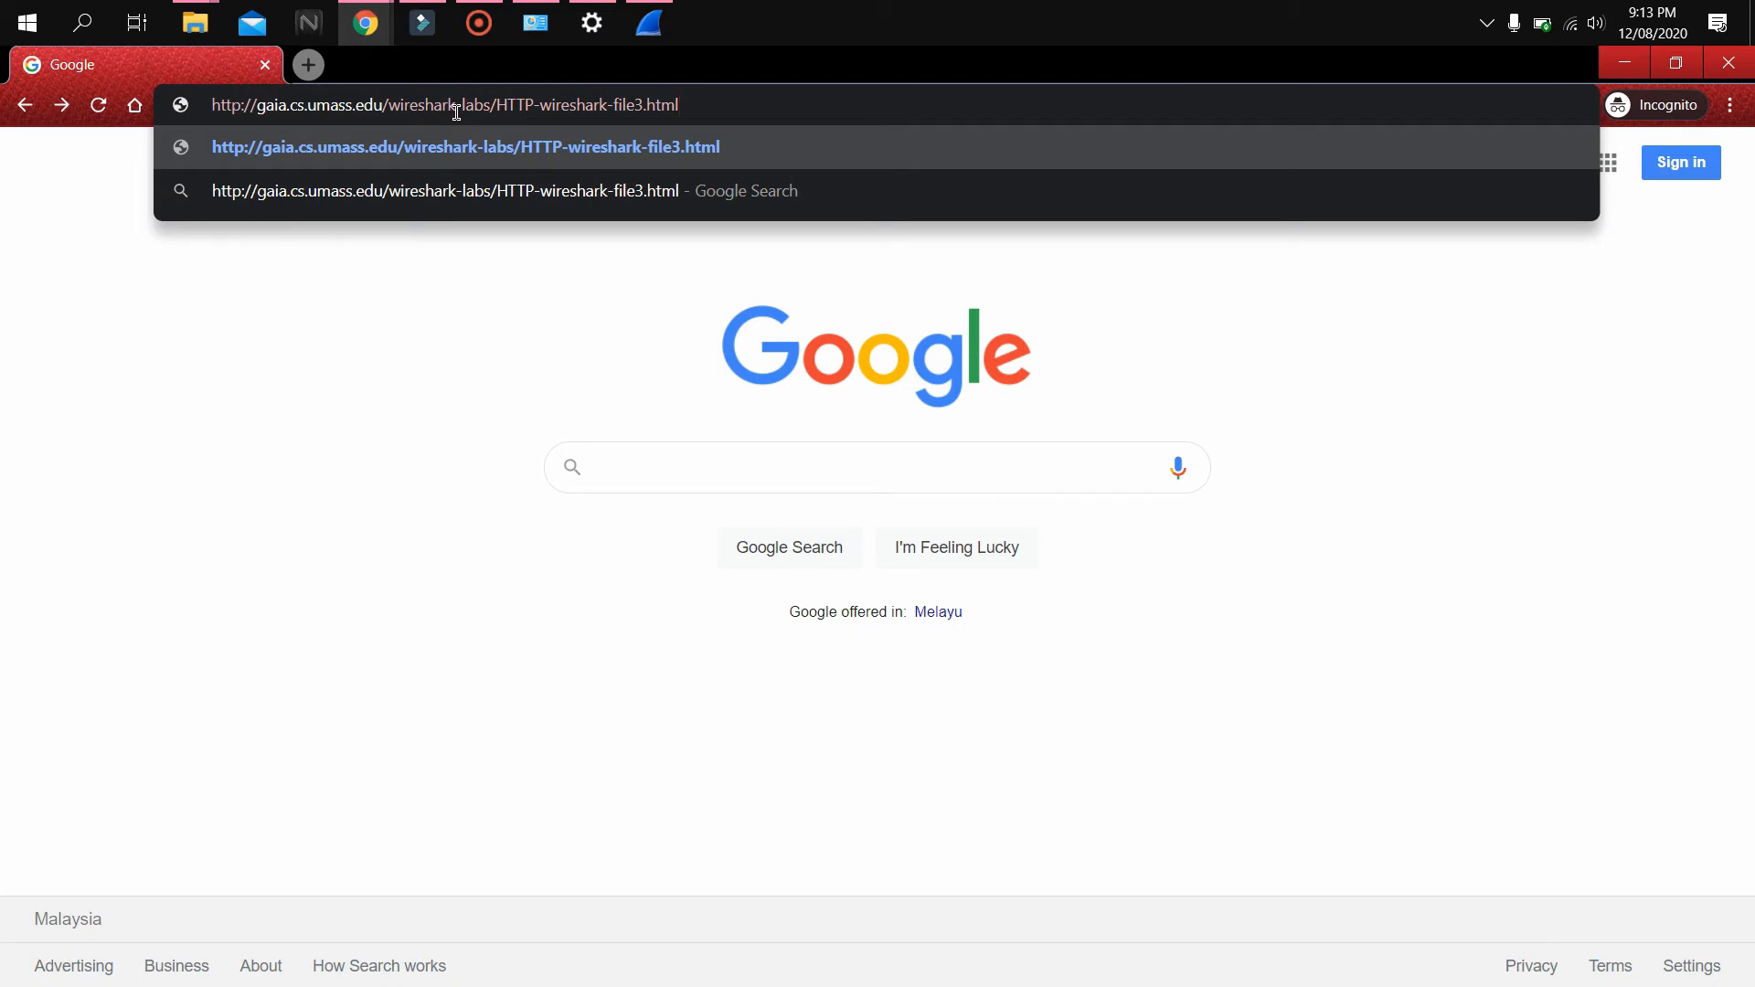
key(Return)
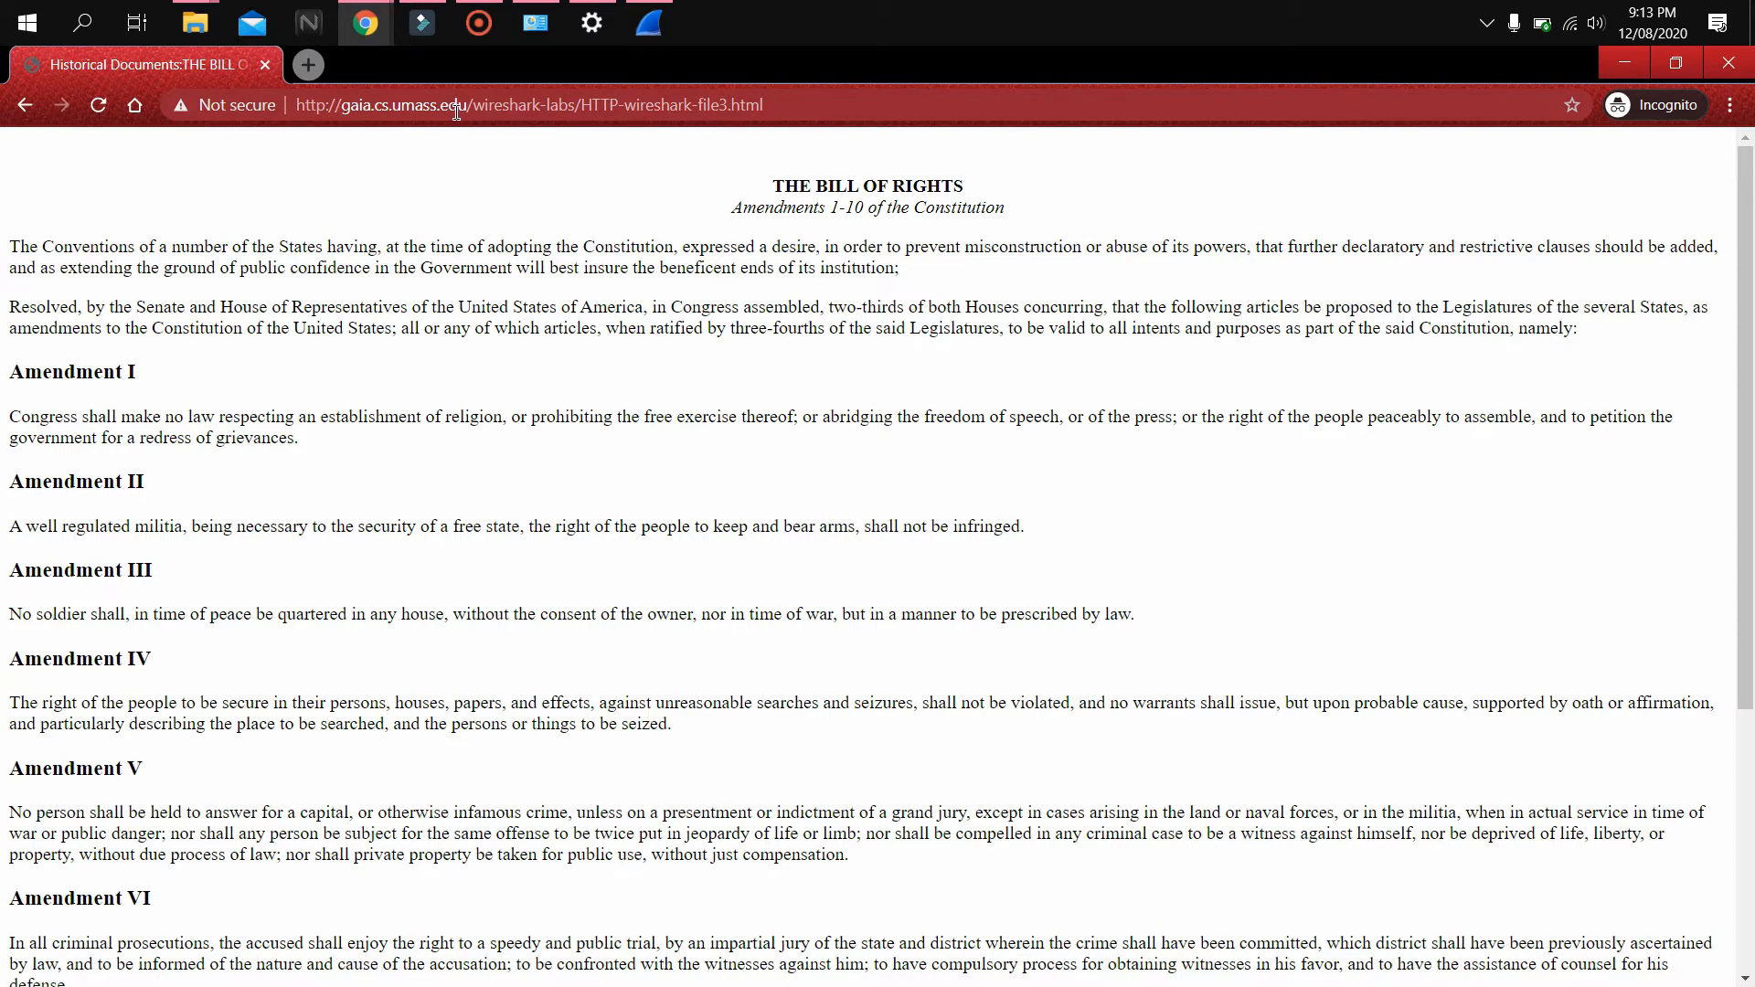
Stop the Wi-Fi capture and apply the http display filter
click(650, 27)
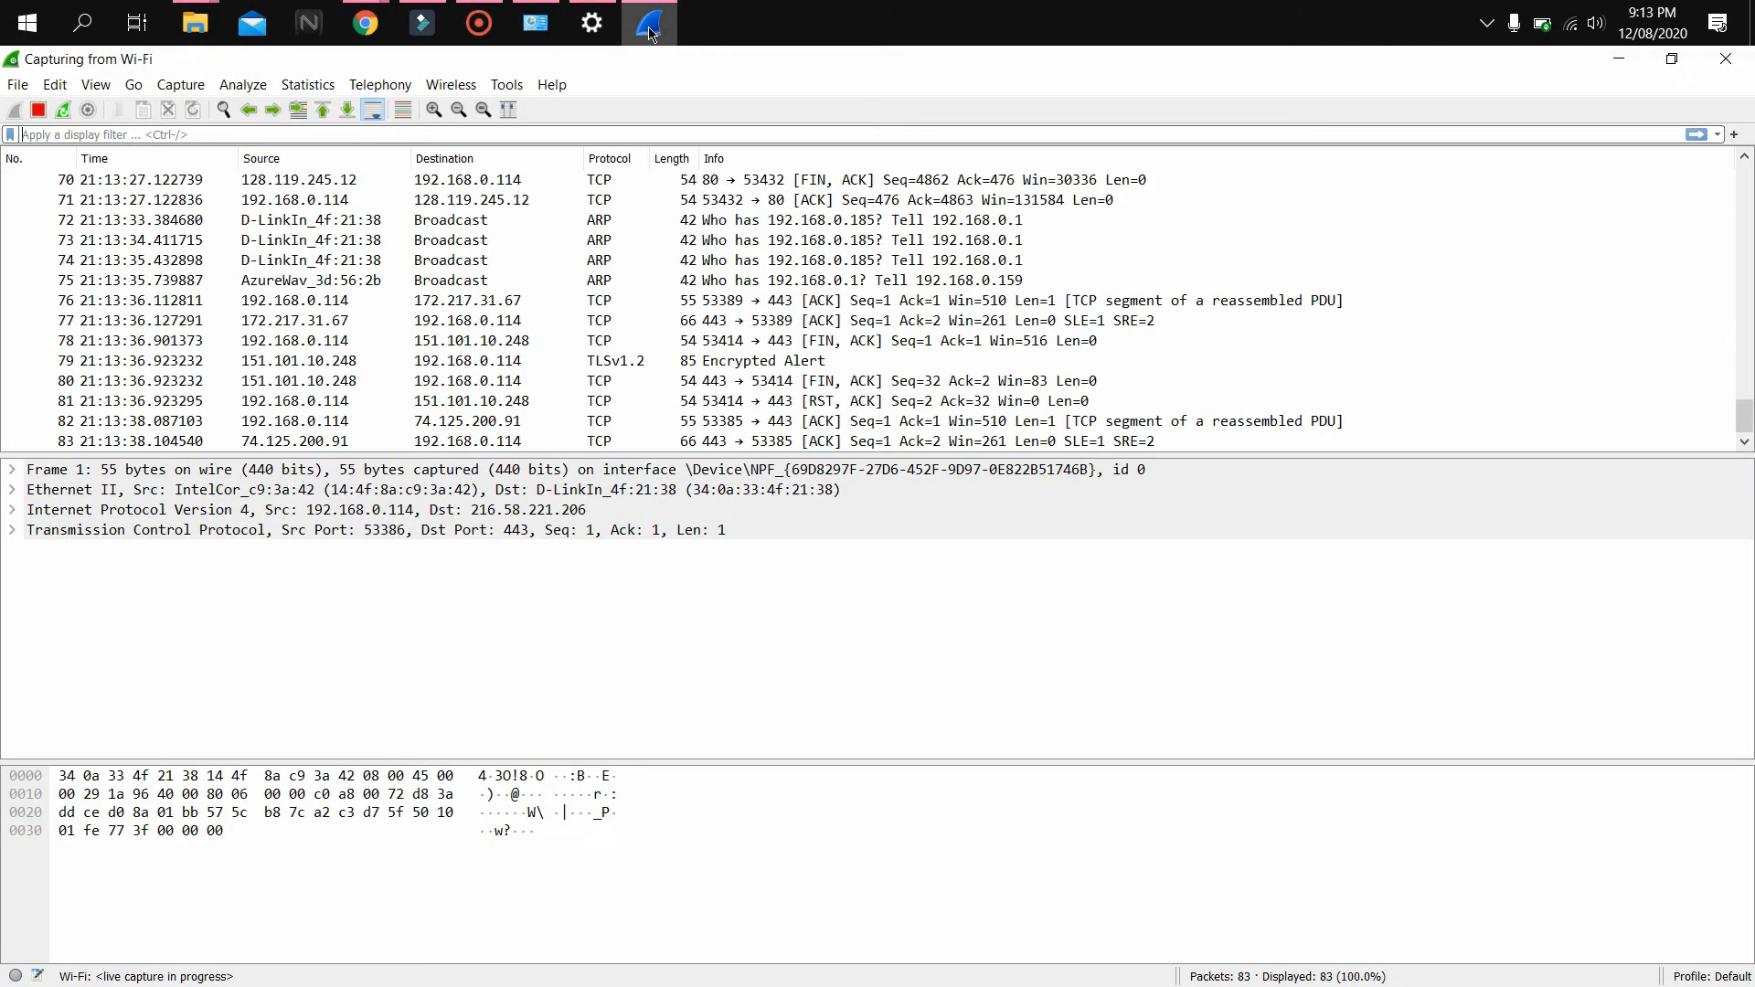
click(39, 116)
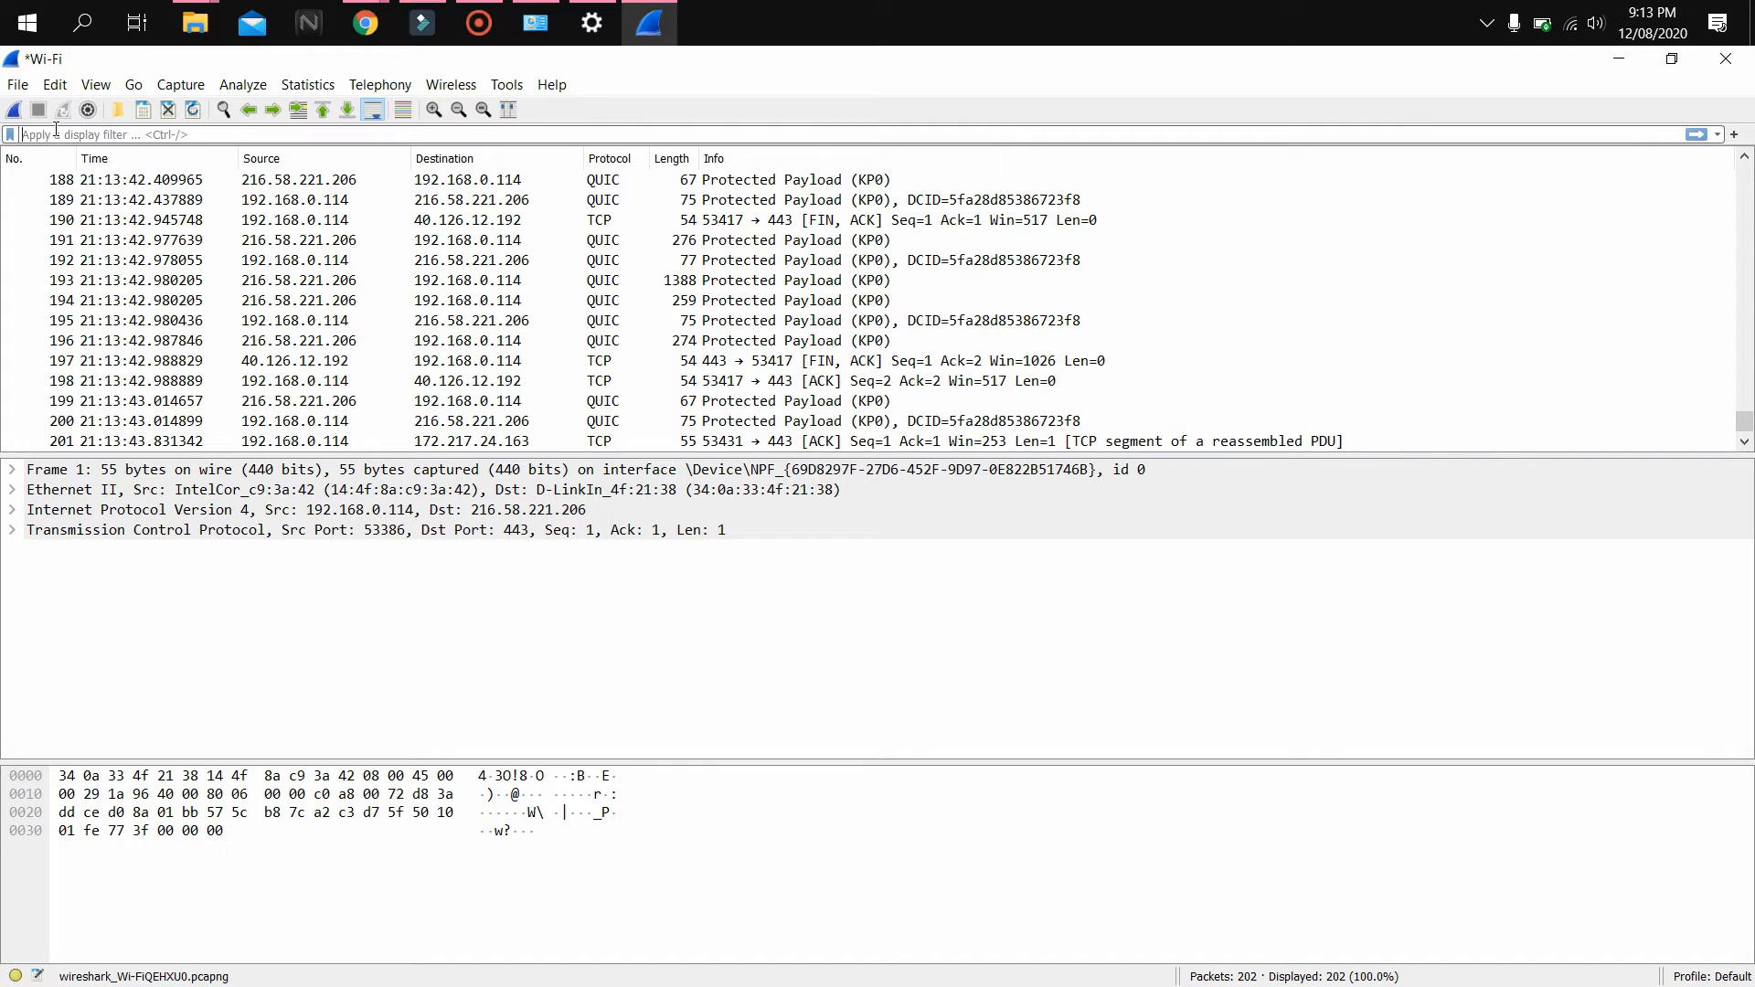
text(htt)
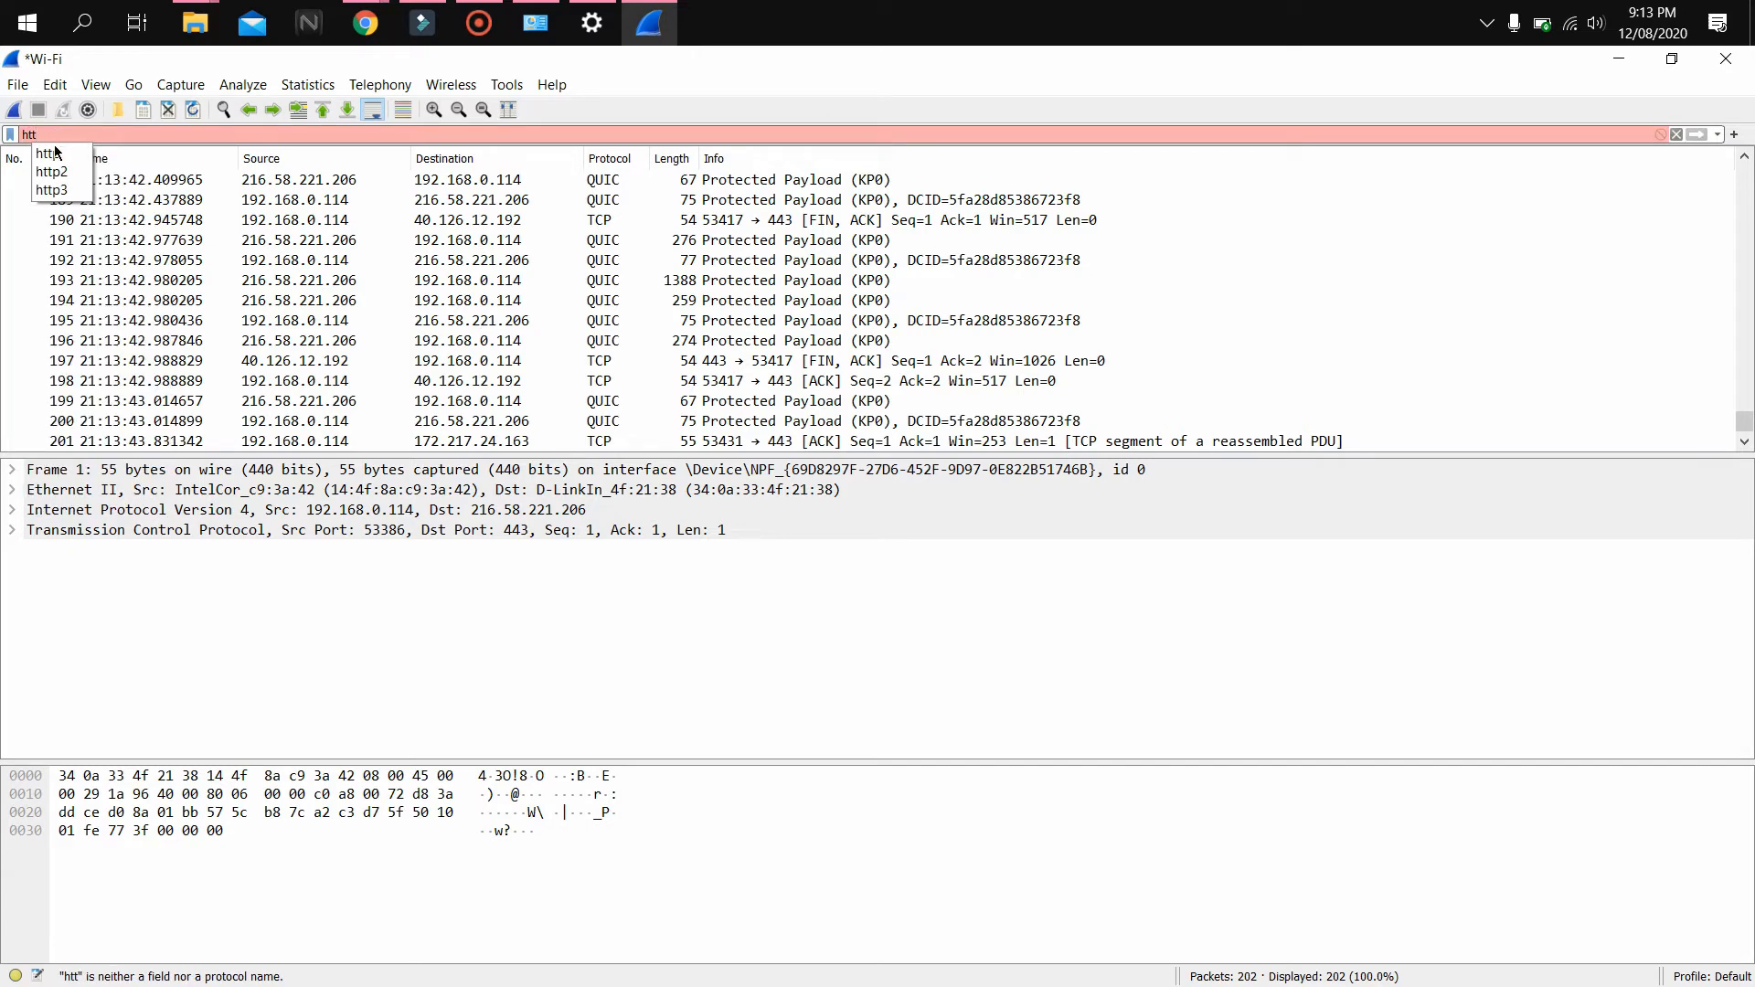
click(53, 153)
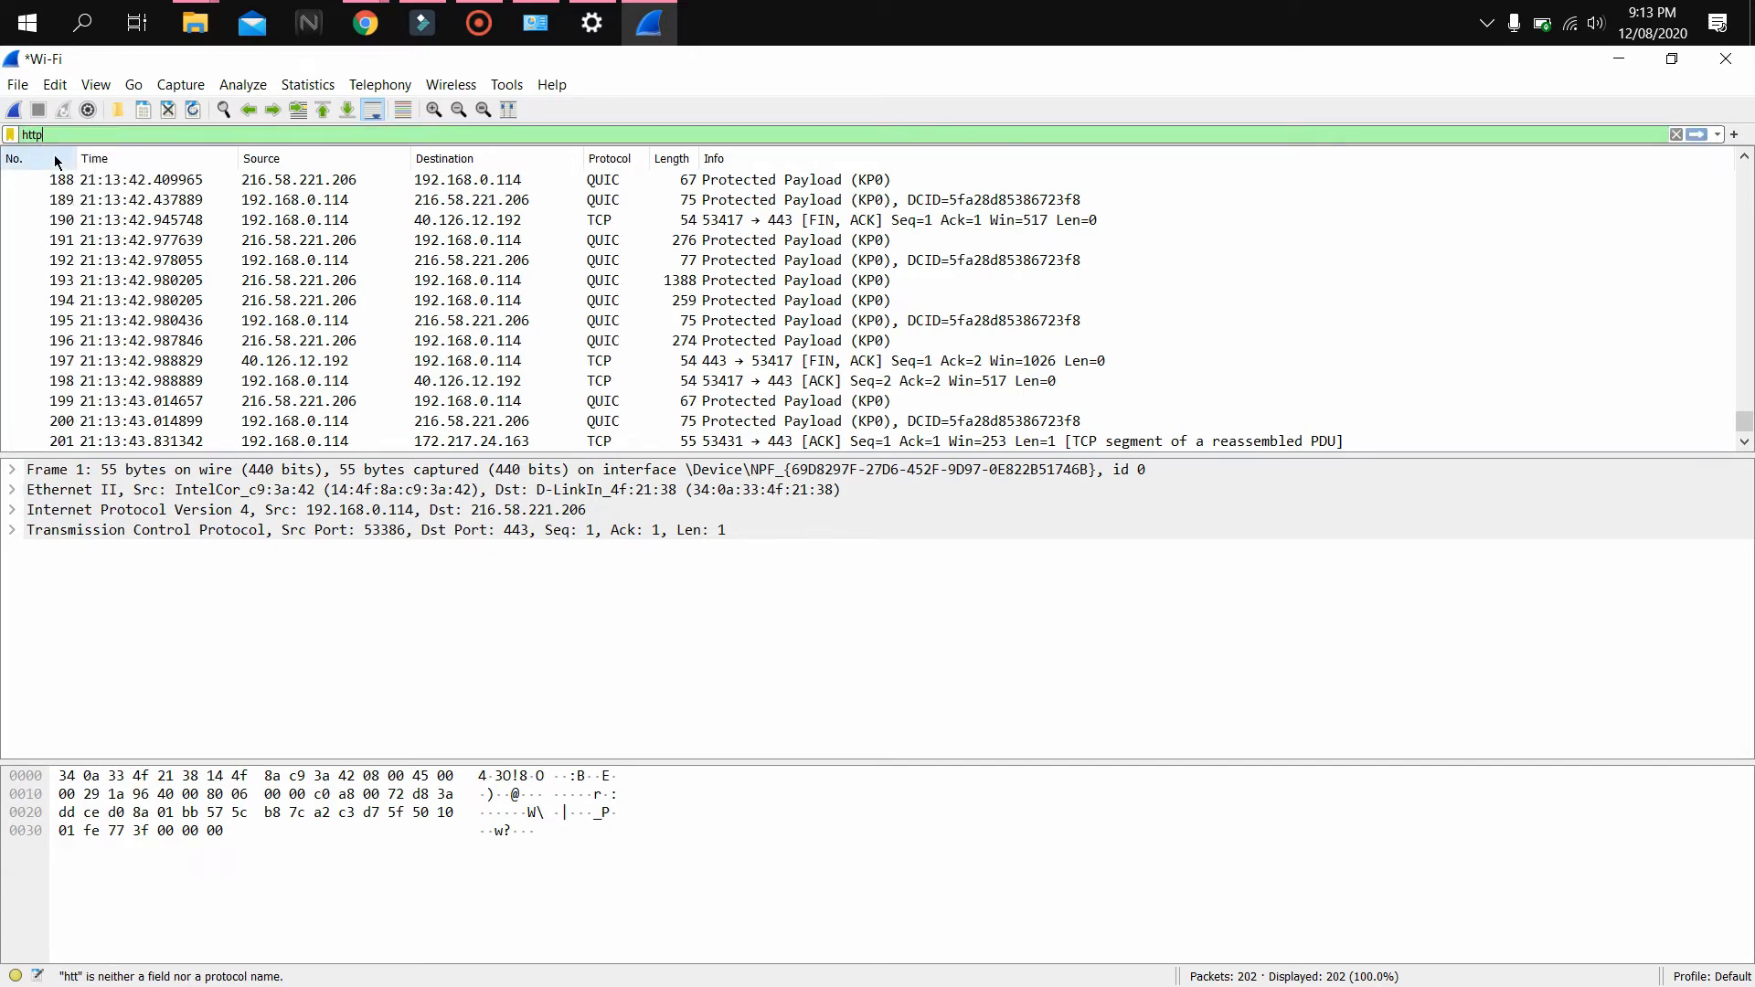
key(Return)
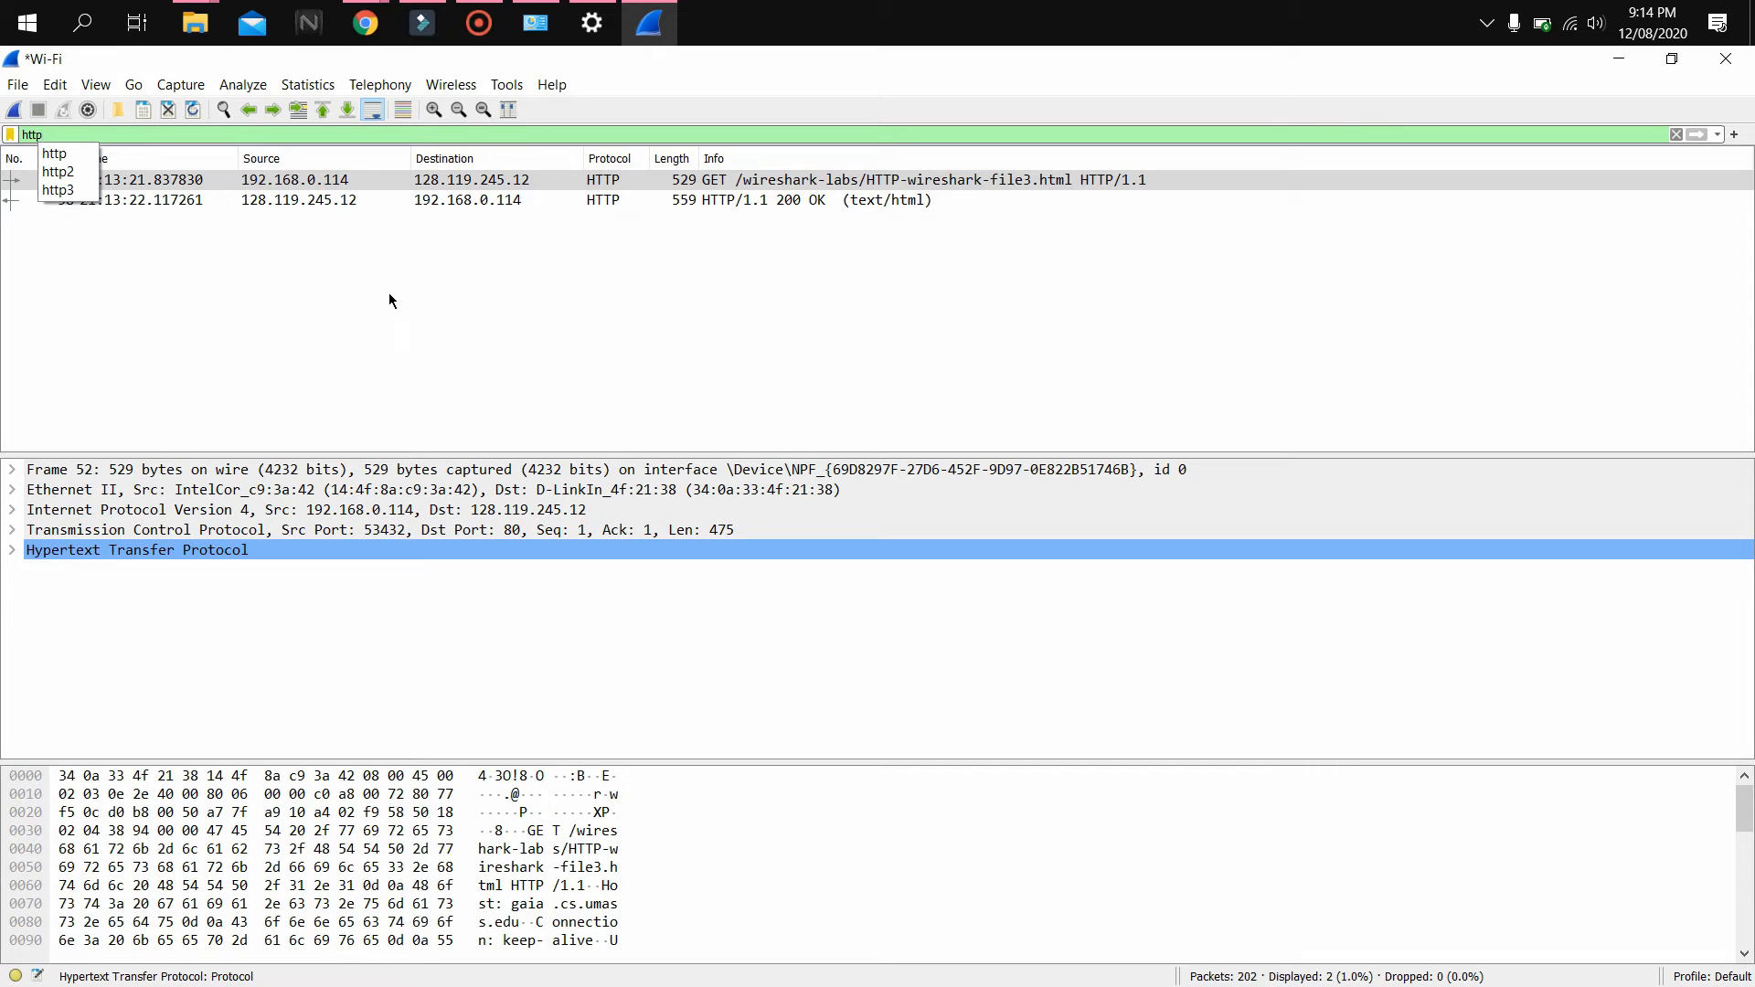
click(82, 158)
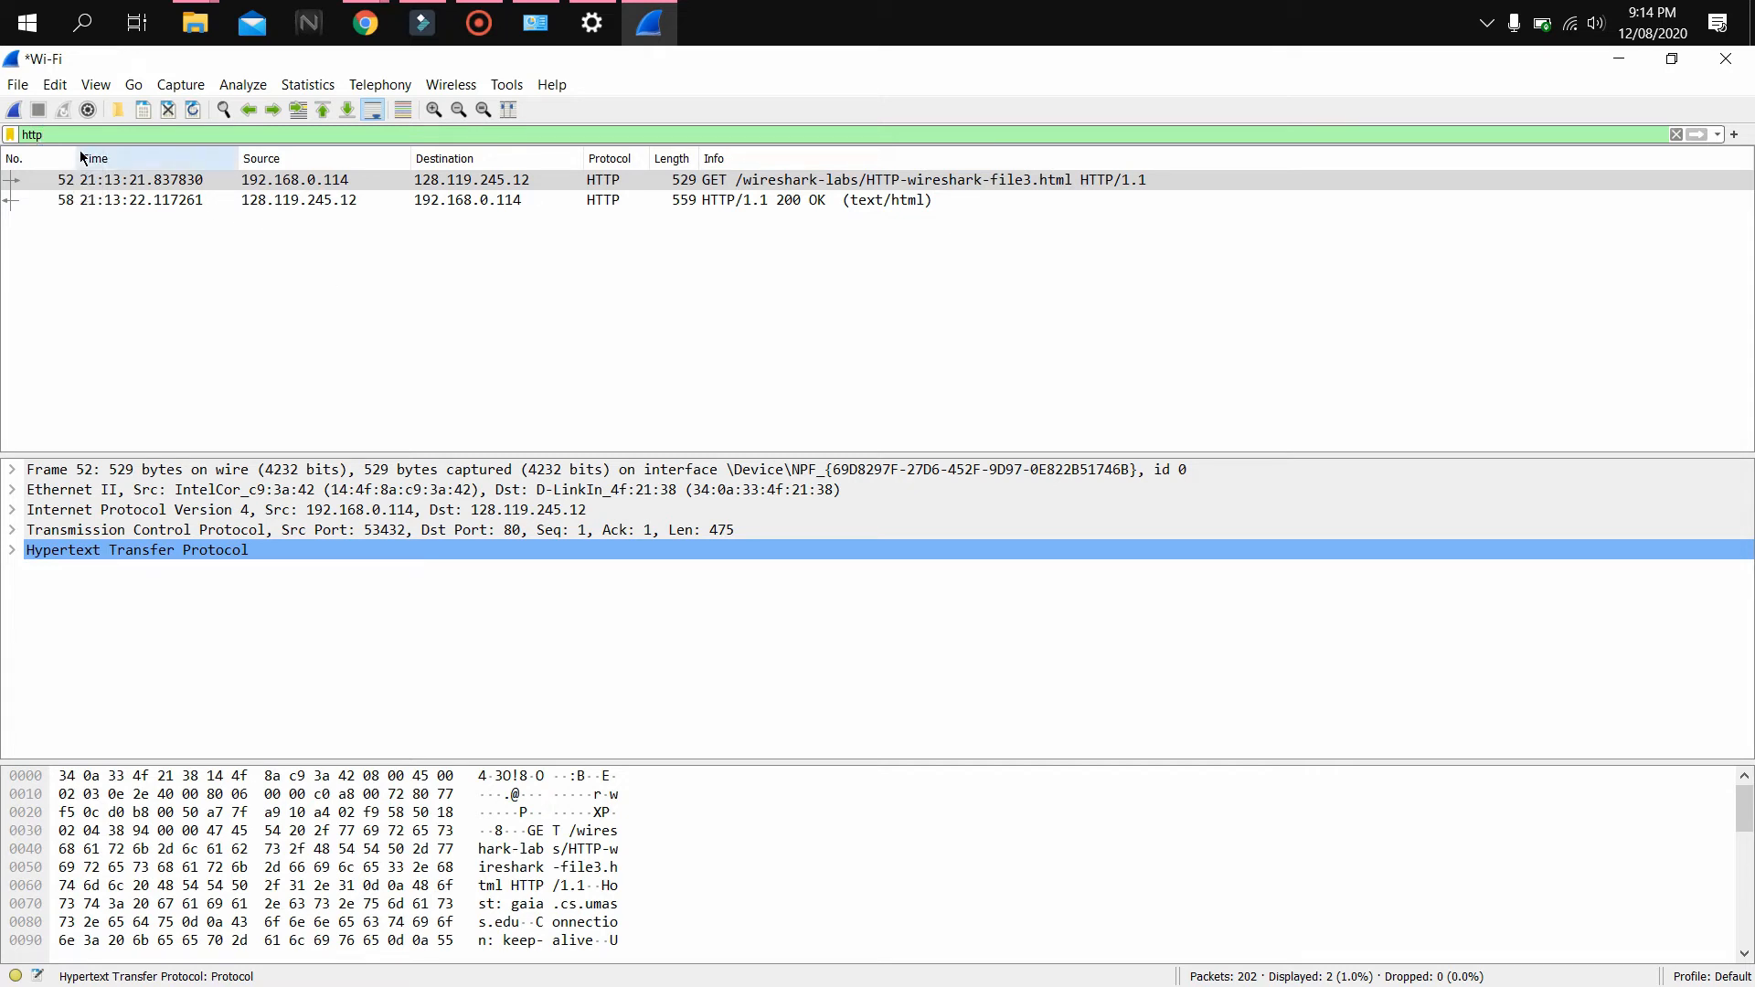
key(Return)
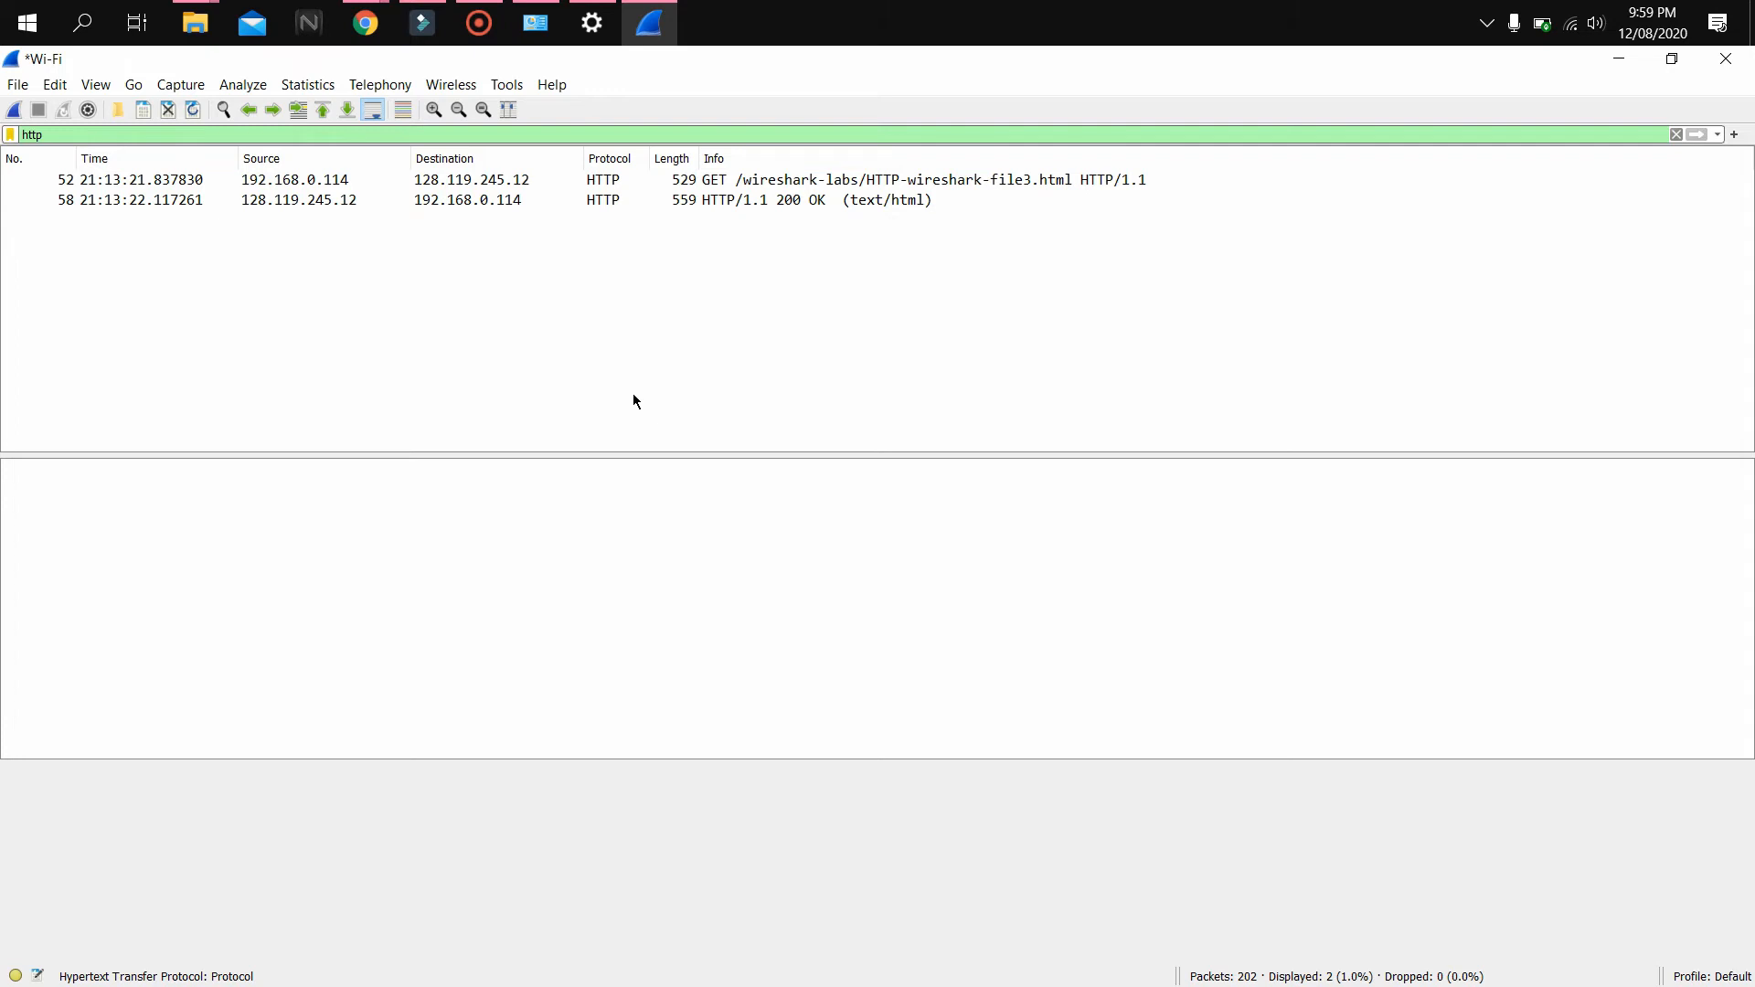
Examine the file3 GET request packet and its 200 OK response packet details
click(758, 182)
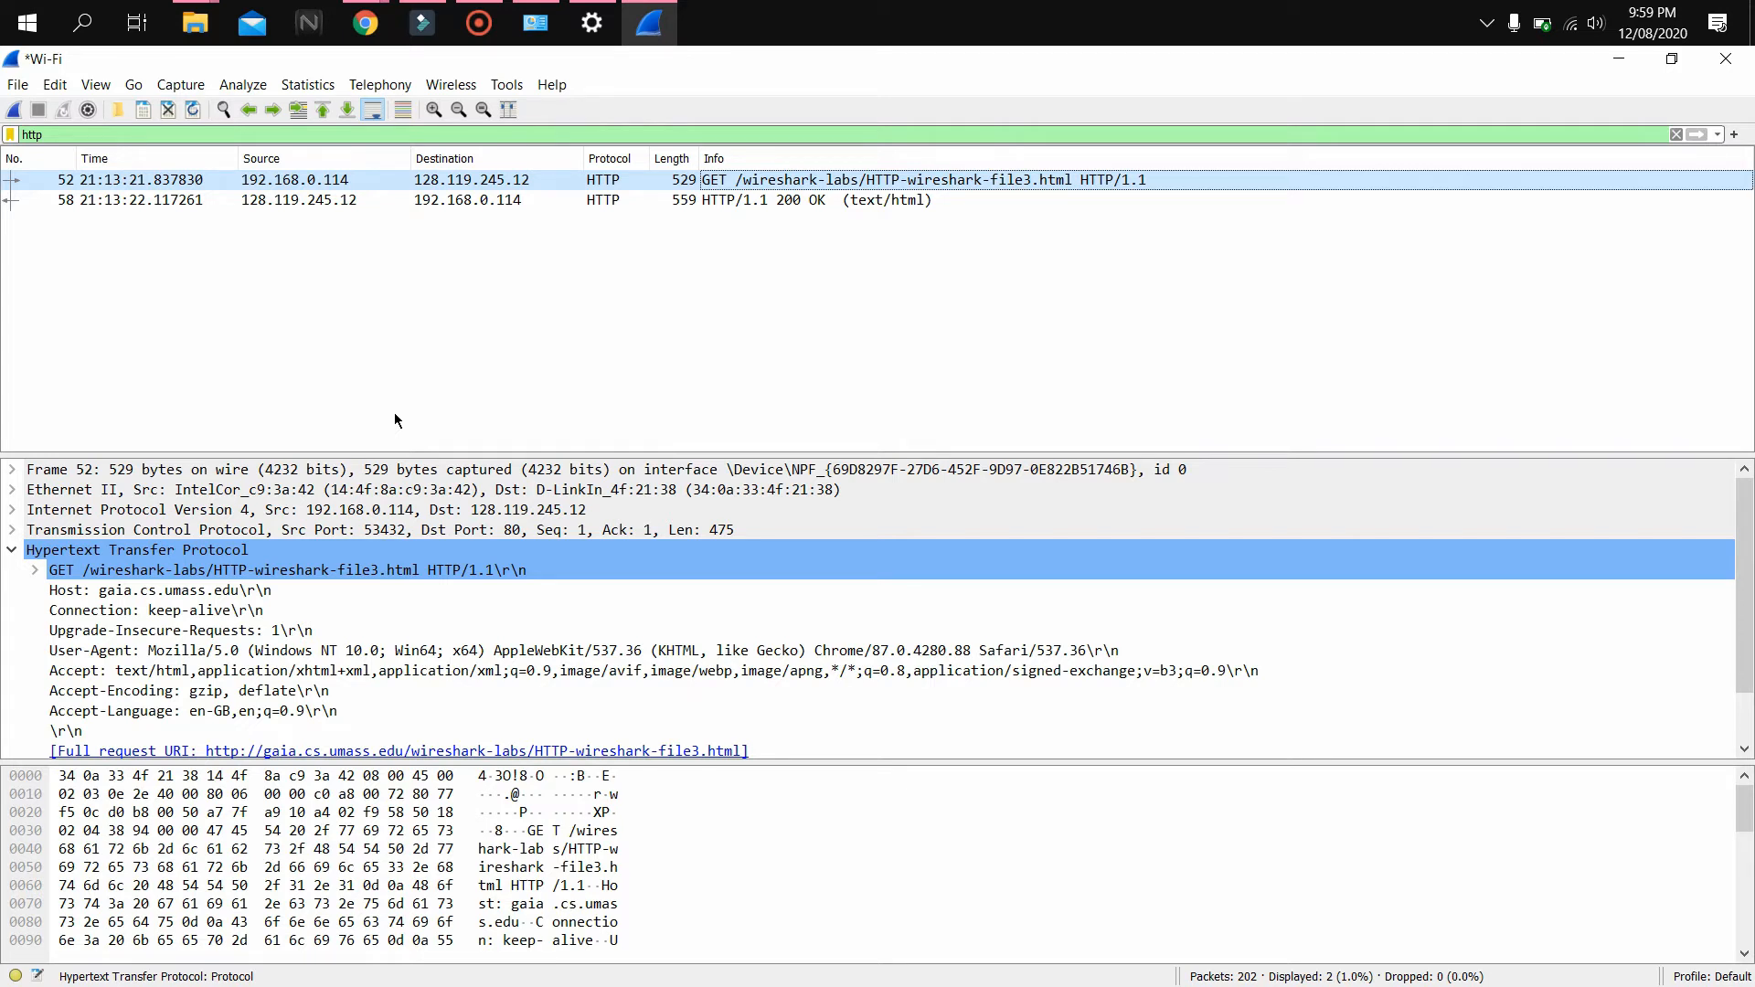
click(749, 198)
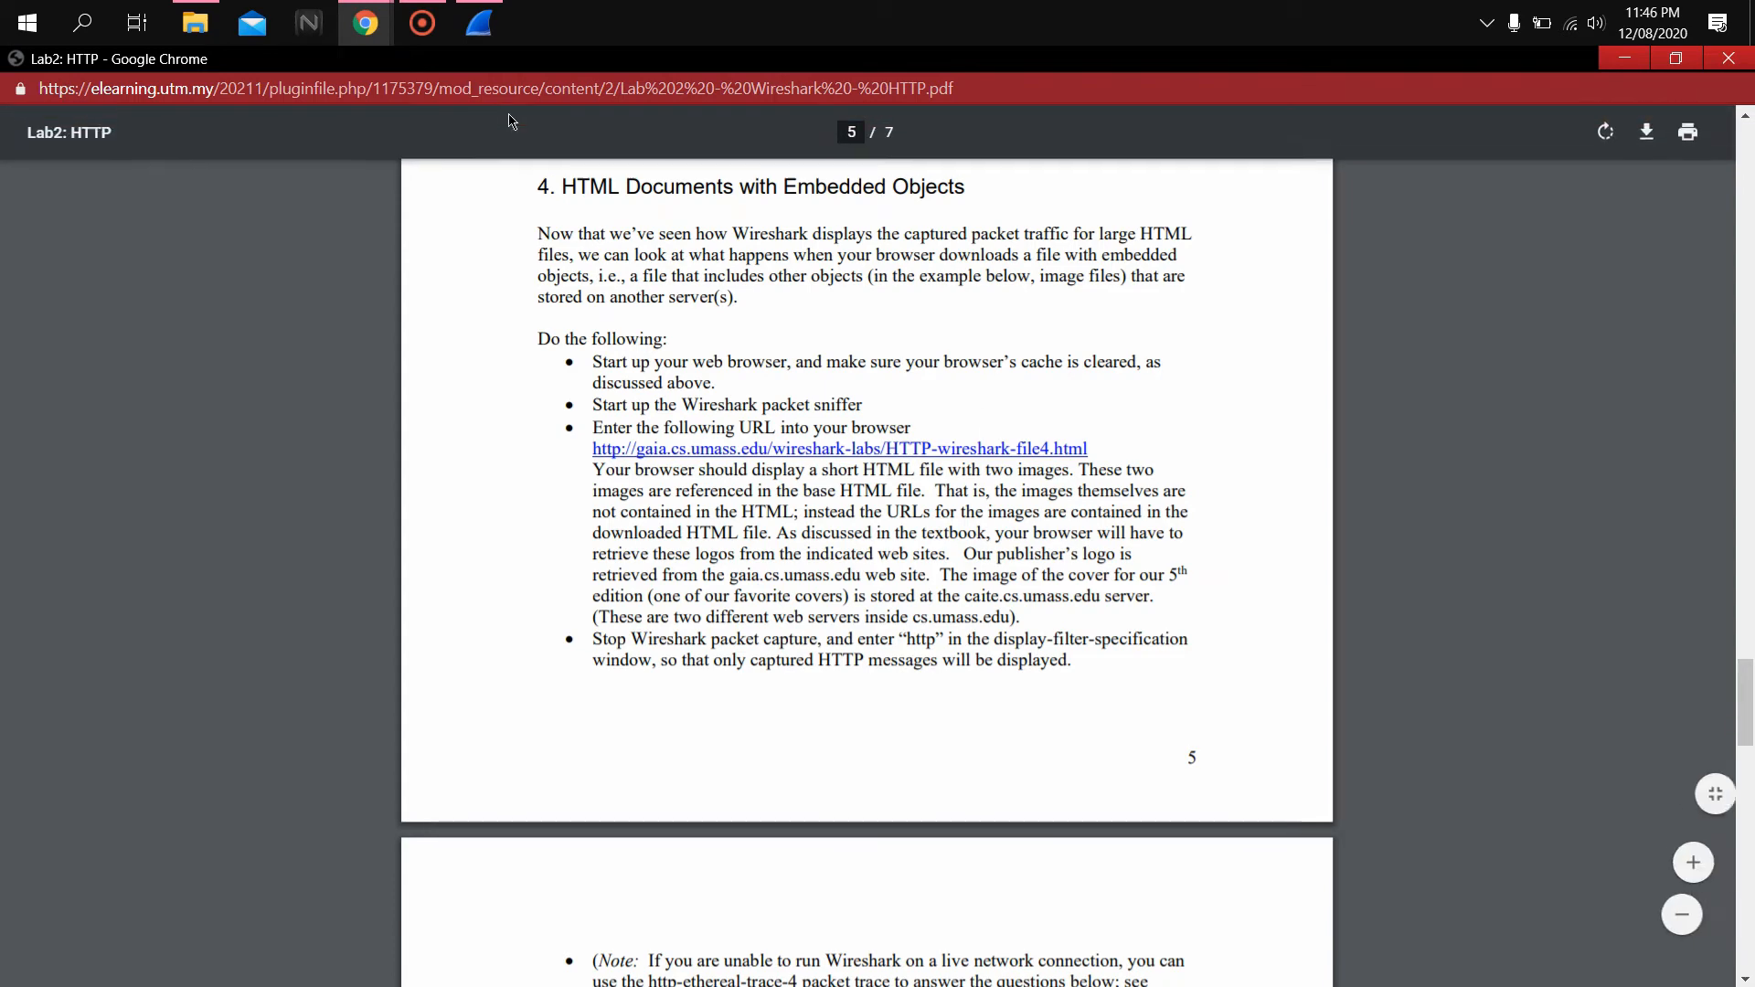
Switch to Wireshark and begin another live capture on the Wi-Fi interface
mouse_move(366, 23)
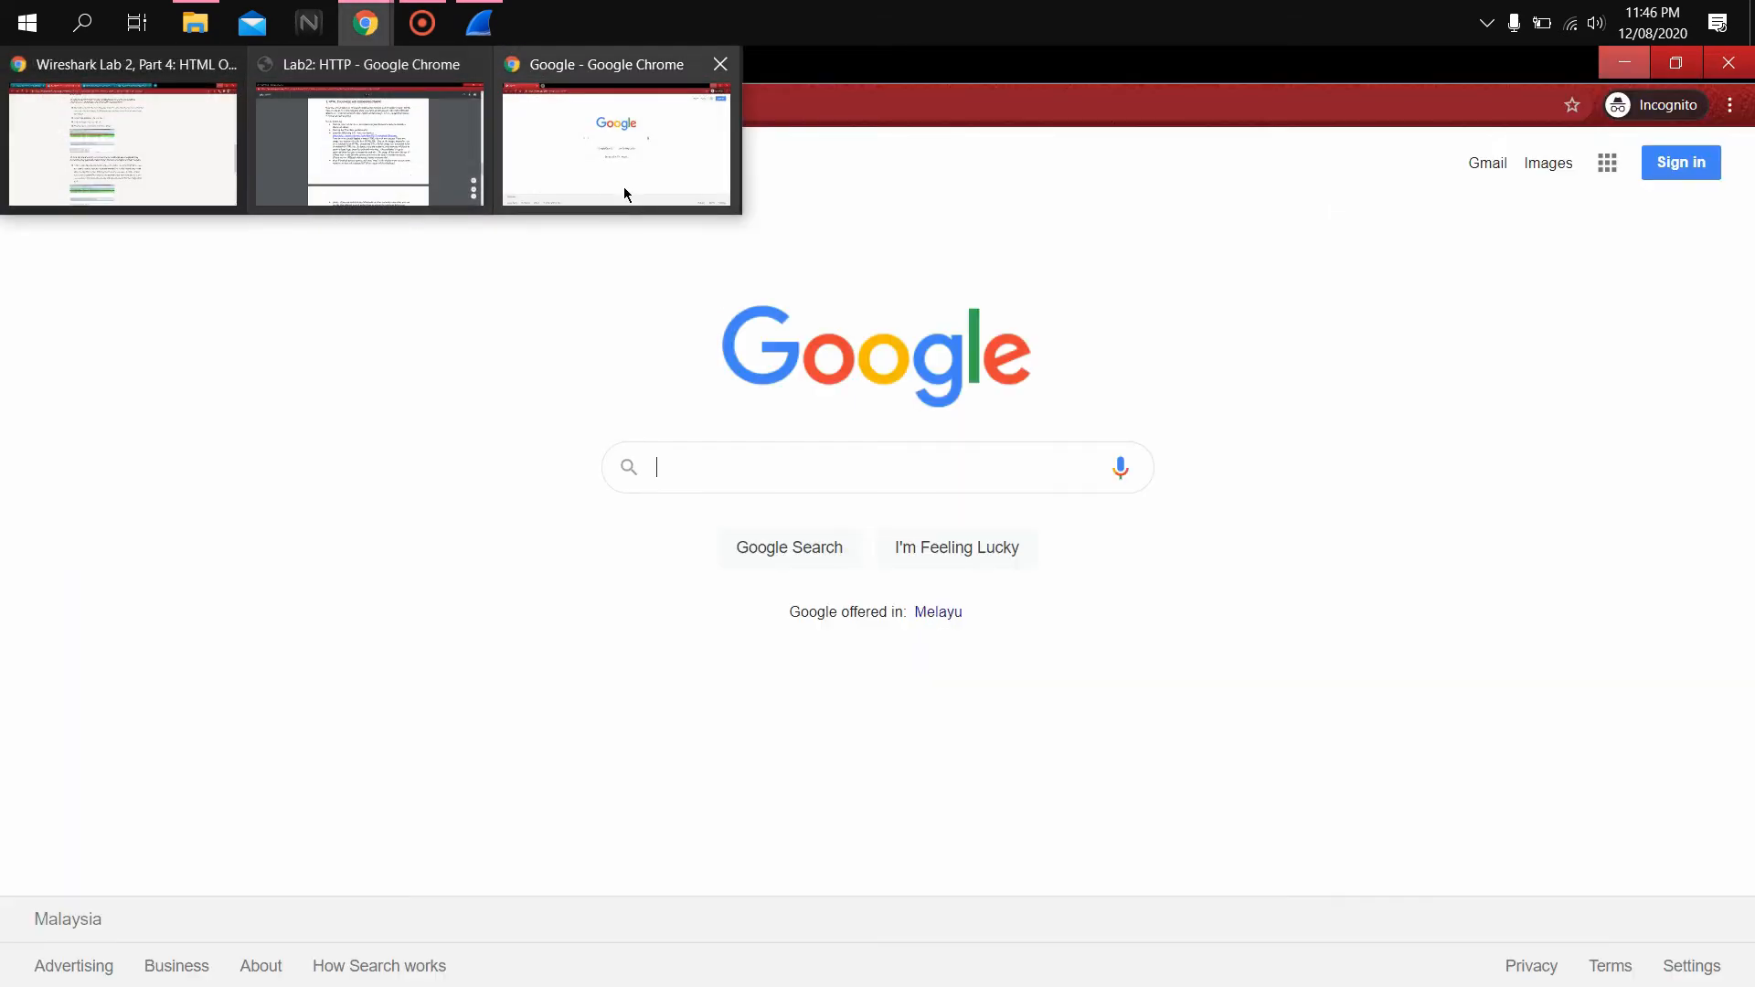
click(622, 186)
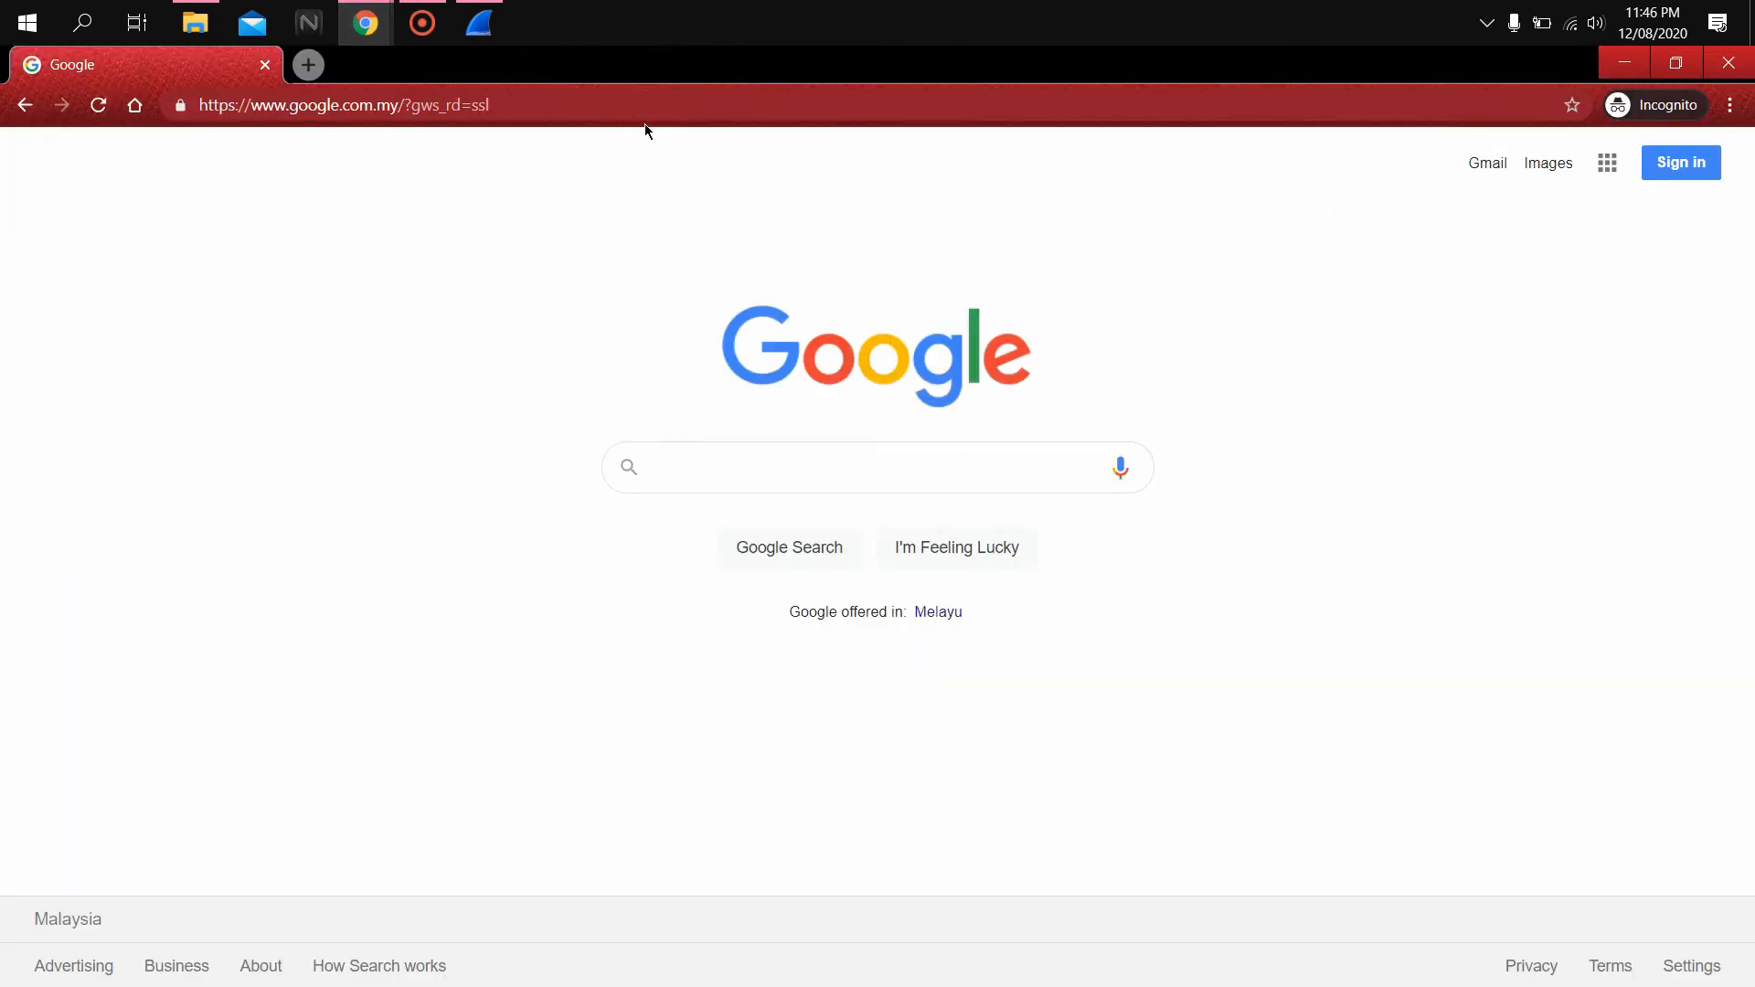
click(487, 11)
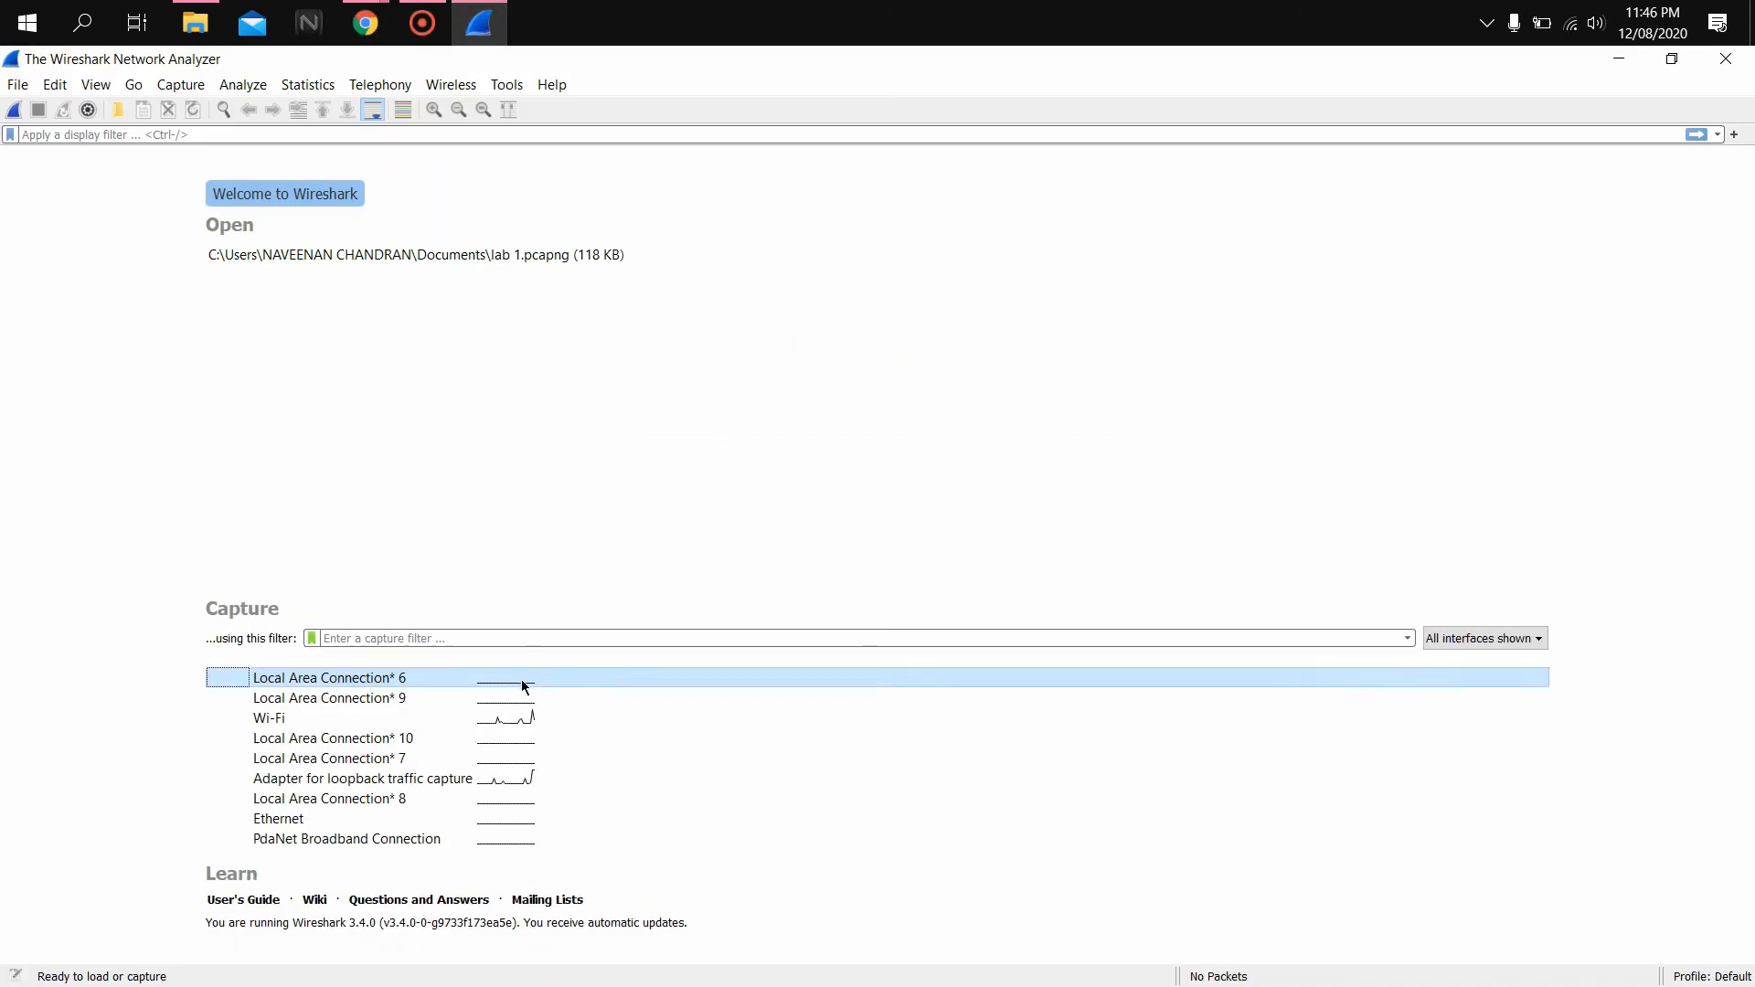
double_click(471, 722)
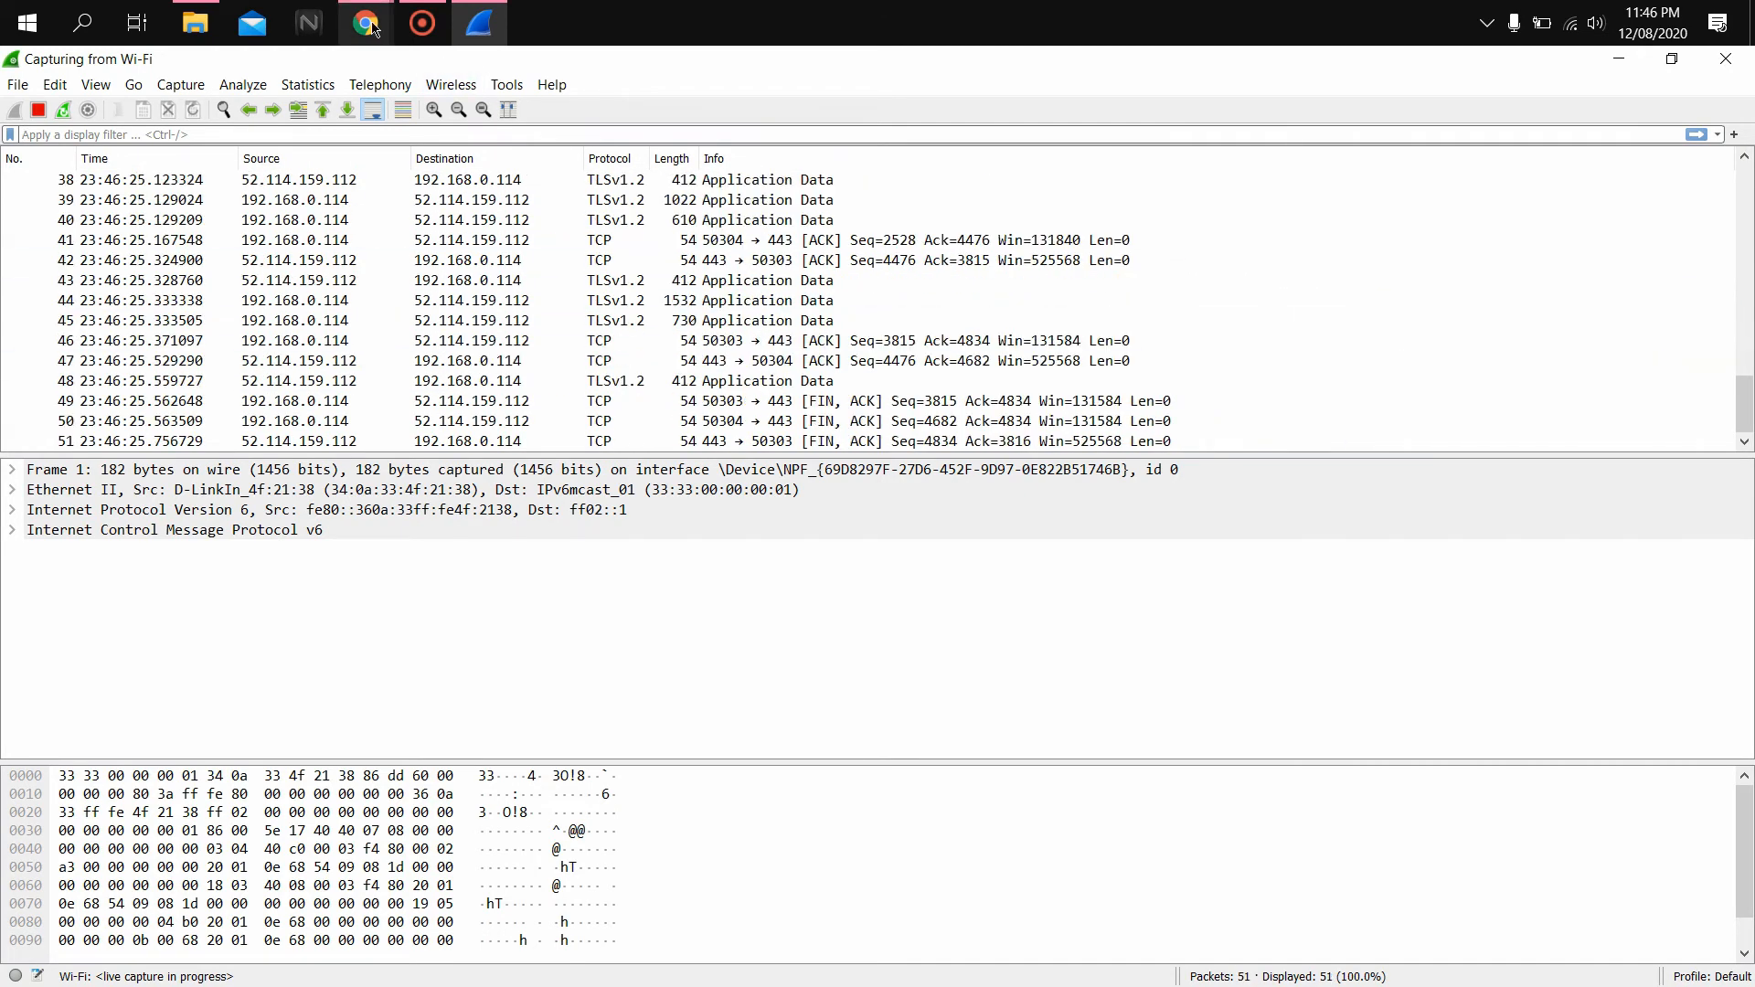
mouse_move(366, 23)
click(542, 95)
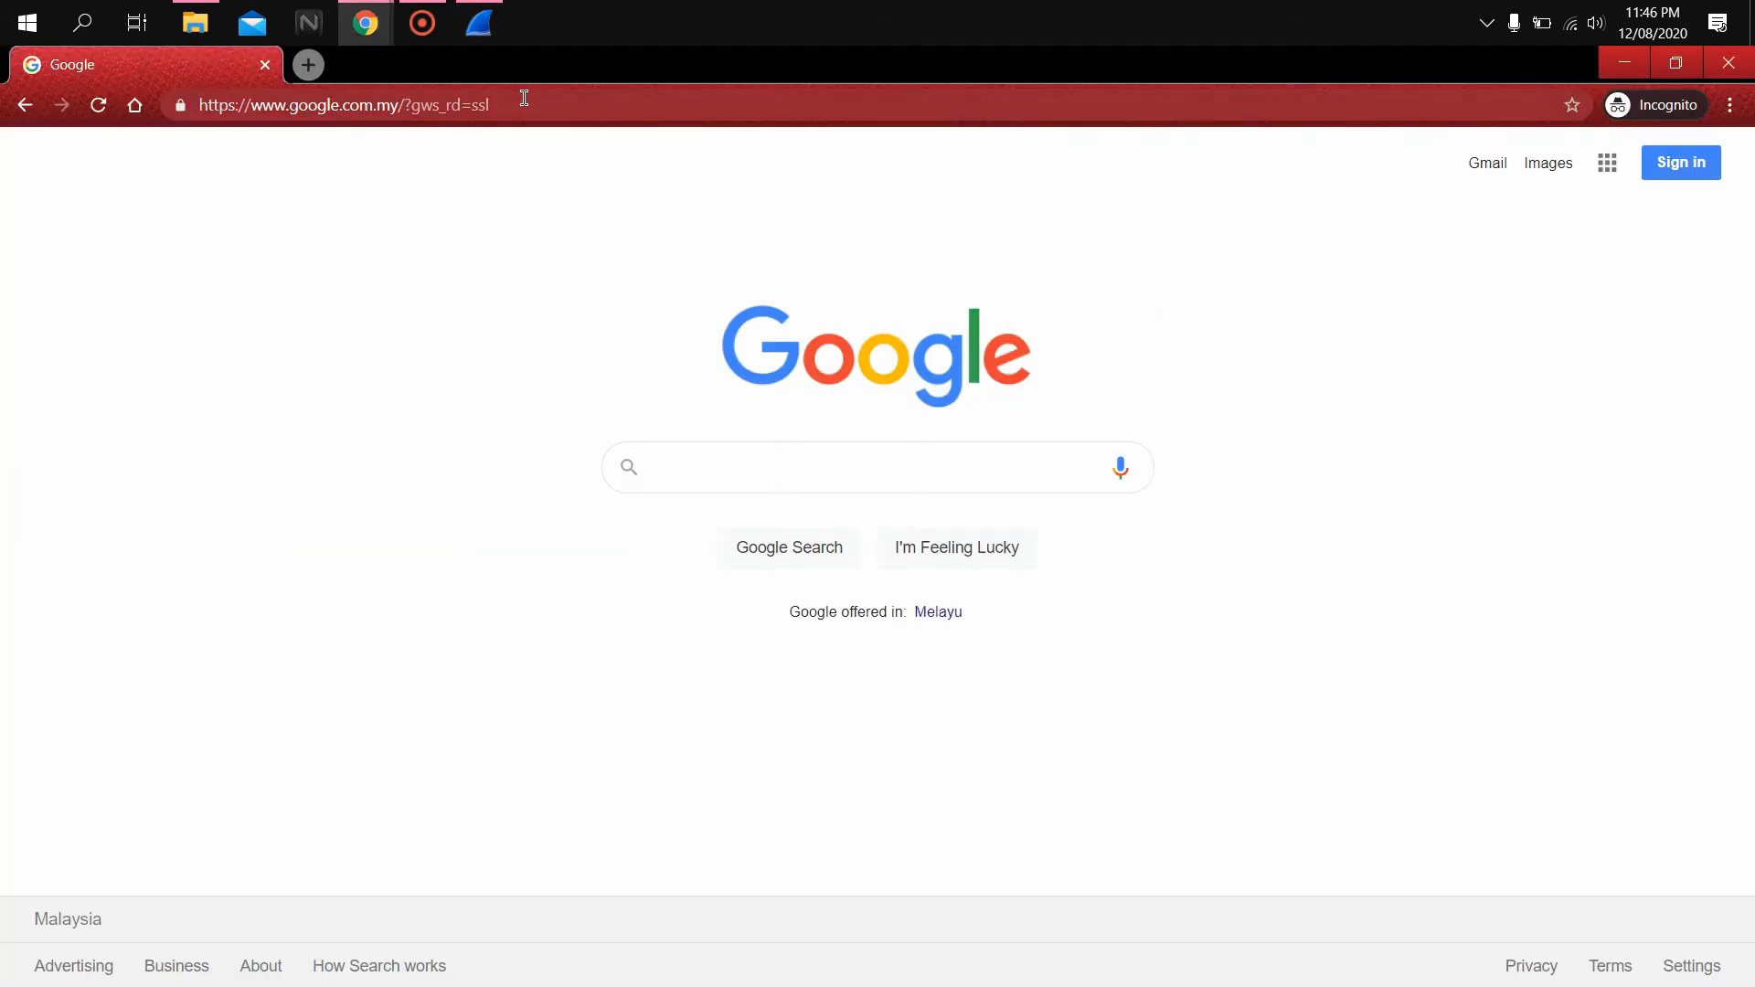
click(529, 105)
text(http://gaia.cs.umass.edu/wireshark-labs/HTTP-wireshark-file4.html)
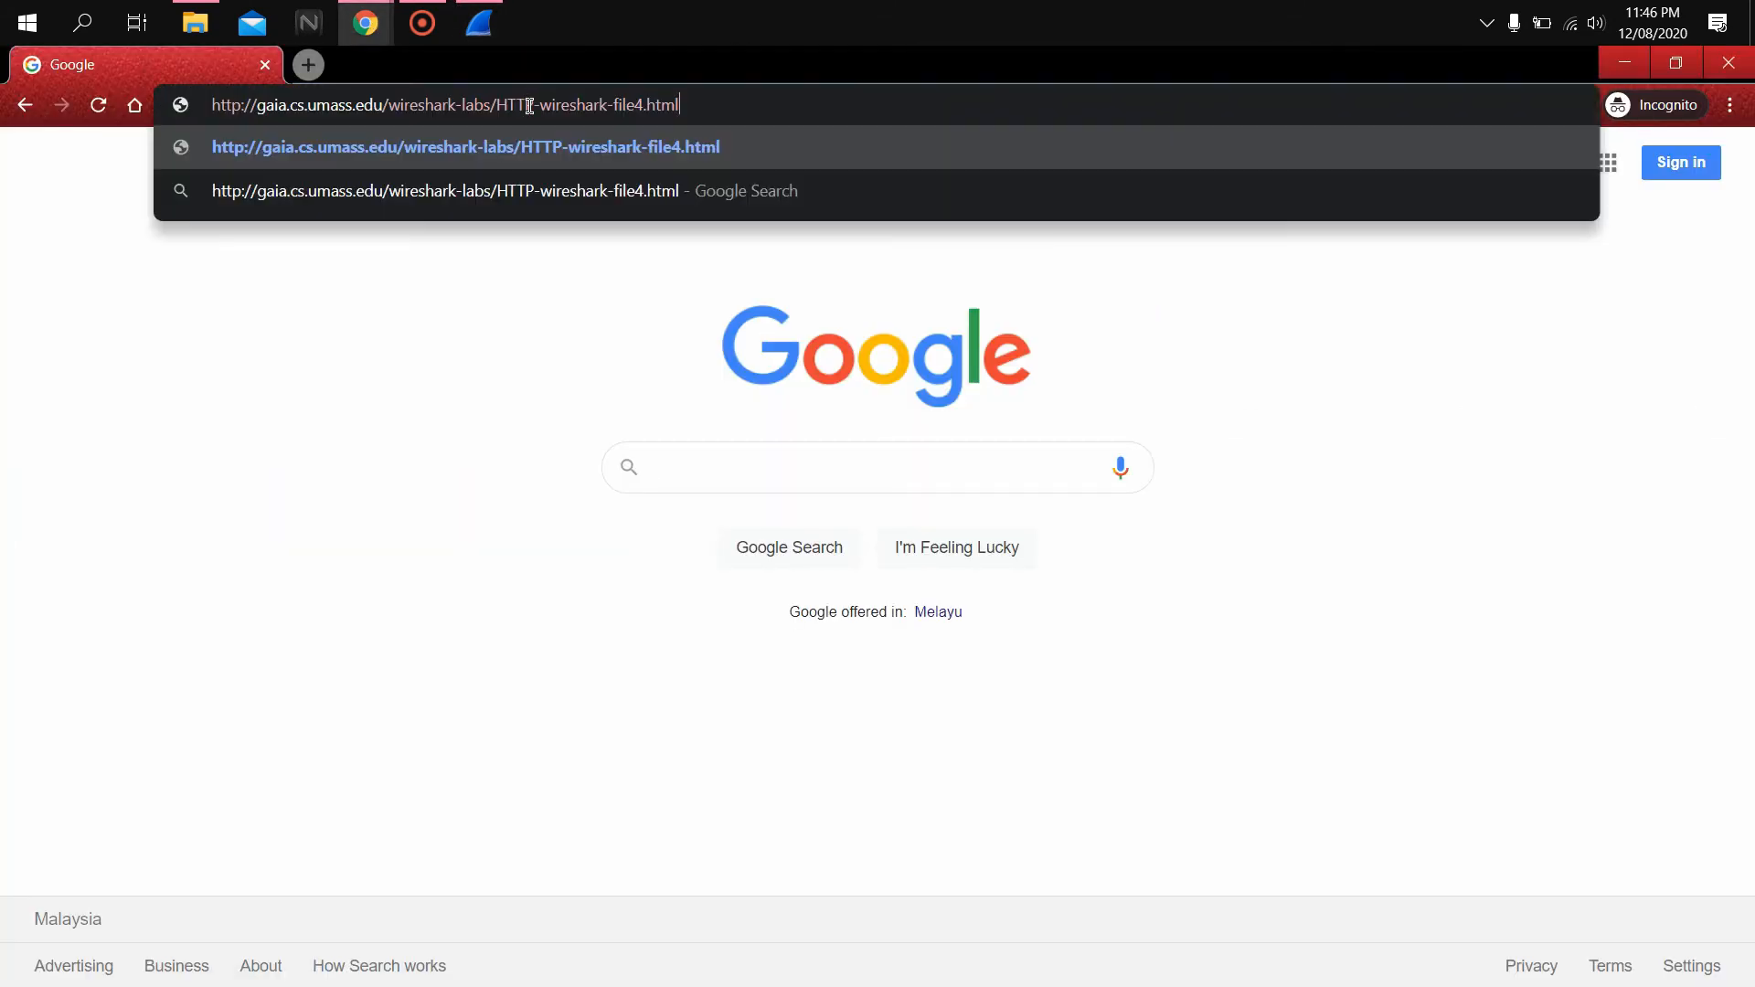
key(Return)
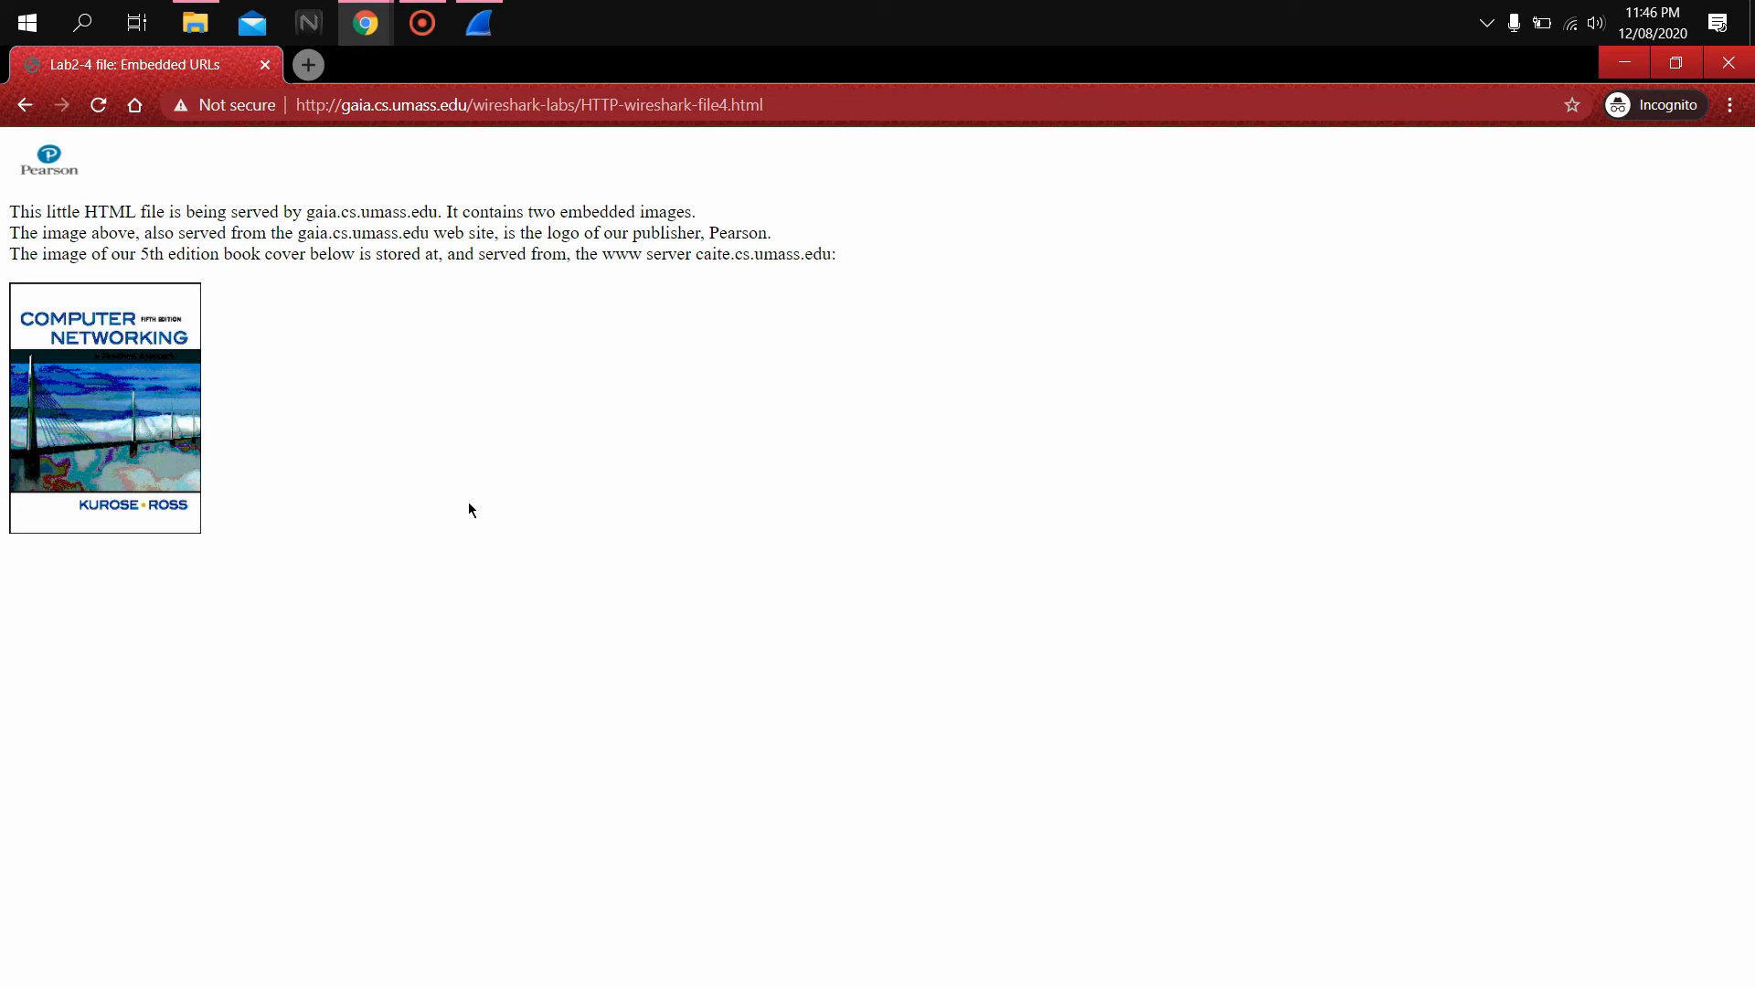
Stop the Wi-Fi capture and apply the http display filter to list the file4 page and embedded image requests
click(479, 23)
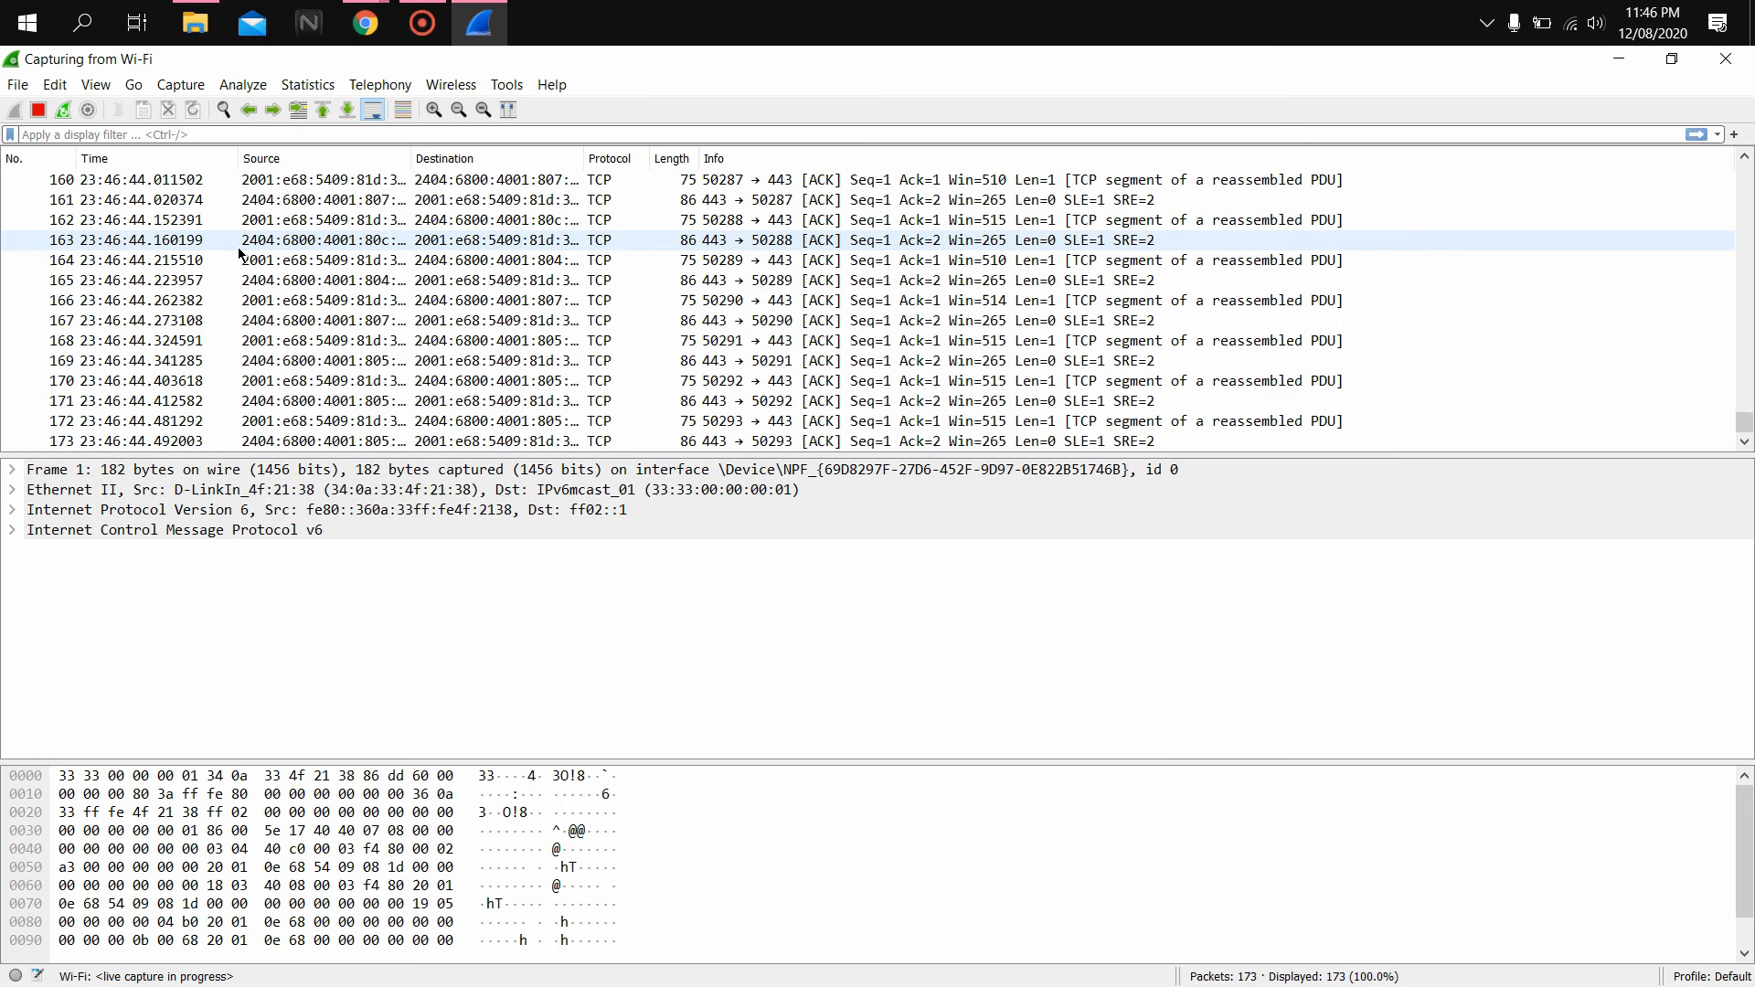
click(40, 110)
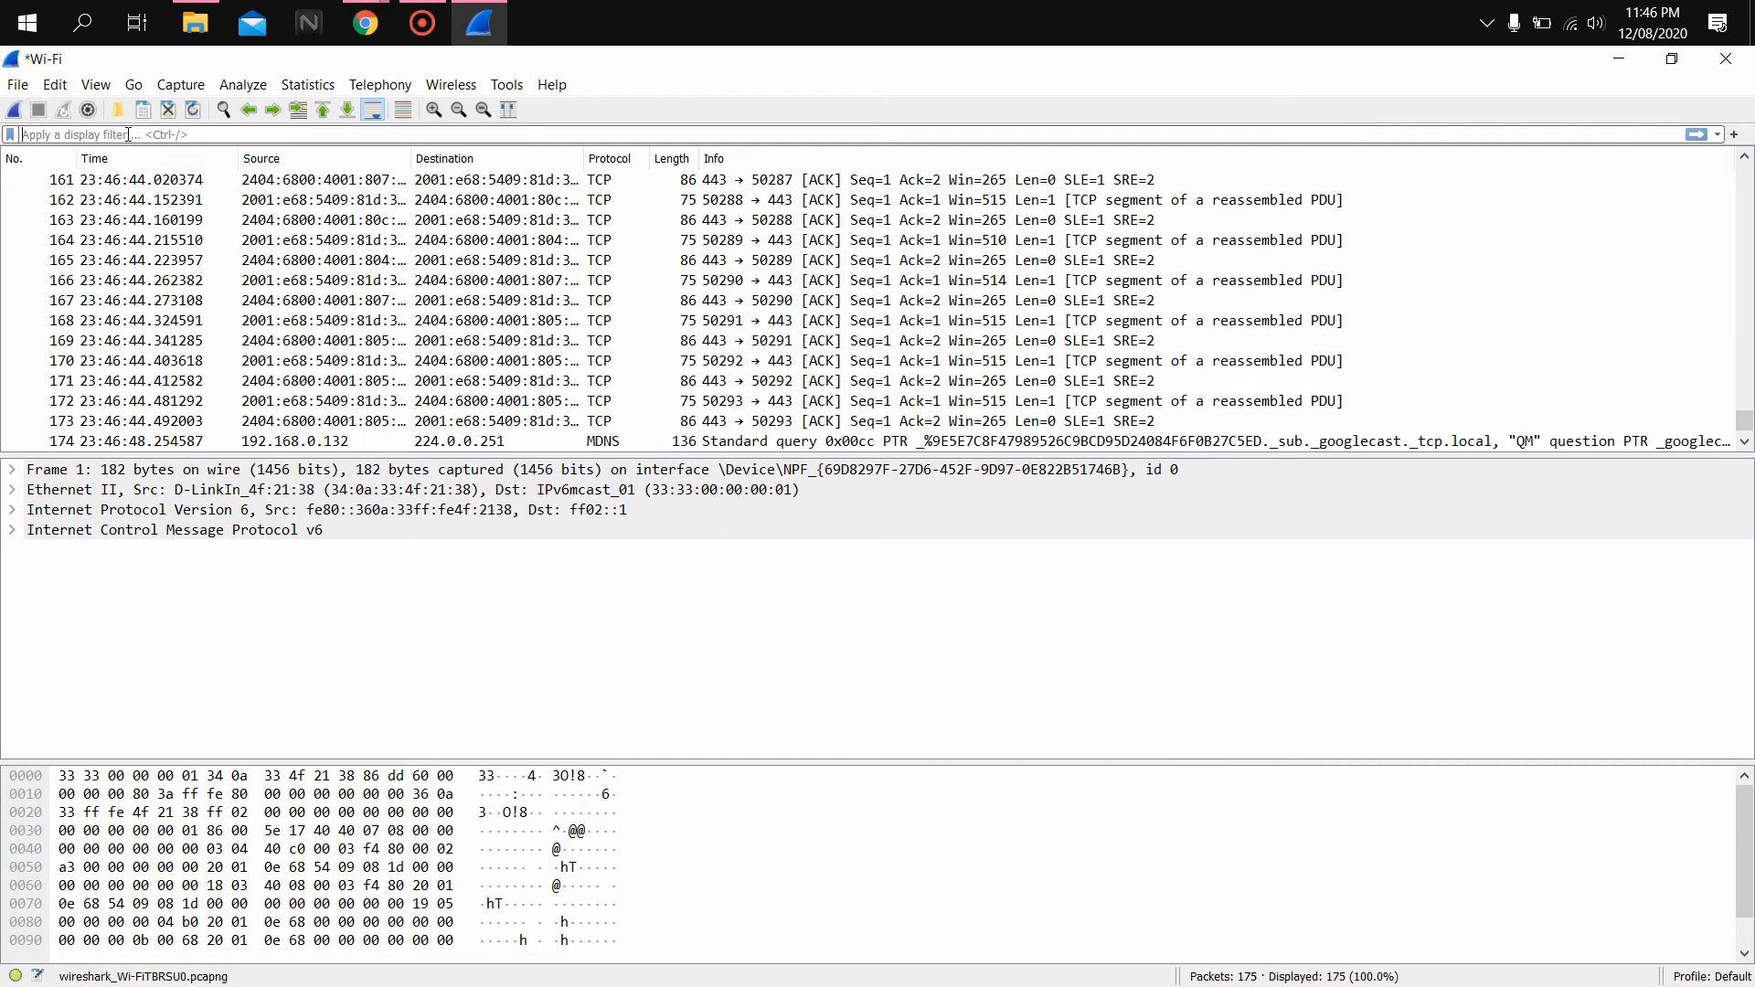
text(htpp)
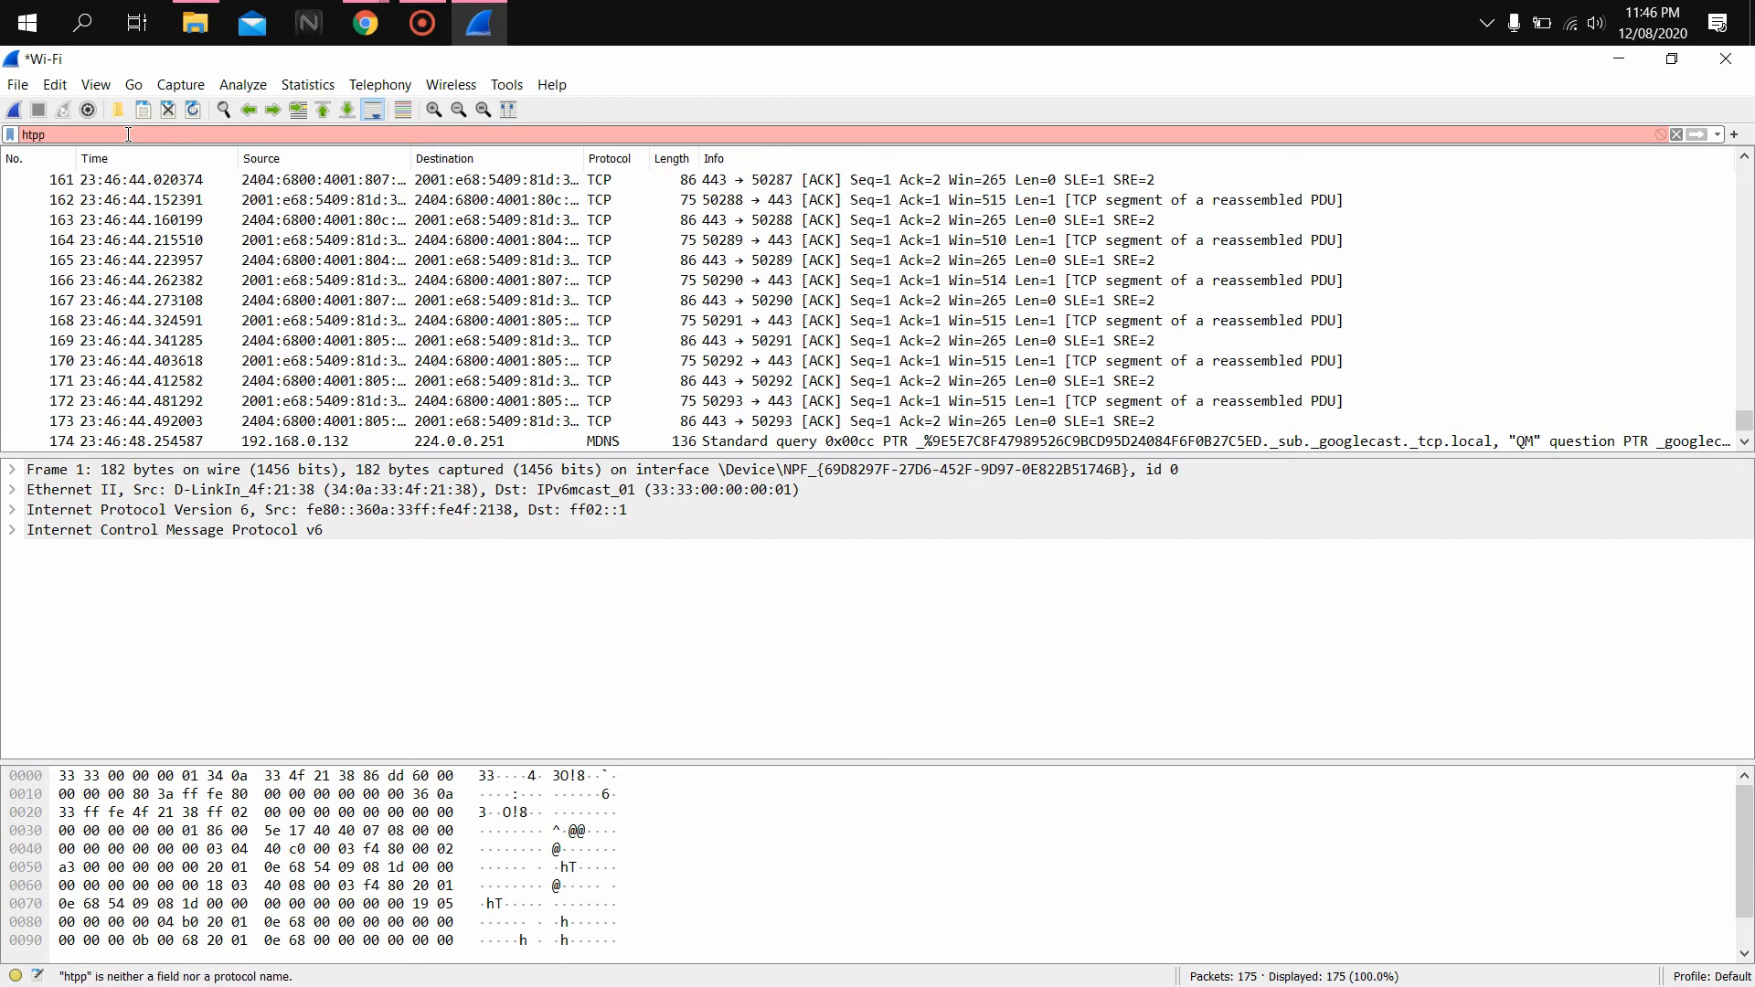
key(BackSpace)
key(BackSpace)
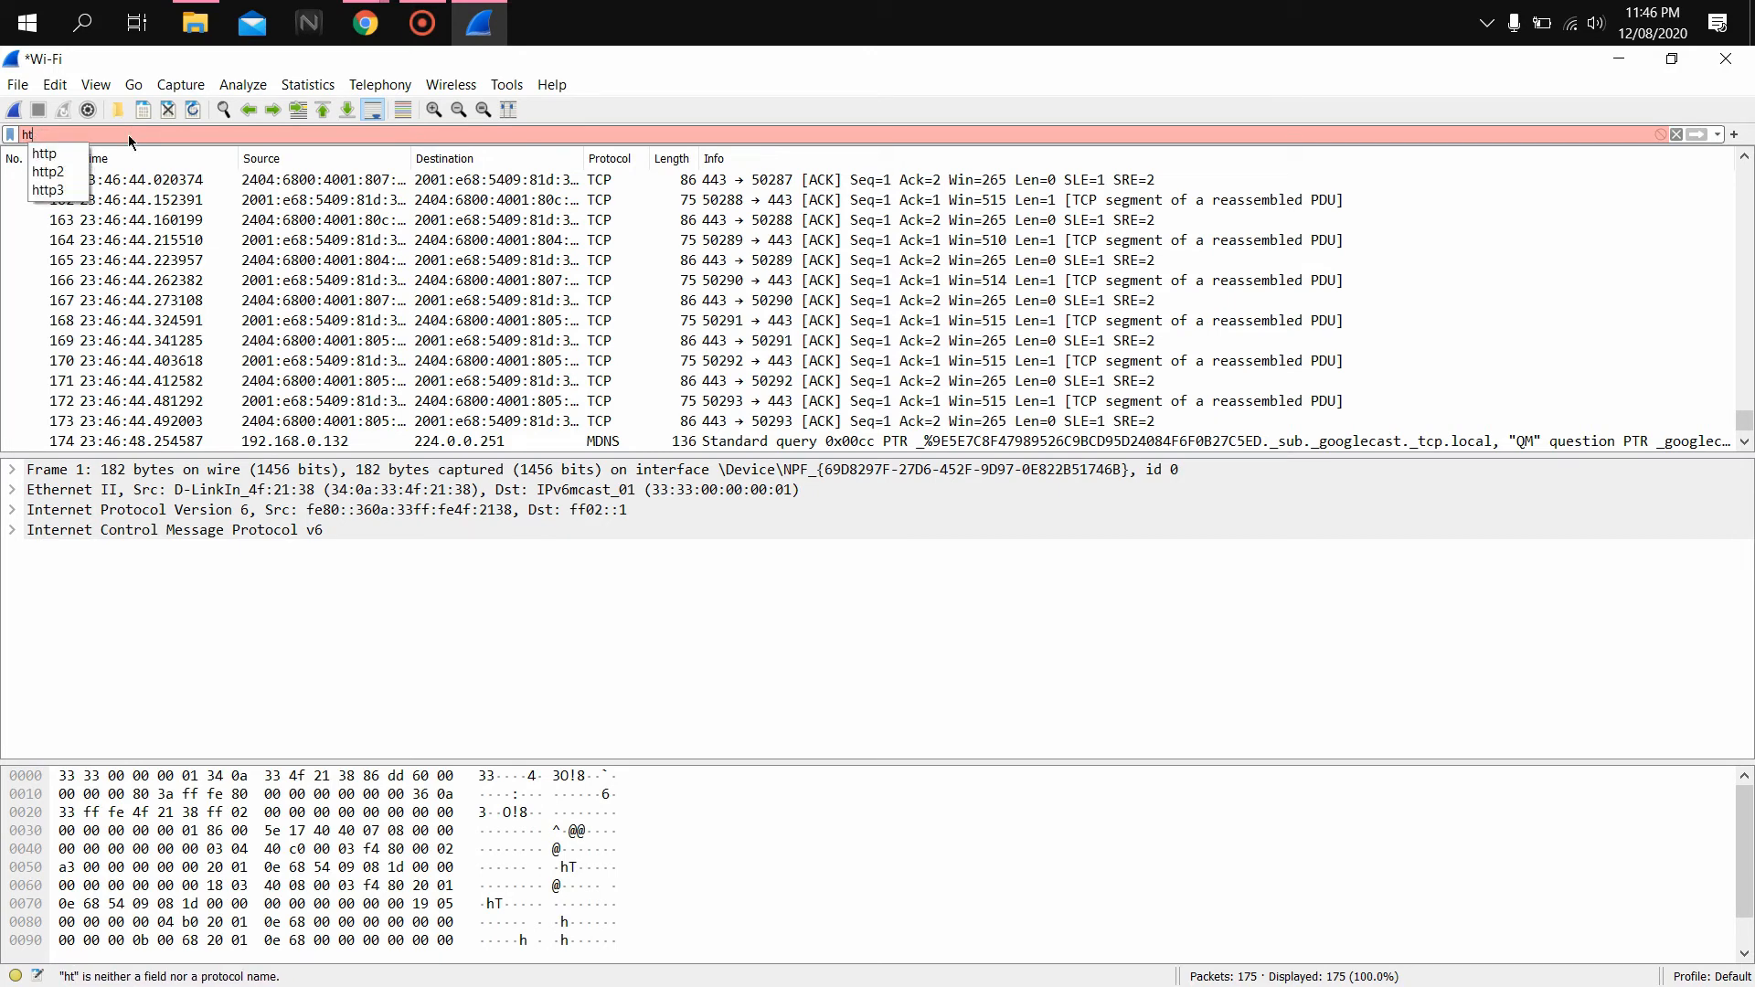
text(tp)
key(Return)
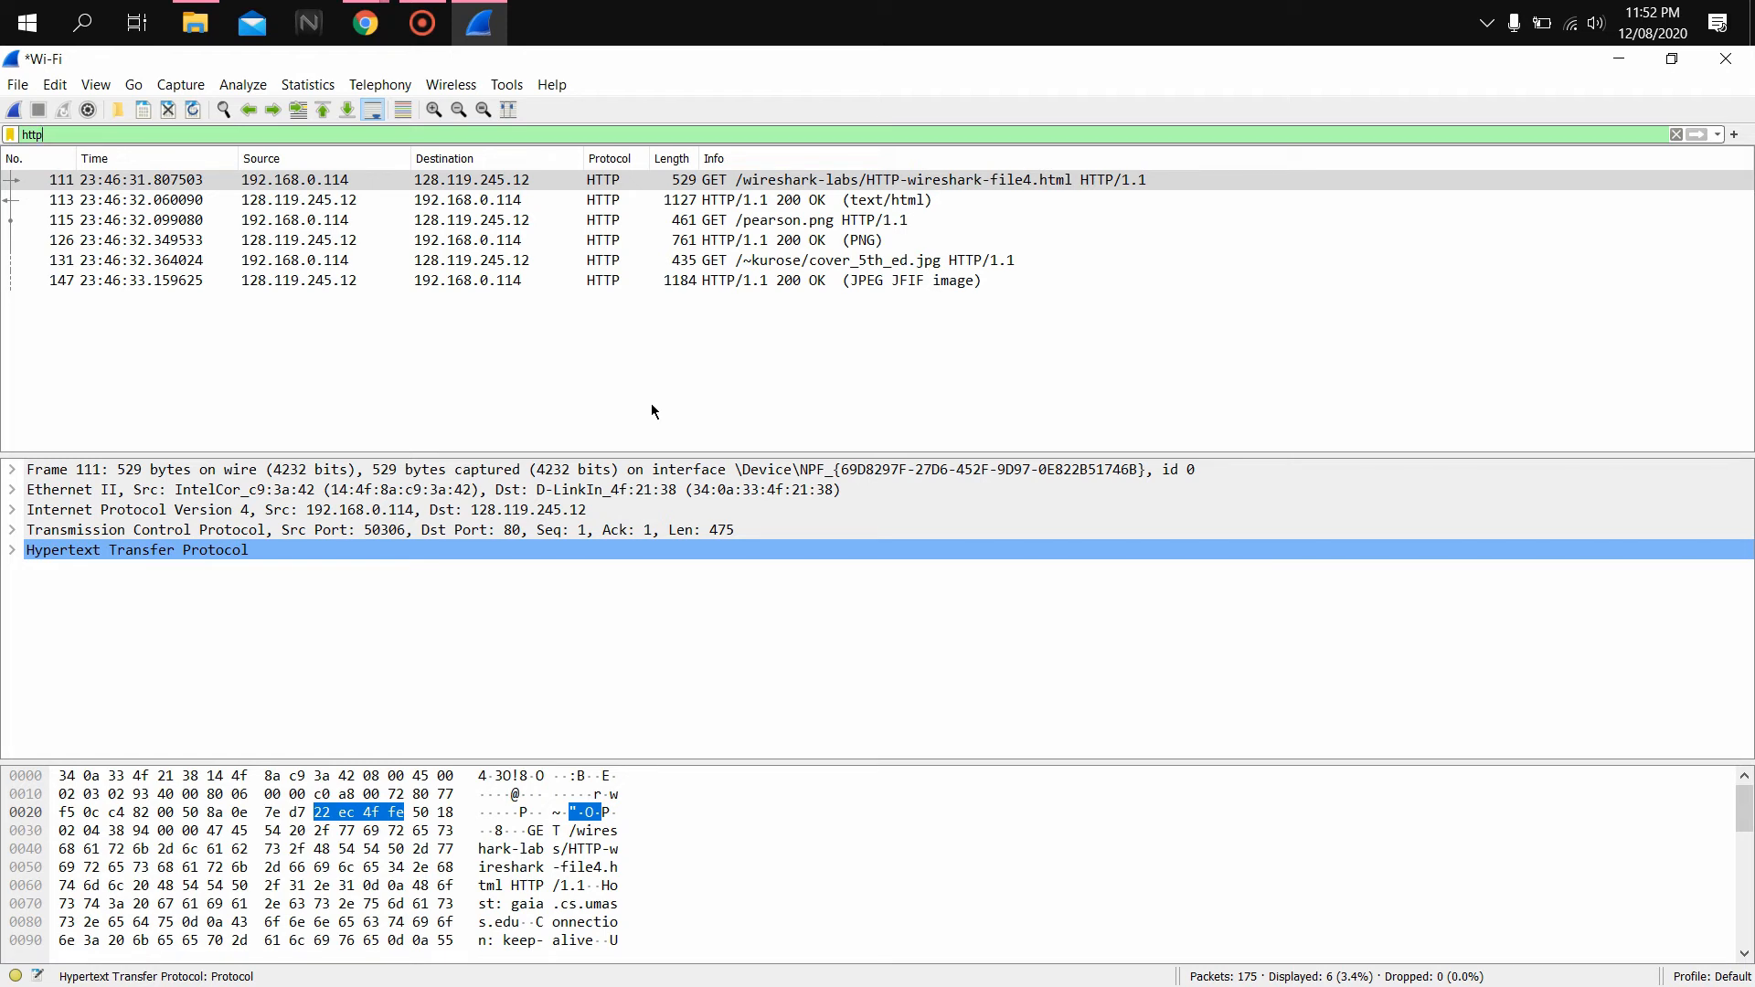
click(802, 262)
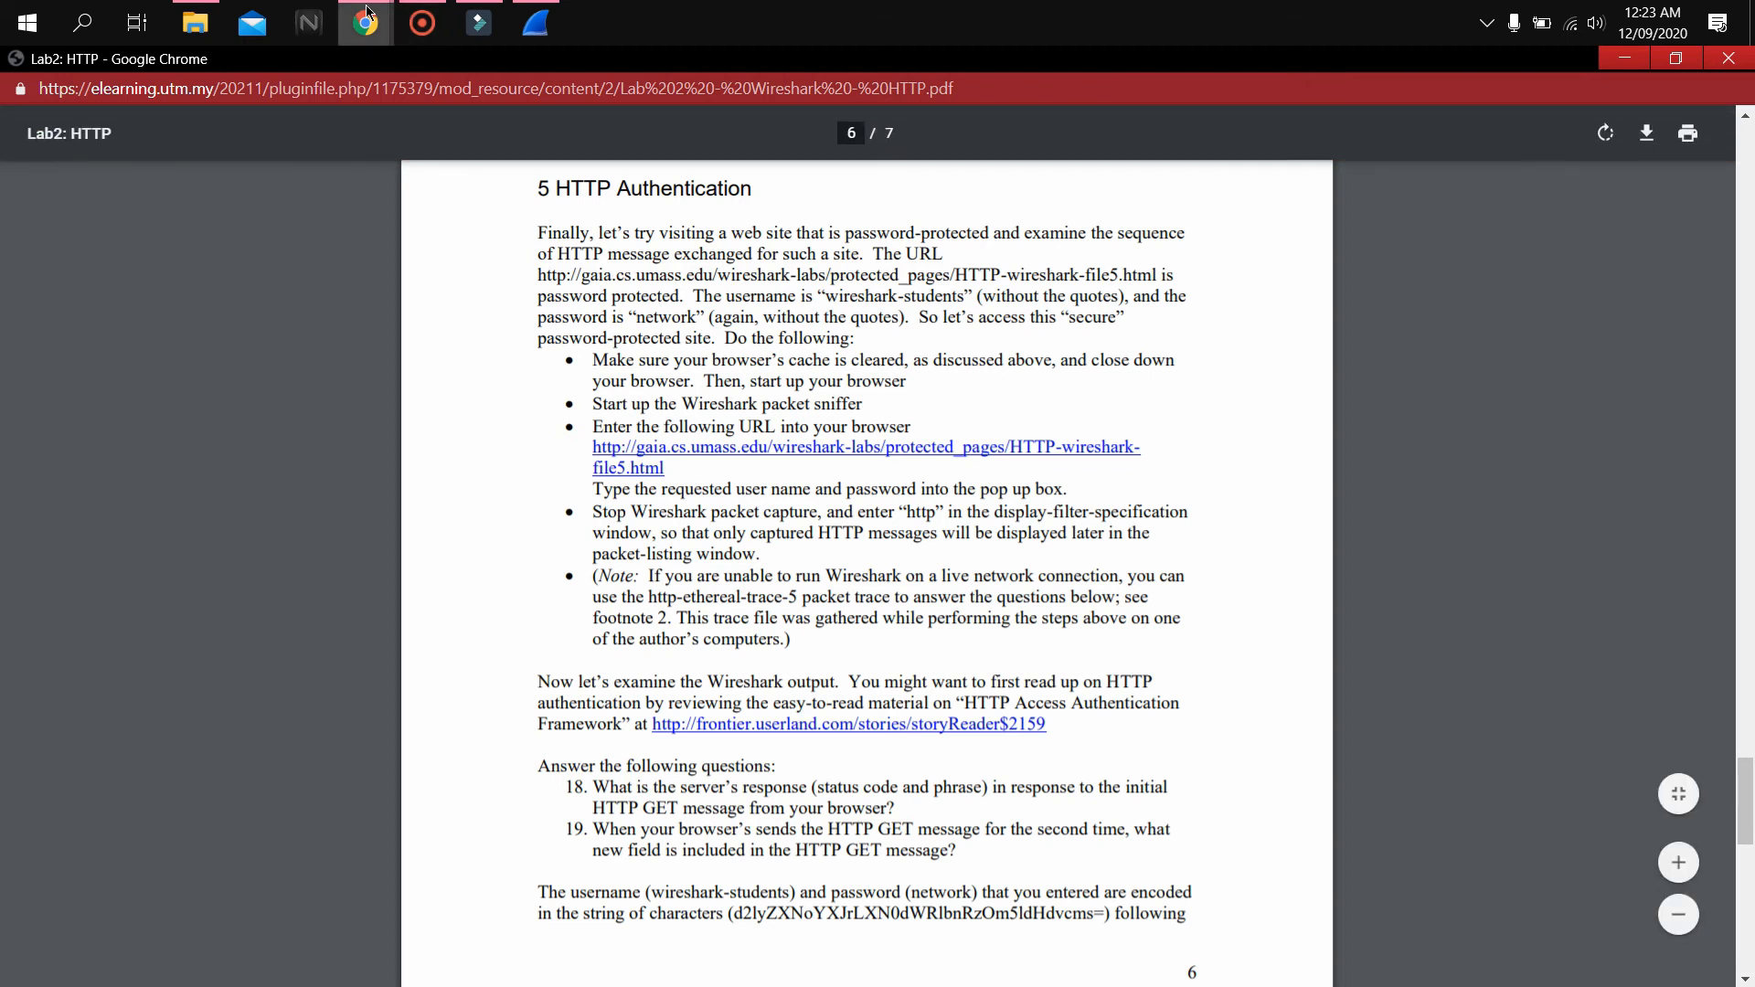
Start a new live capture on the Wi-Fi interface in Wireshark
mouse_move(367, 12)
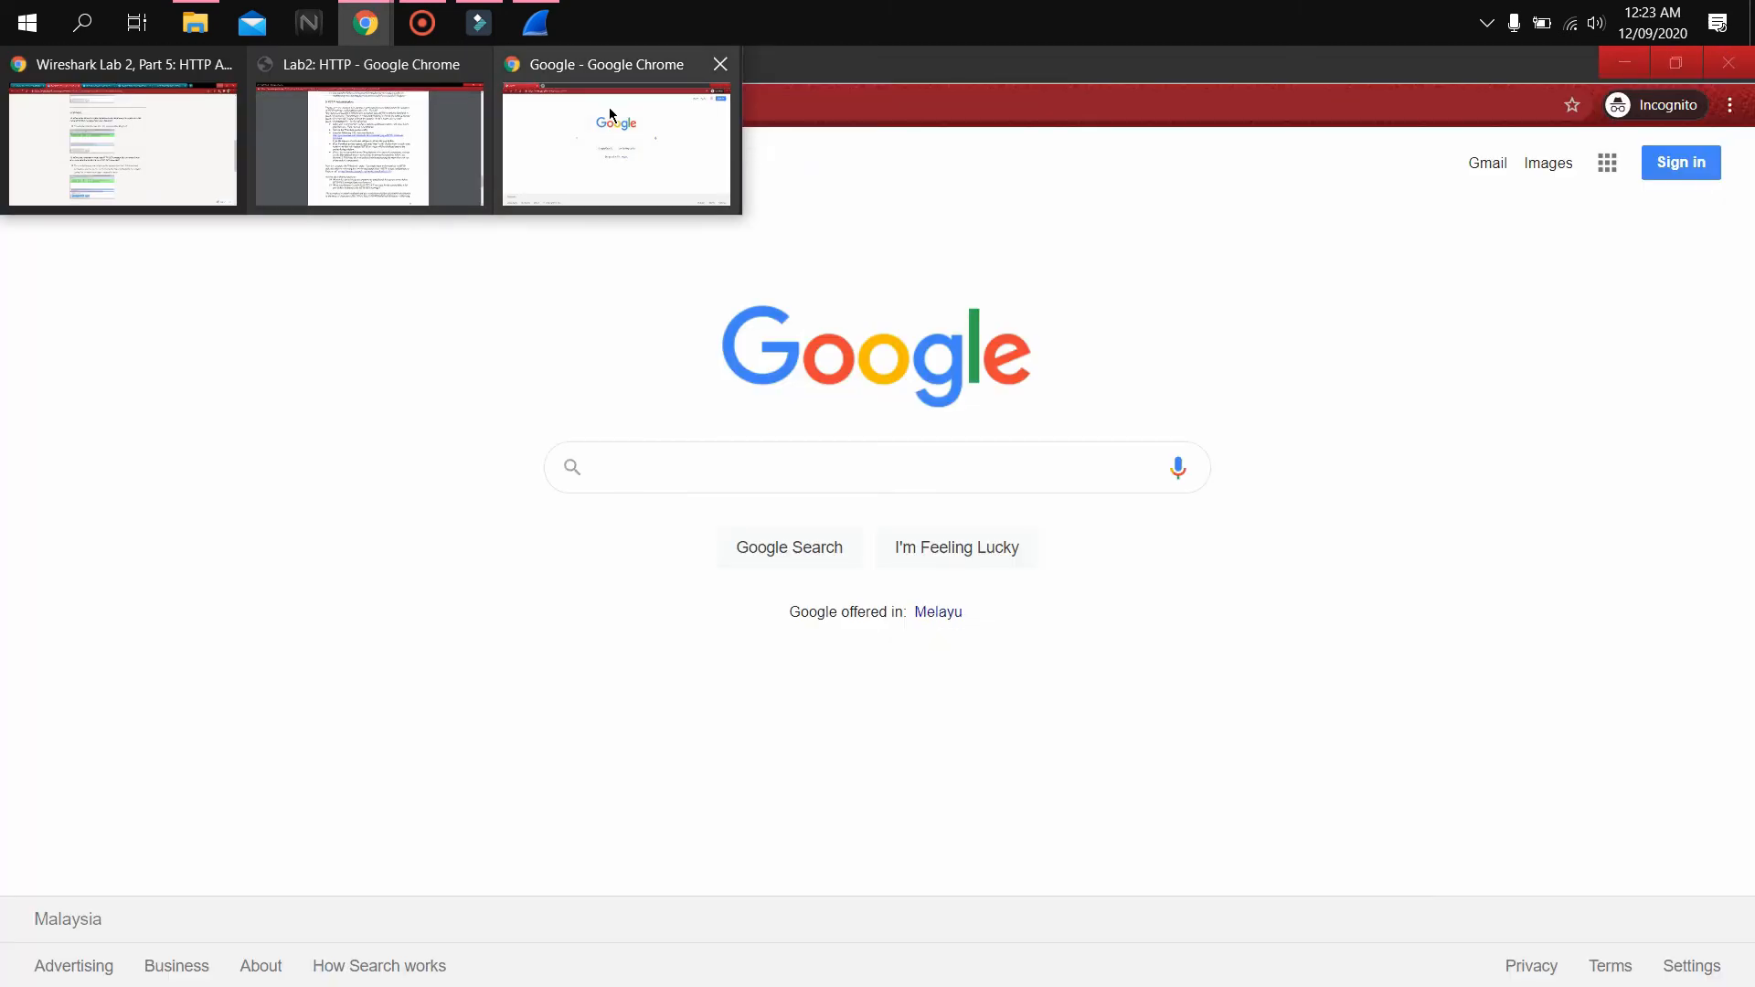
click(608, 106)
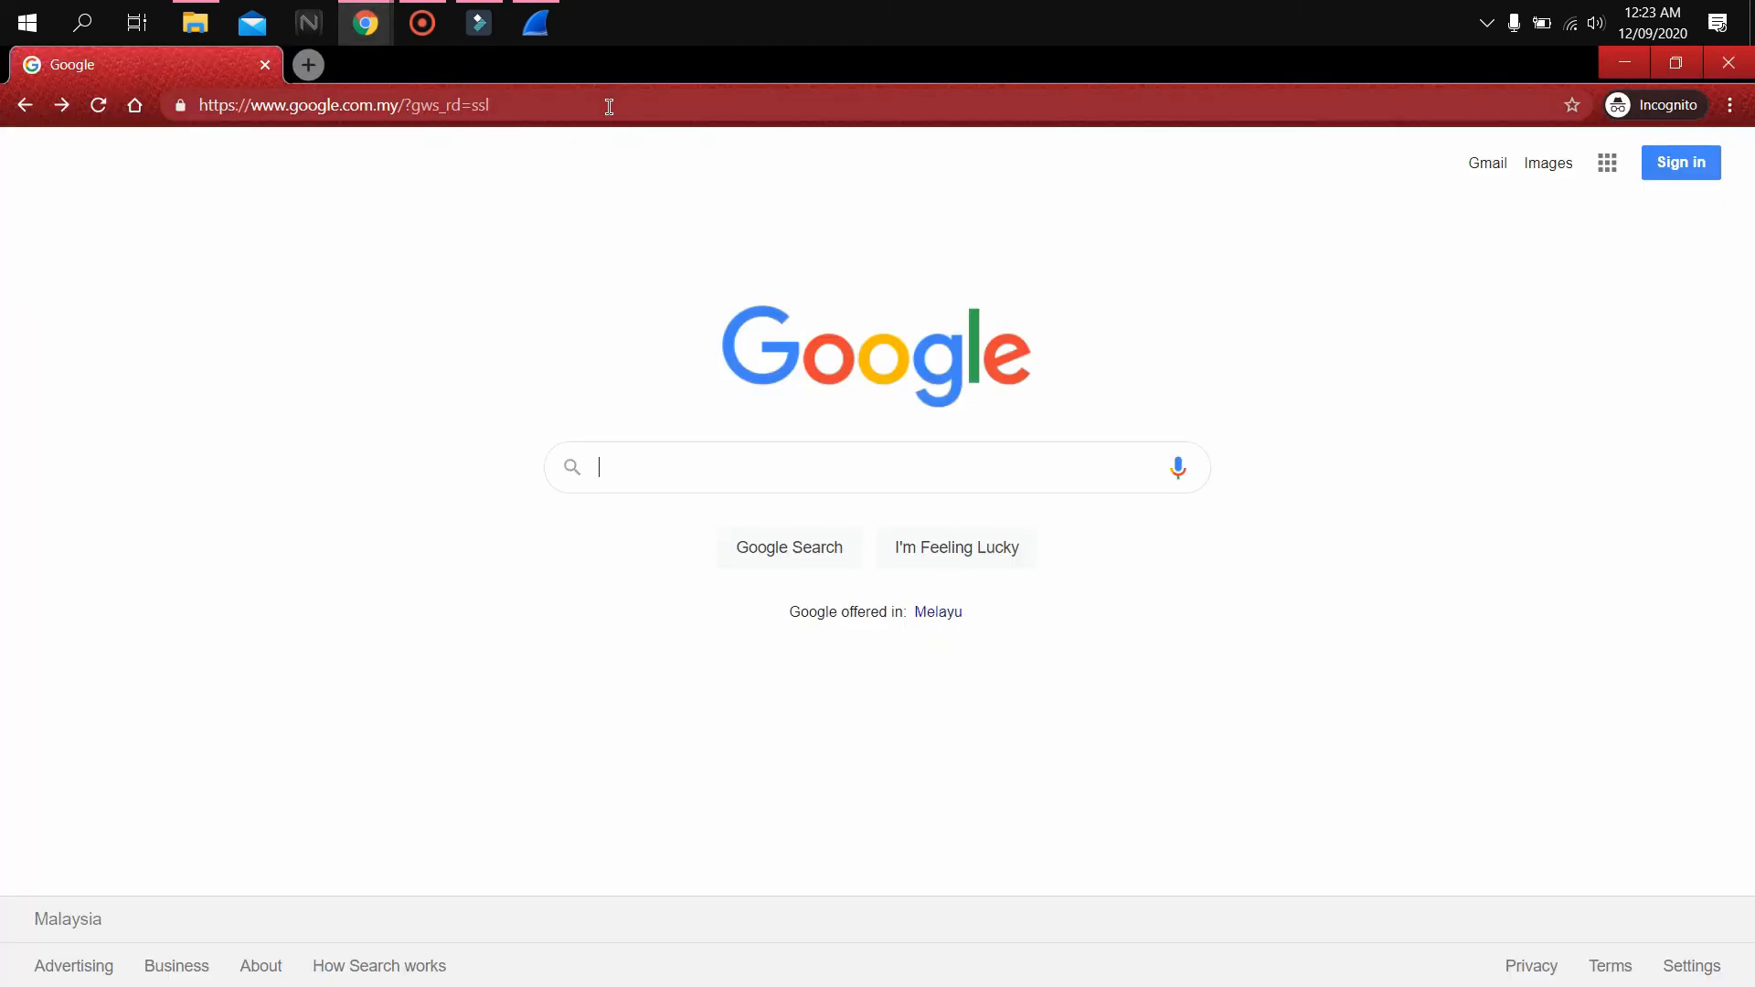
click(535, 36)
double_click(404, 719)
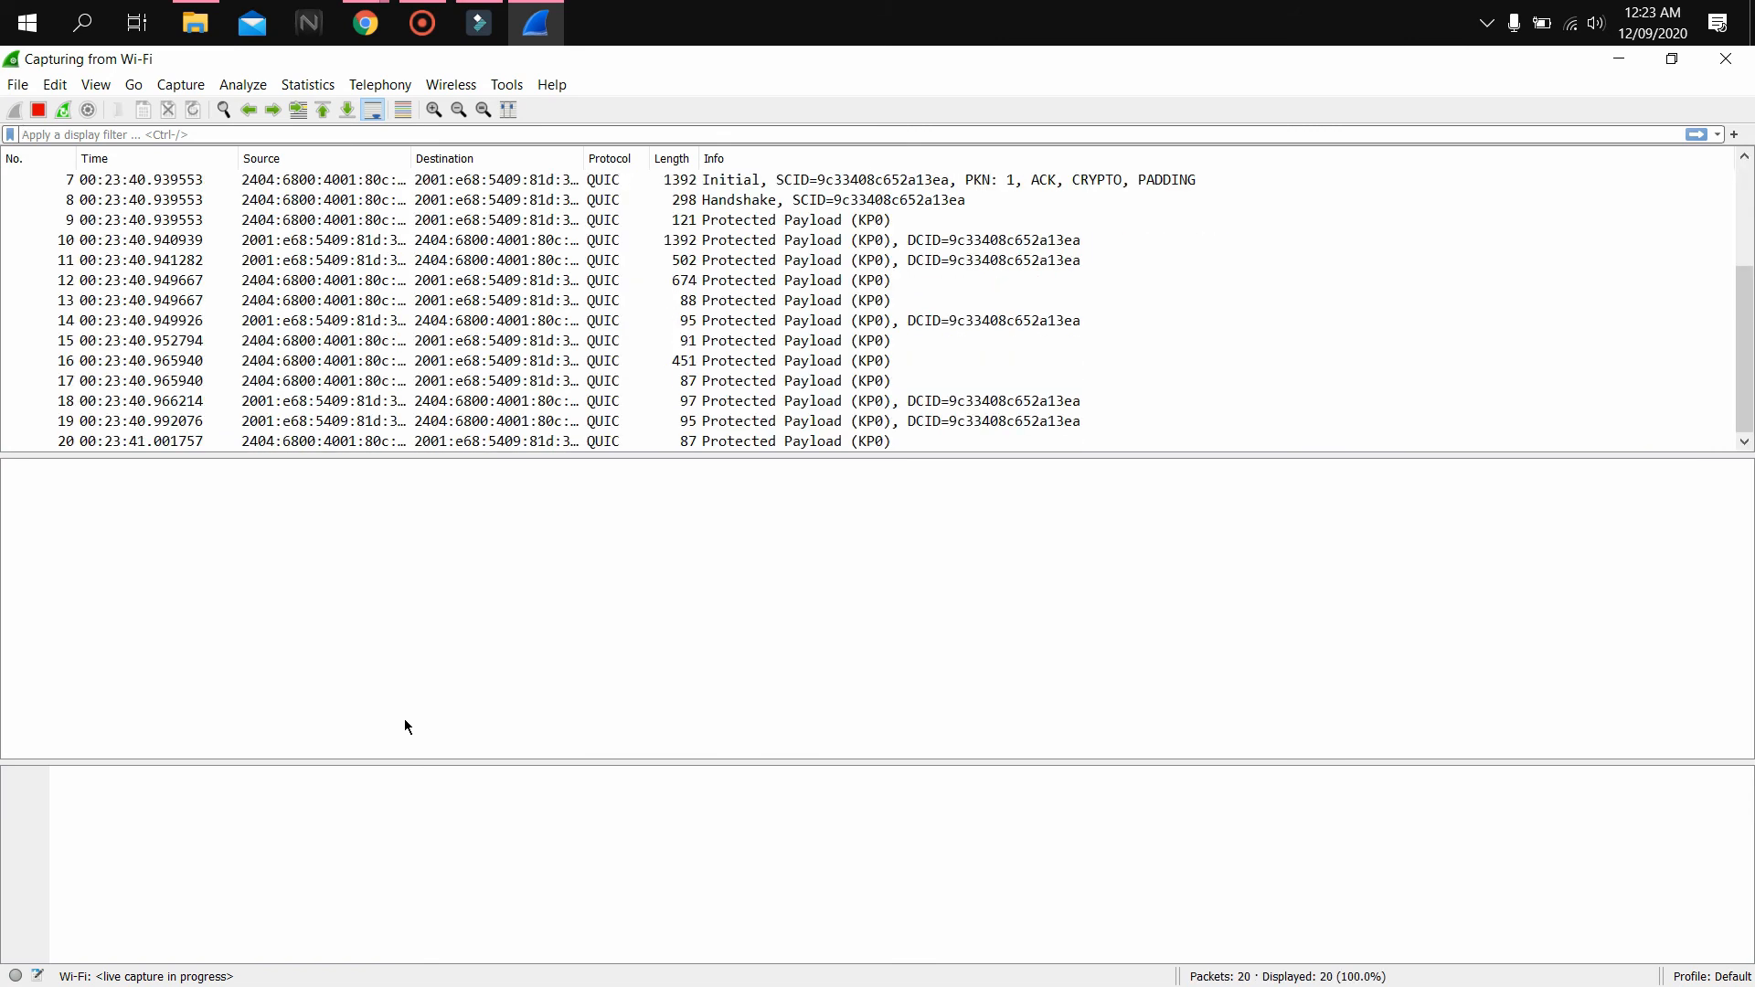
mouse_move(365, 37)
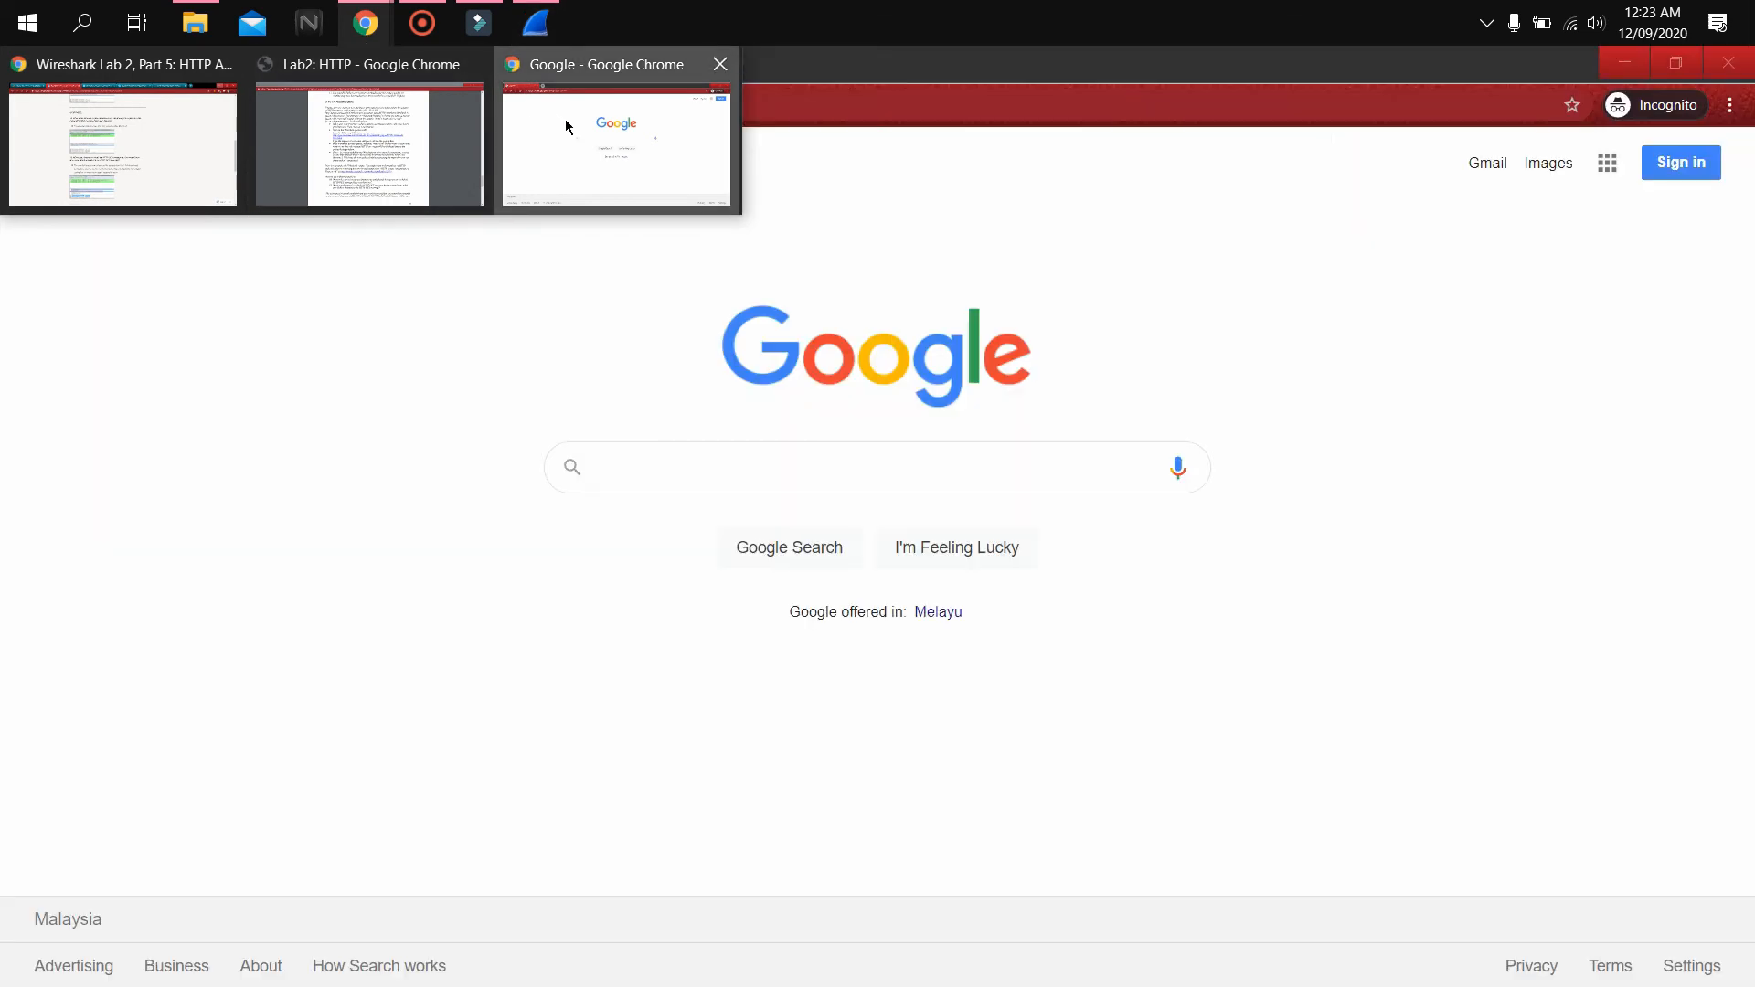
click(569, 128)
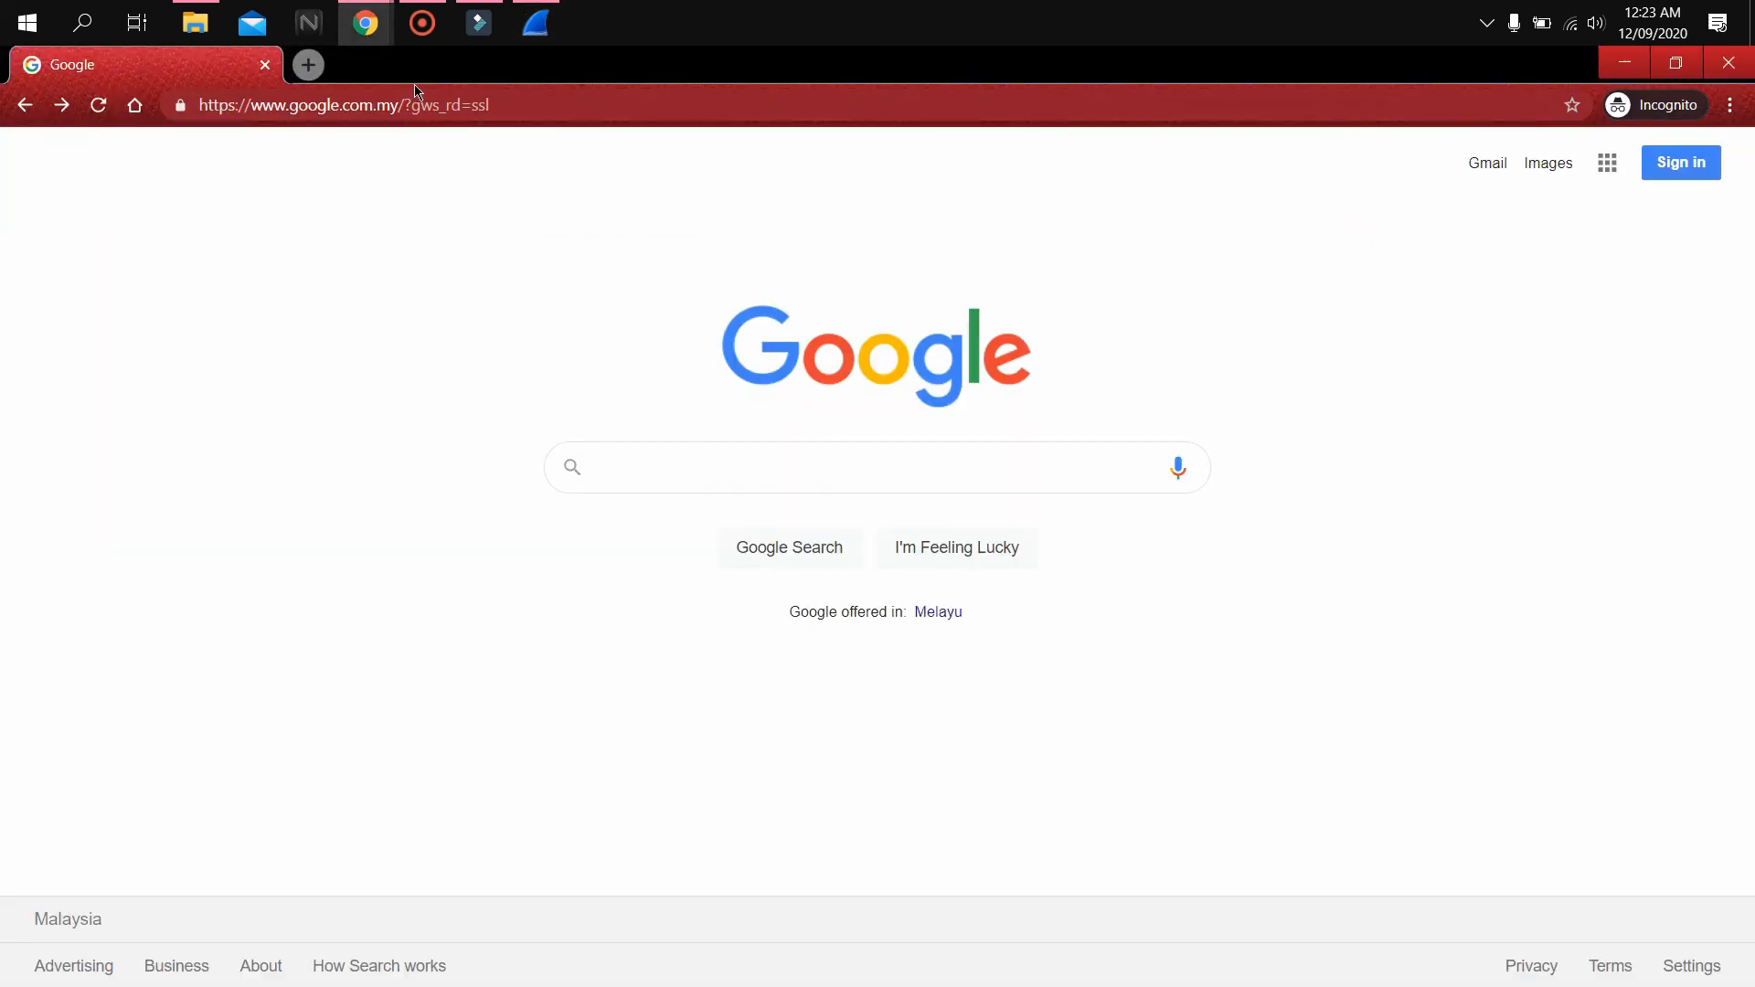
click(416, 105)
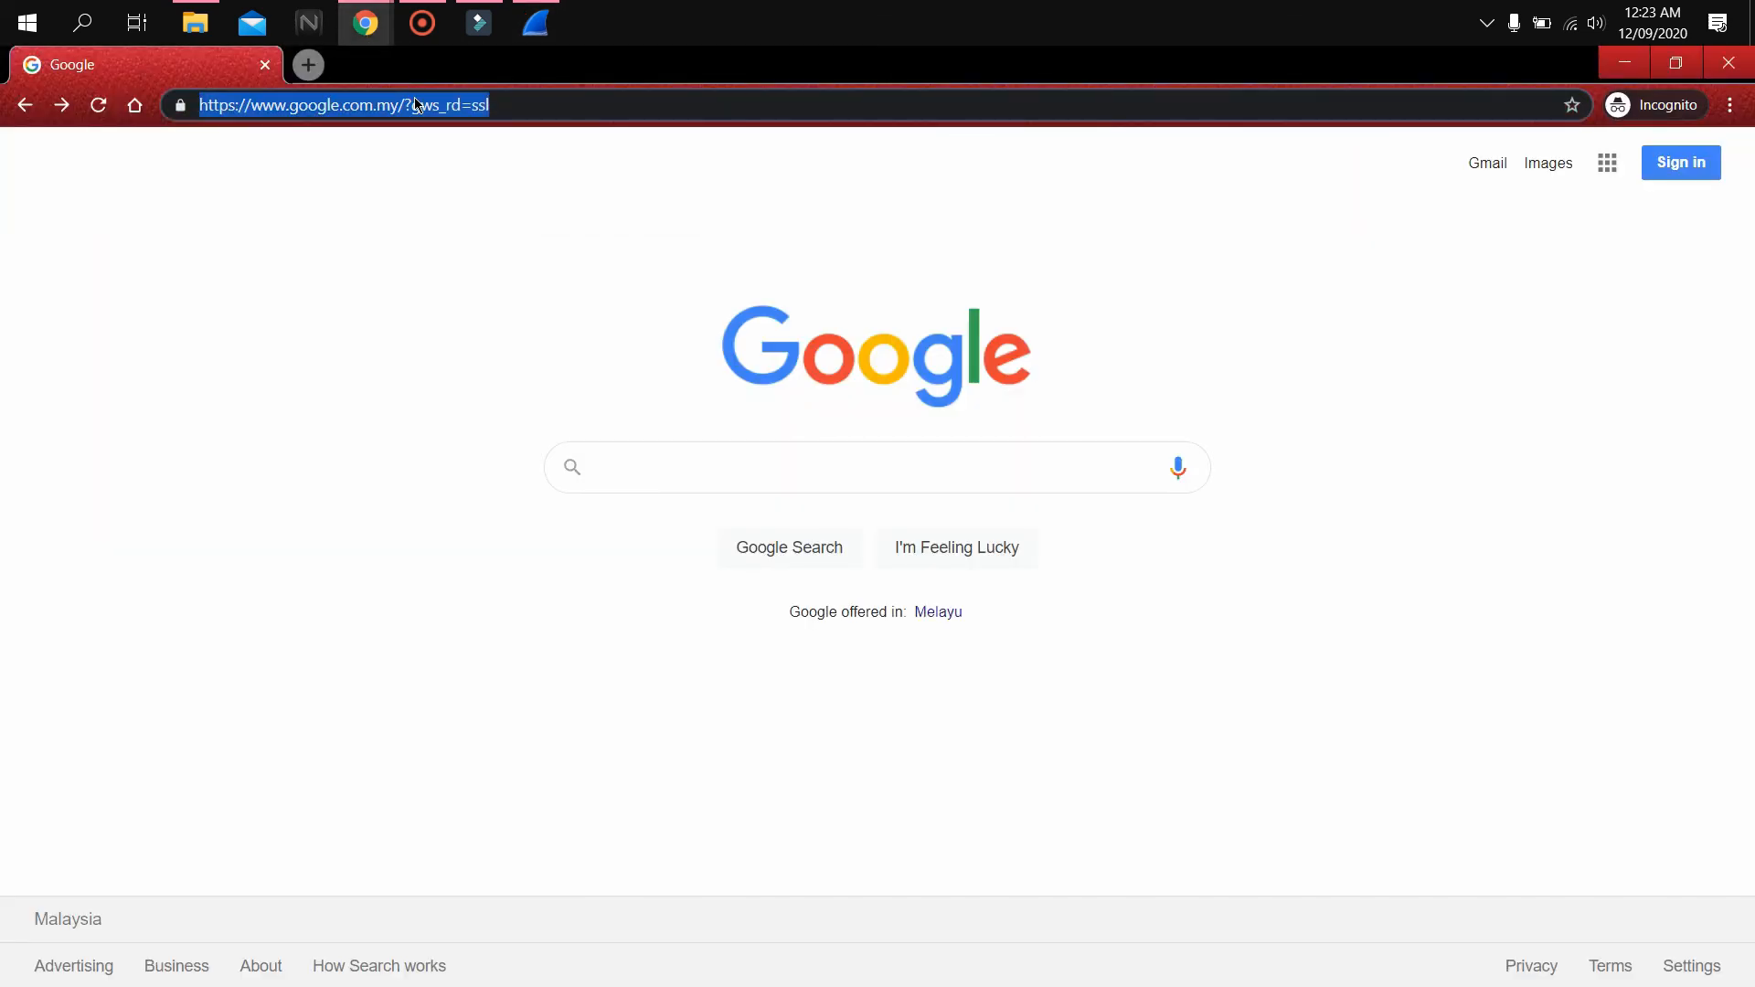
text(http://gaia.cs.umass.edu/wireshark-labs/protected_pages/HTTP-wireshark-file5.html)
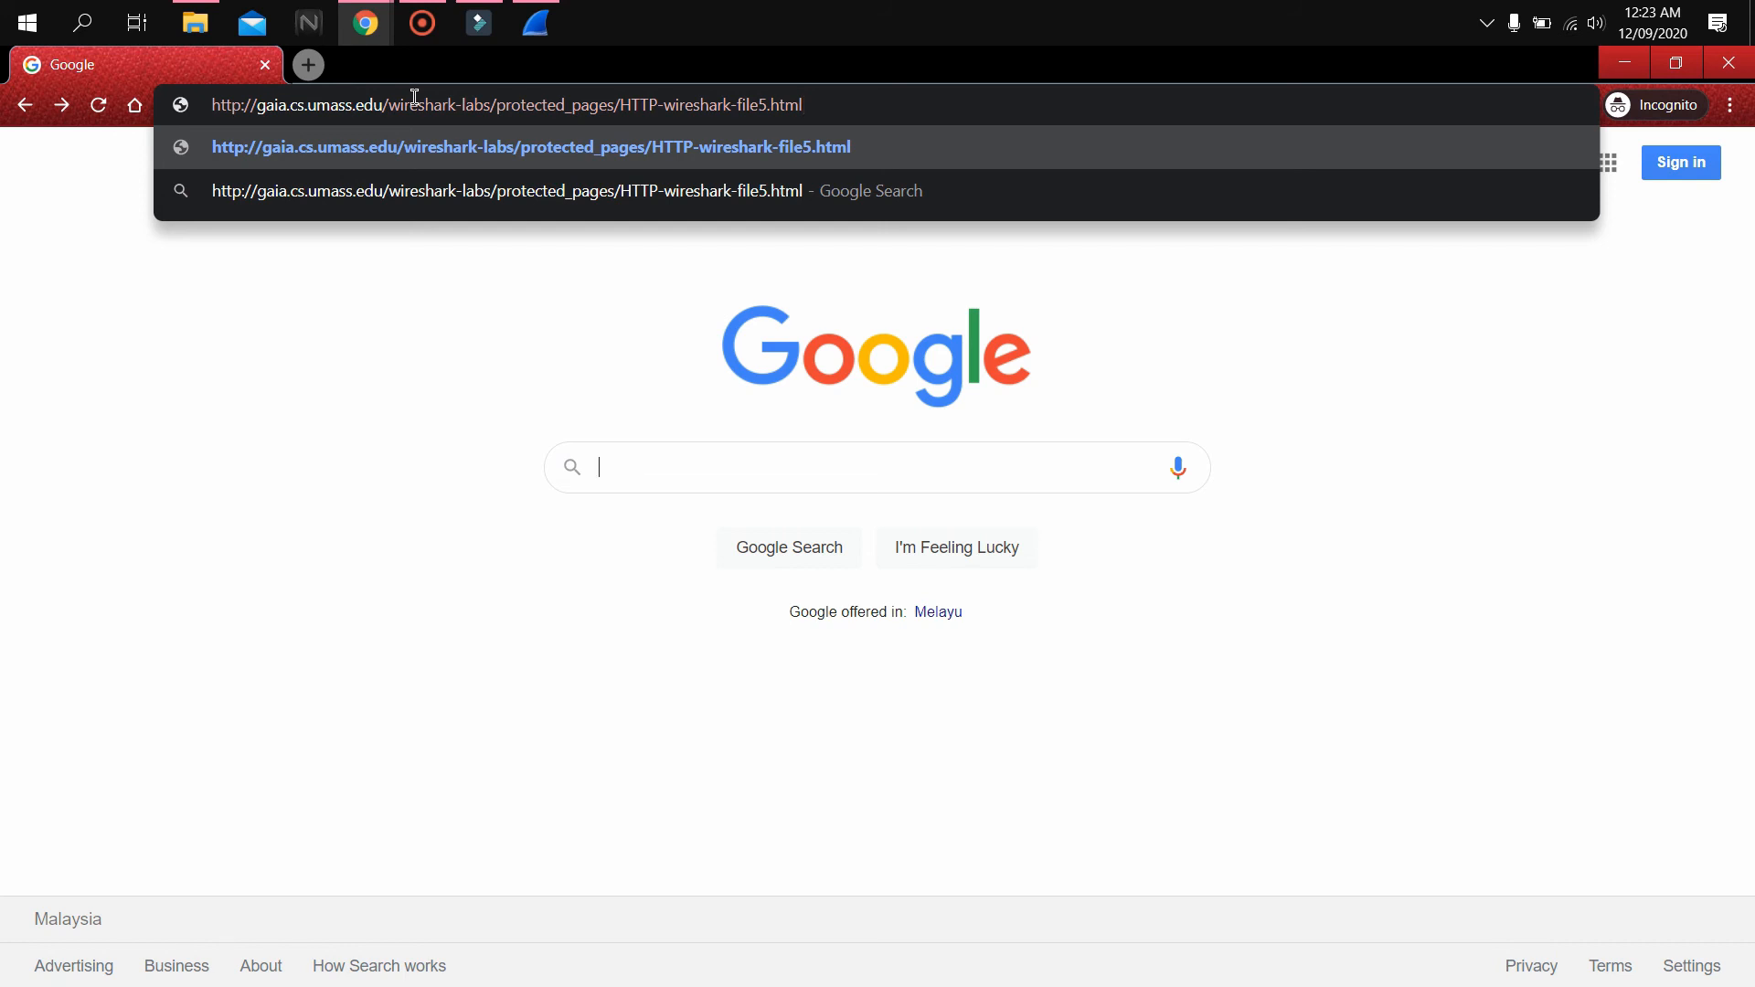
key(Return)
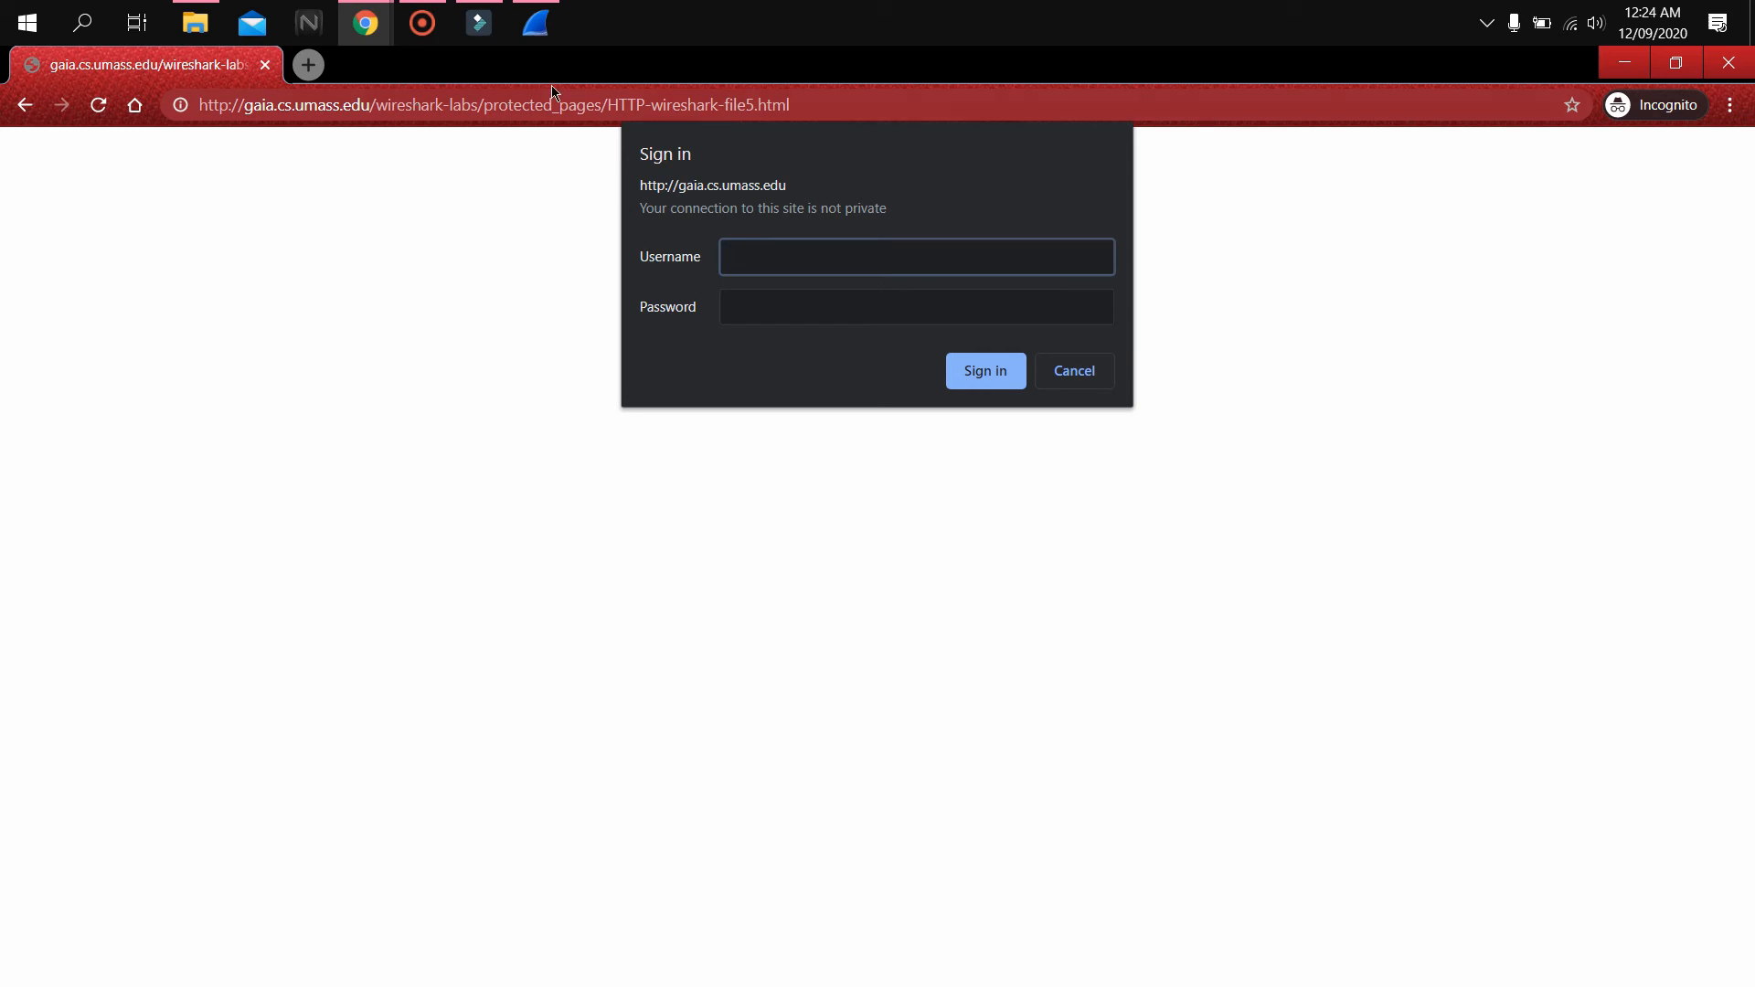
Sign in to the protected page by entering the lab username and the account password
text(e)
key(BackSpace)
text(wireshark-students)
click(768, 307)
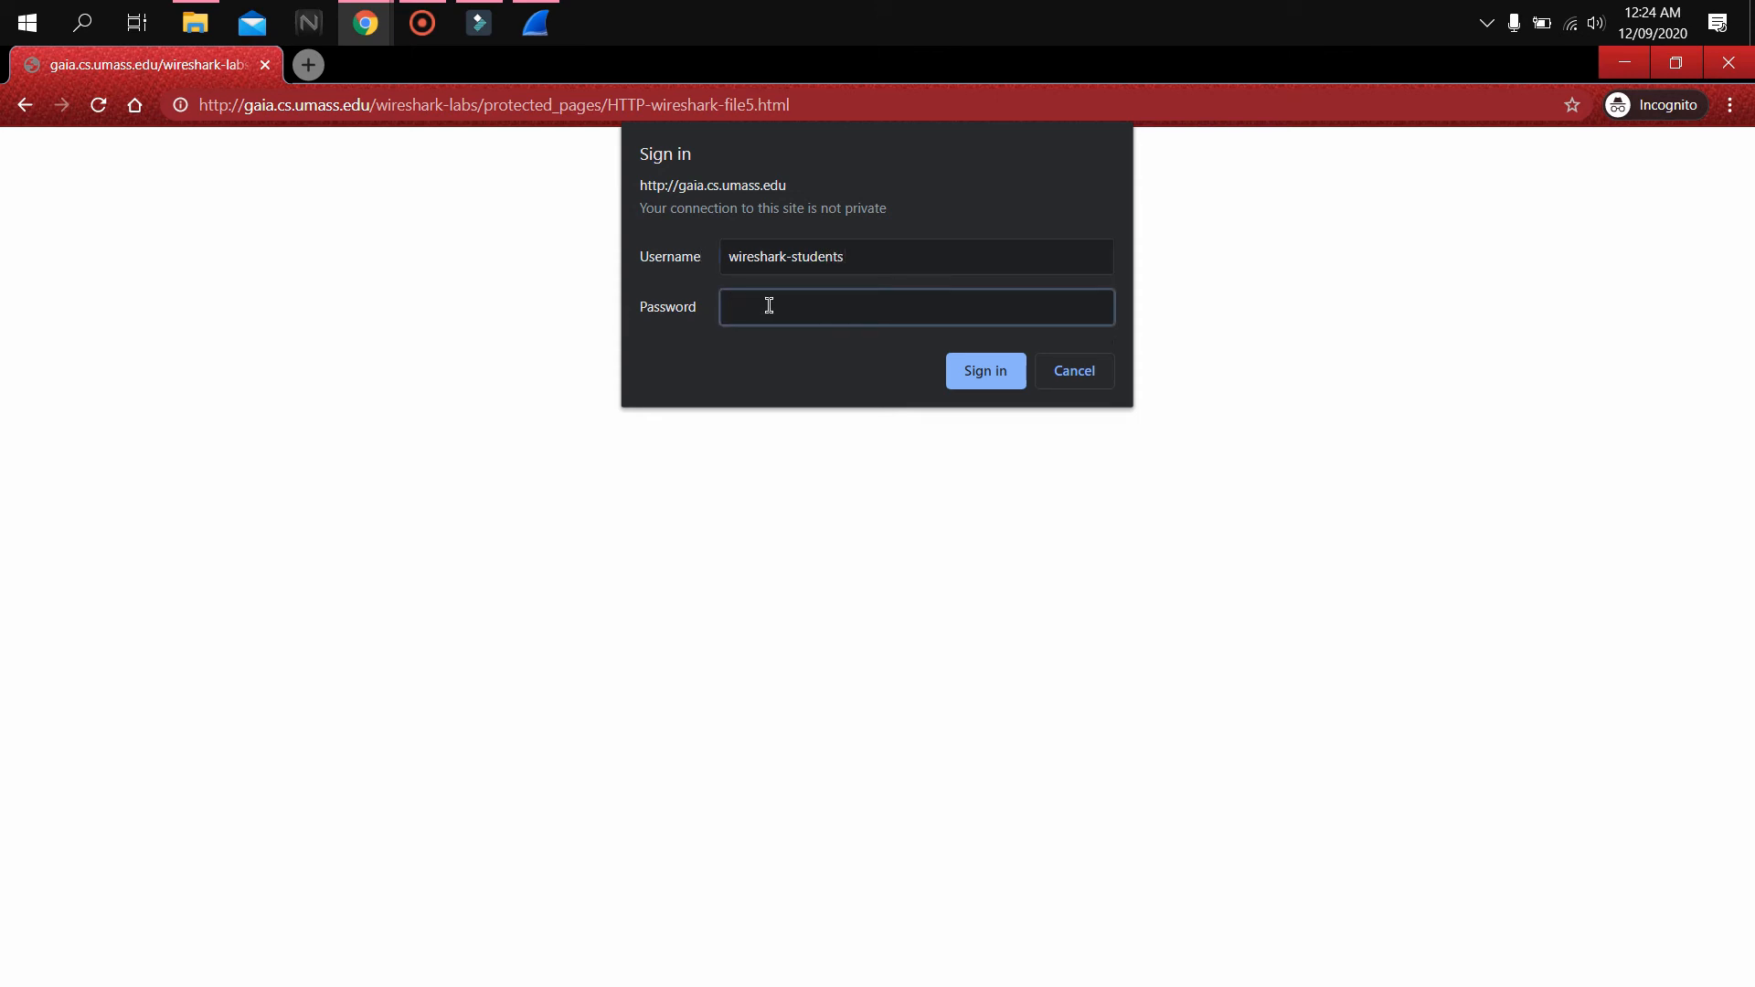
text(network)
click(985, 371)
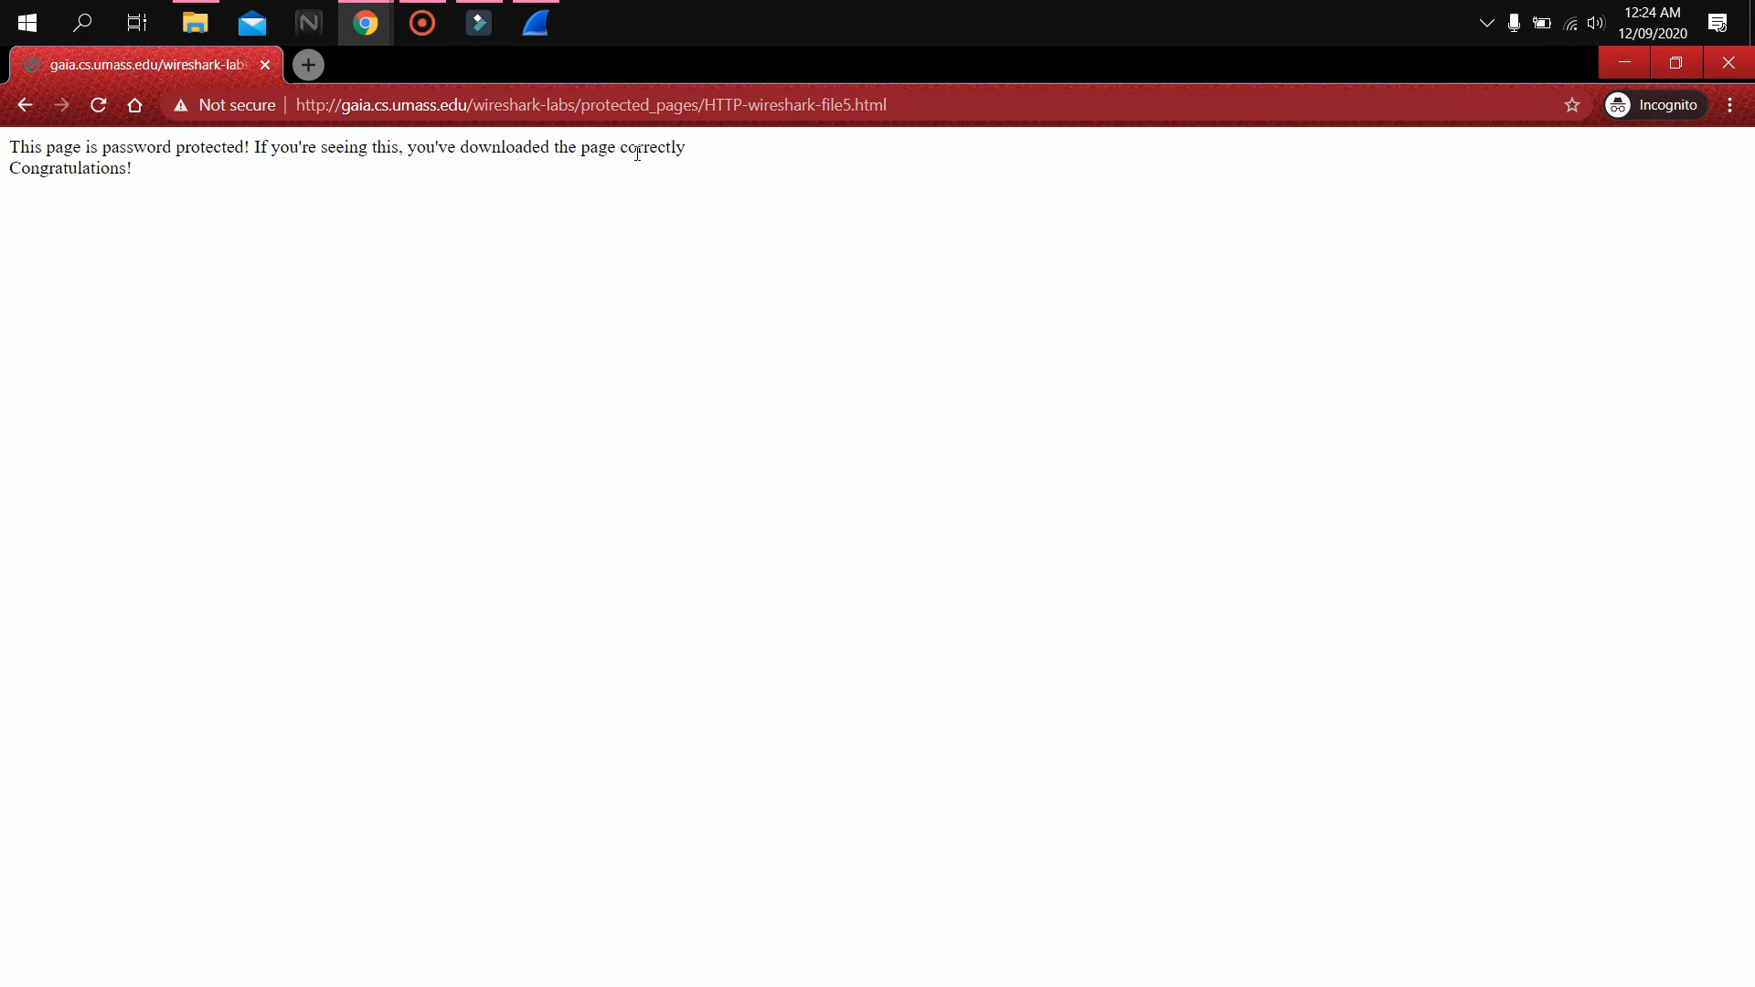
Switch to Wireshark, stop the capture and apply the http display filter
click(545, 38)
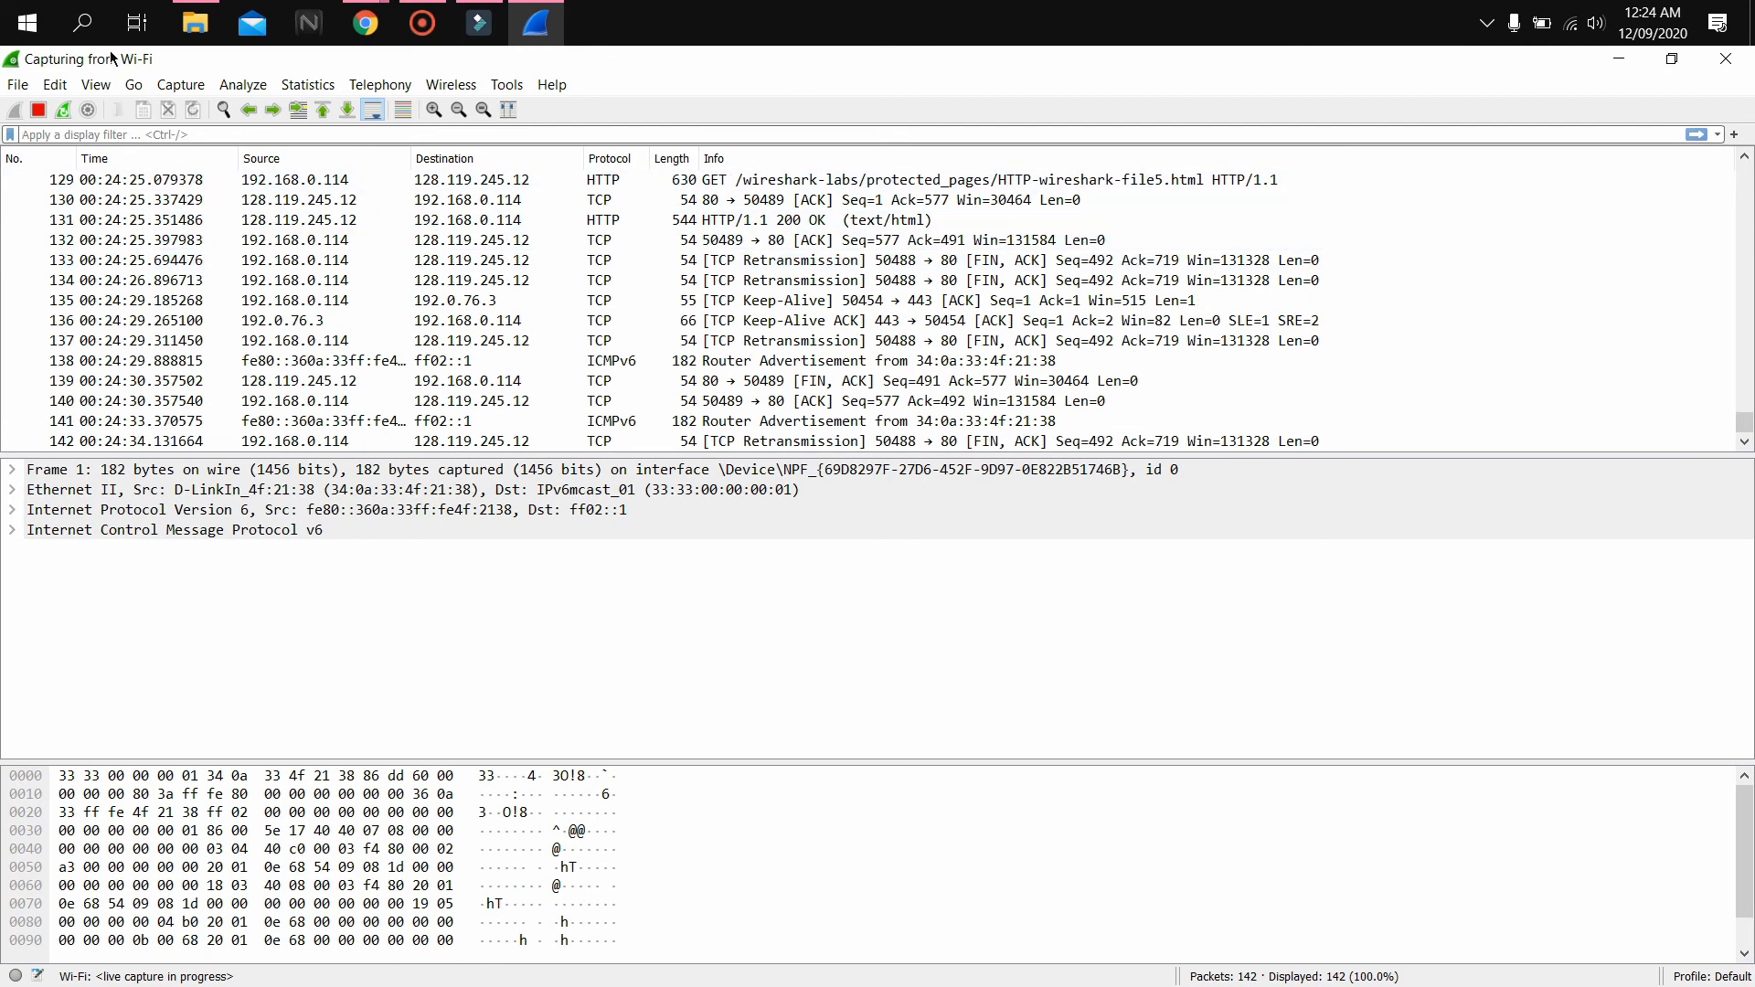
click(37, 111)
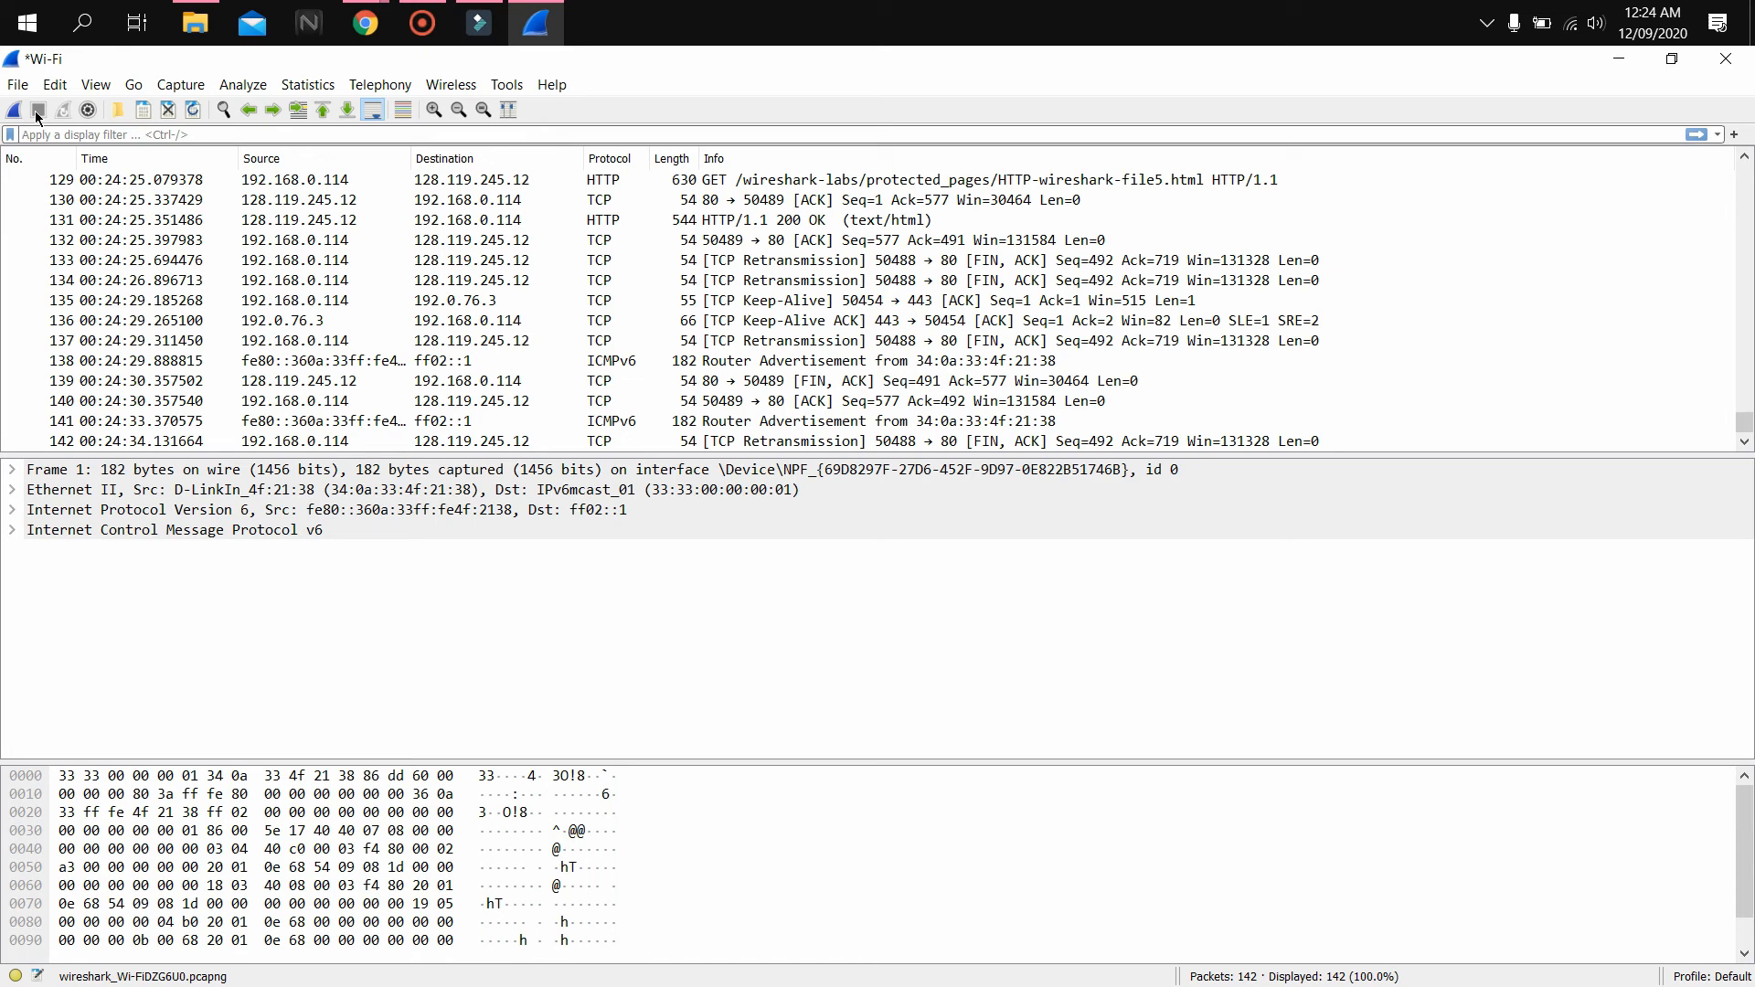
text(htt)
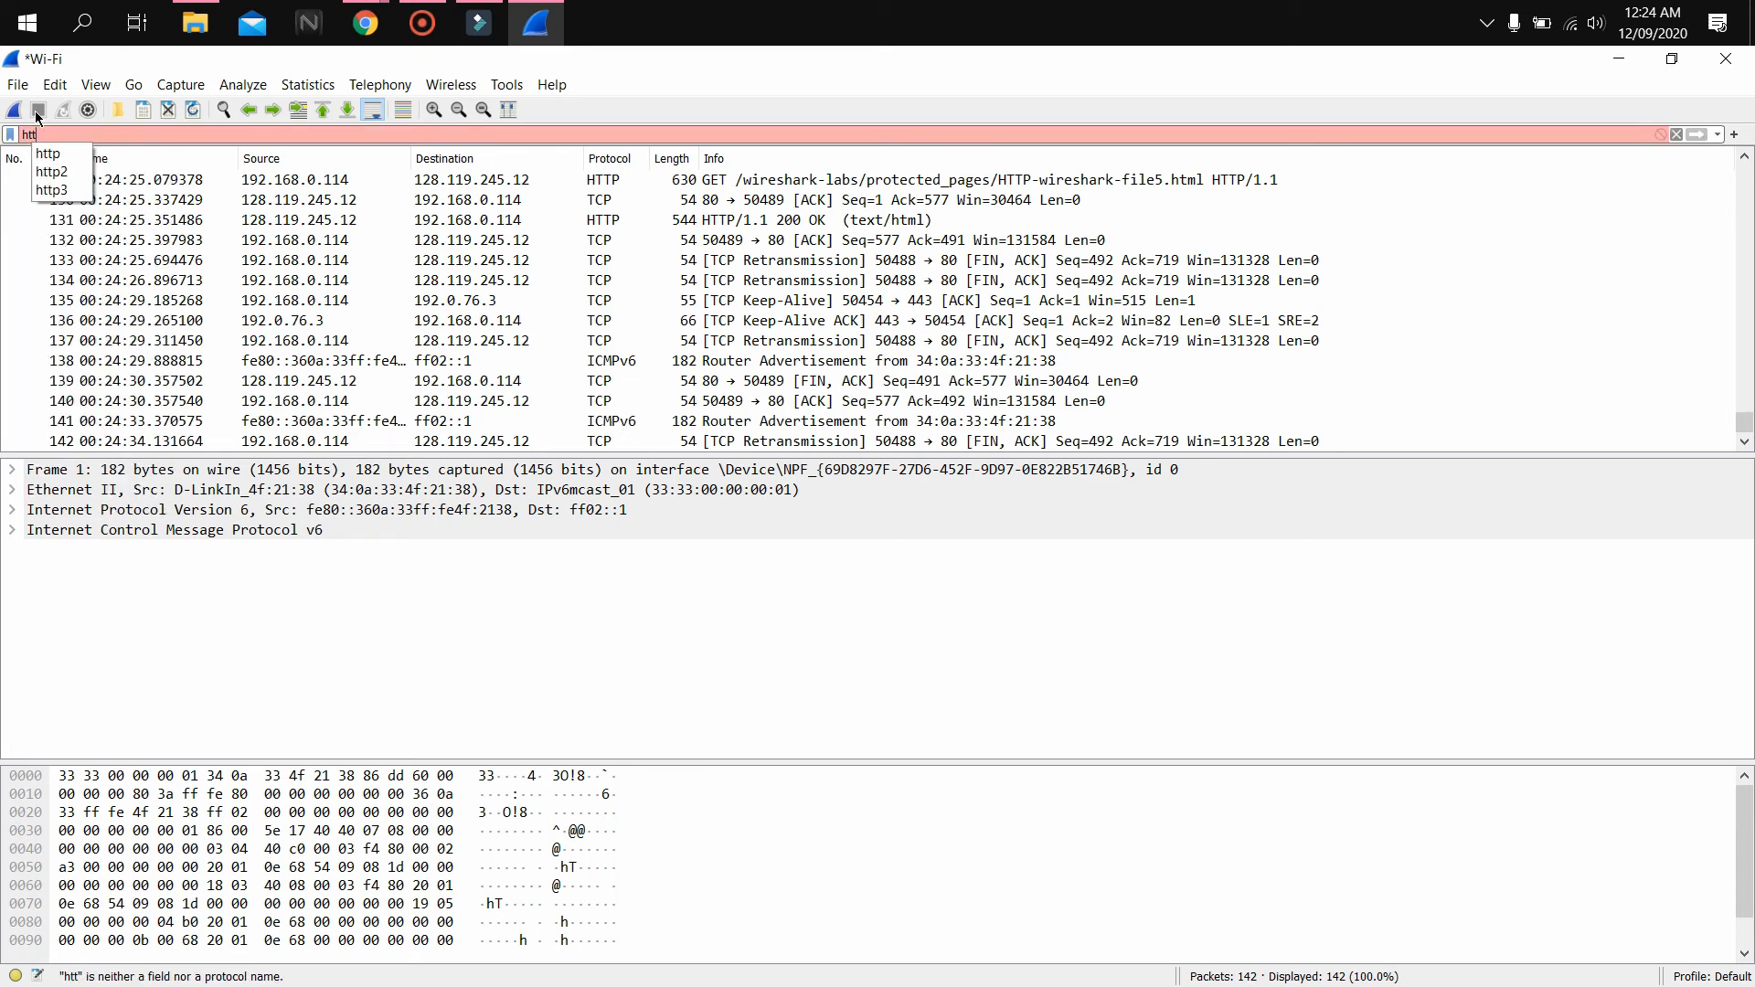
text(p)
key(Return)
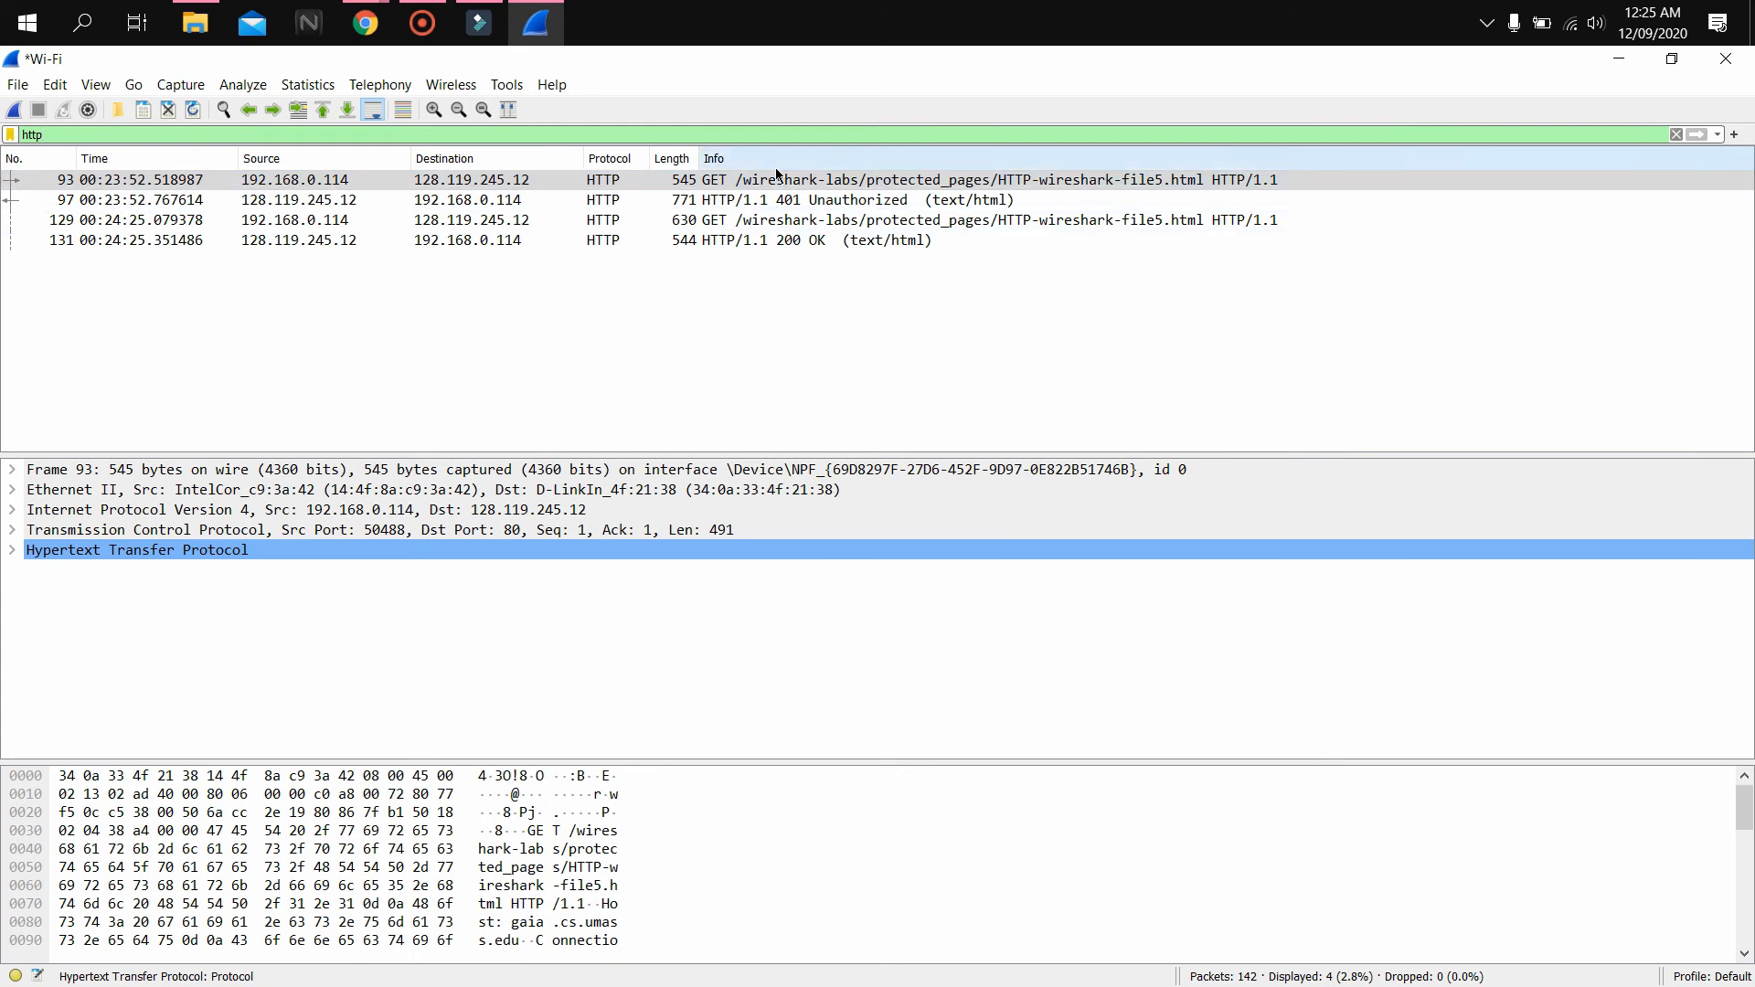
Inspect the 401 Unauthorized response and the Authorization header of the second GET request
click(782, 200)
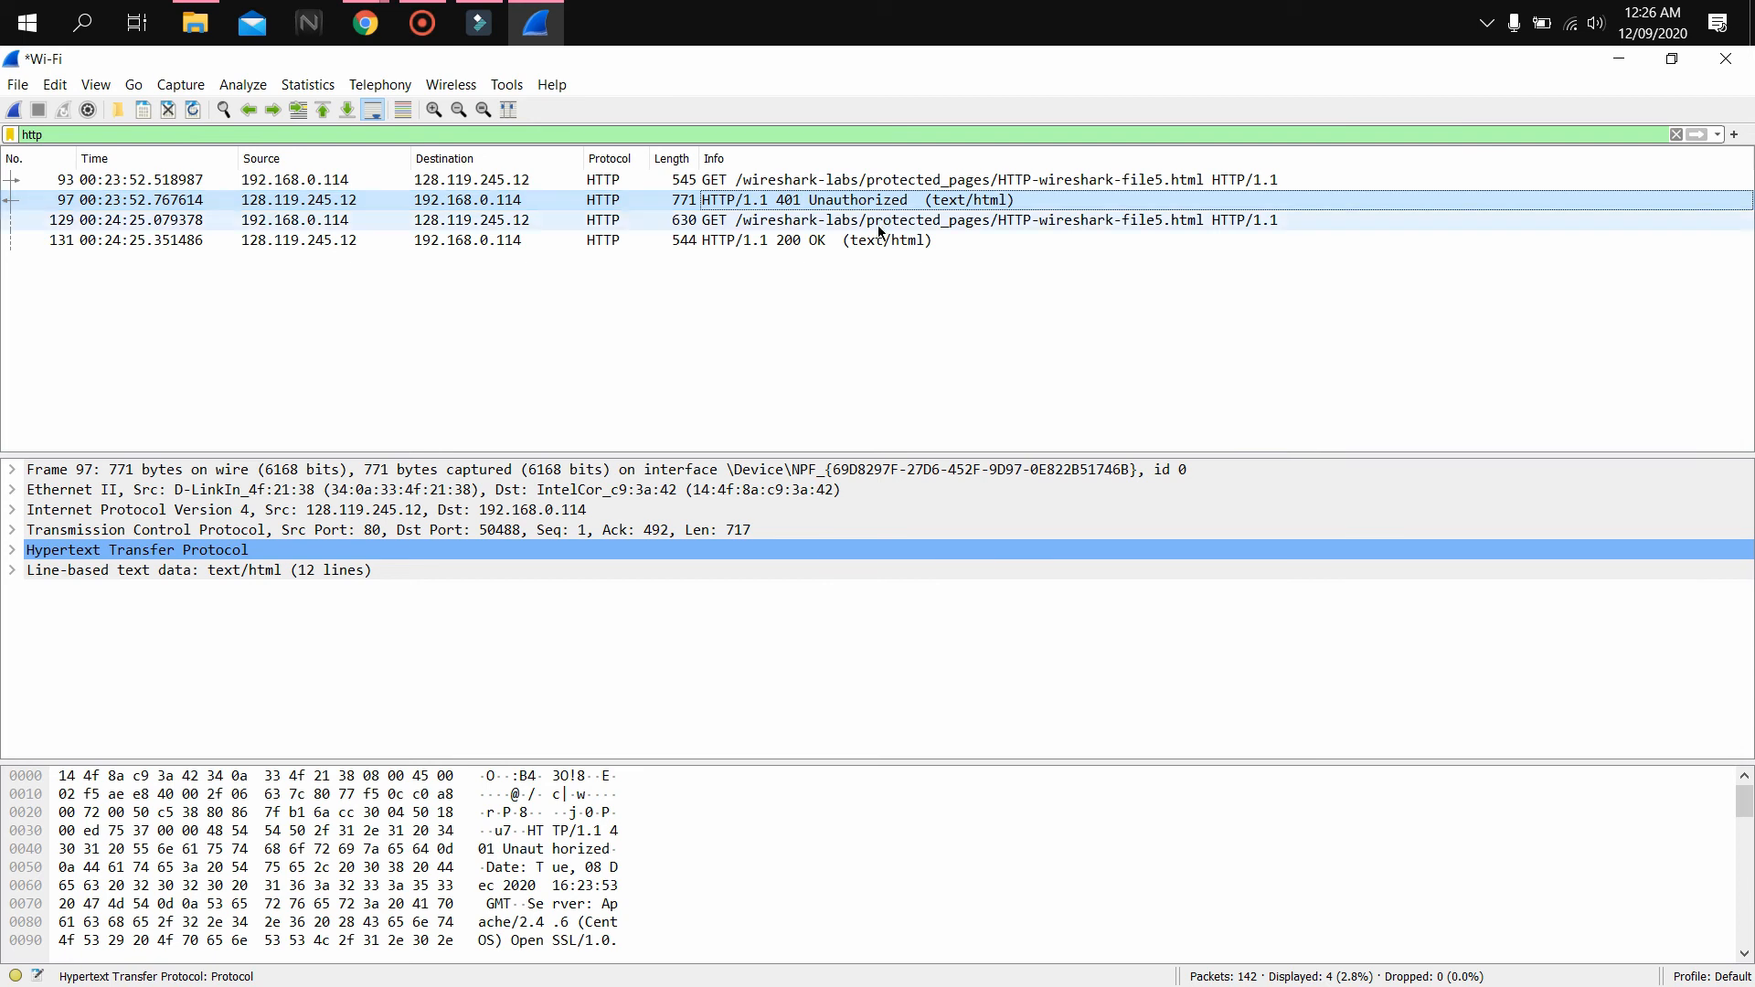
click(885, 223)
click(10, 551)
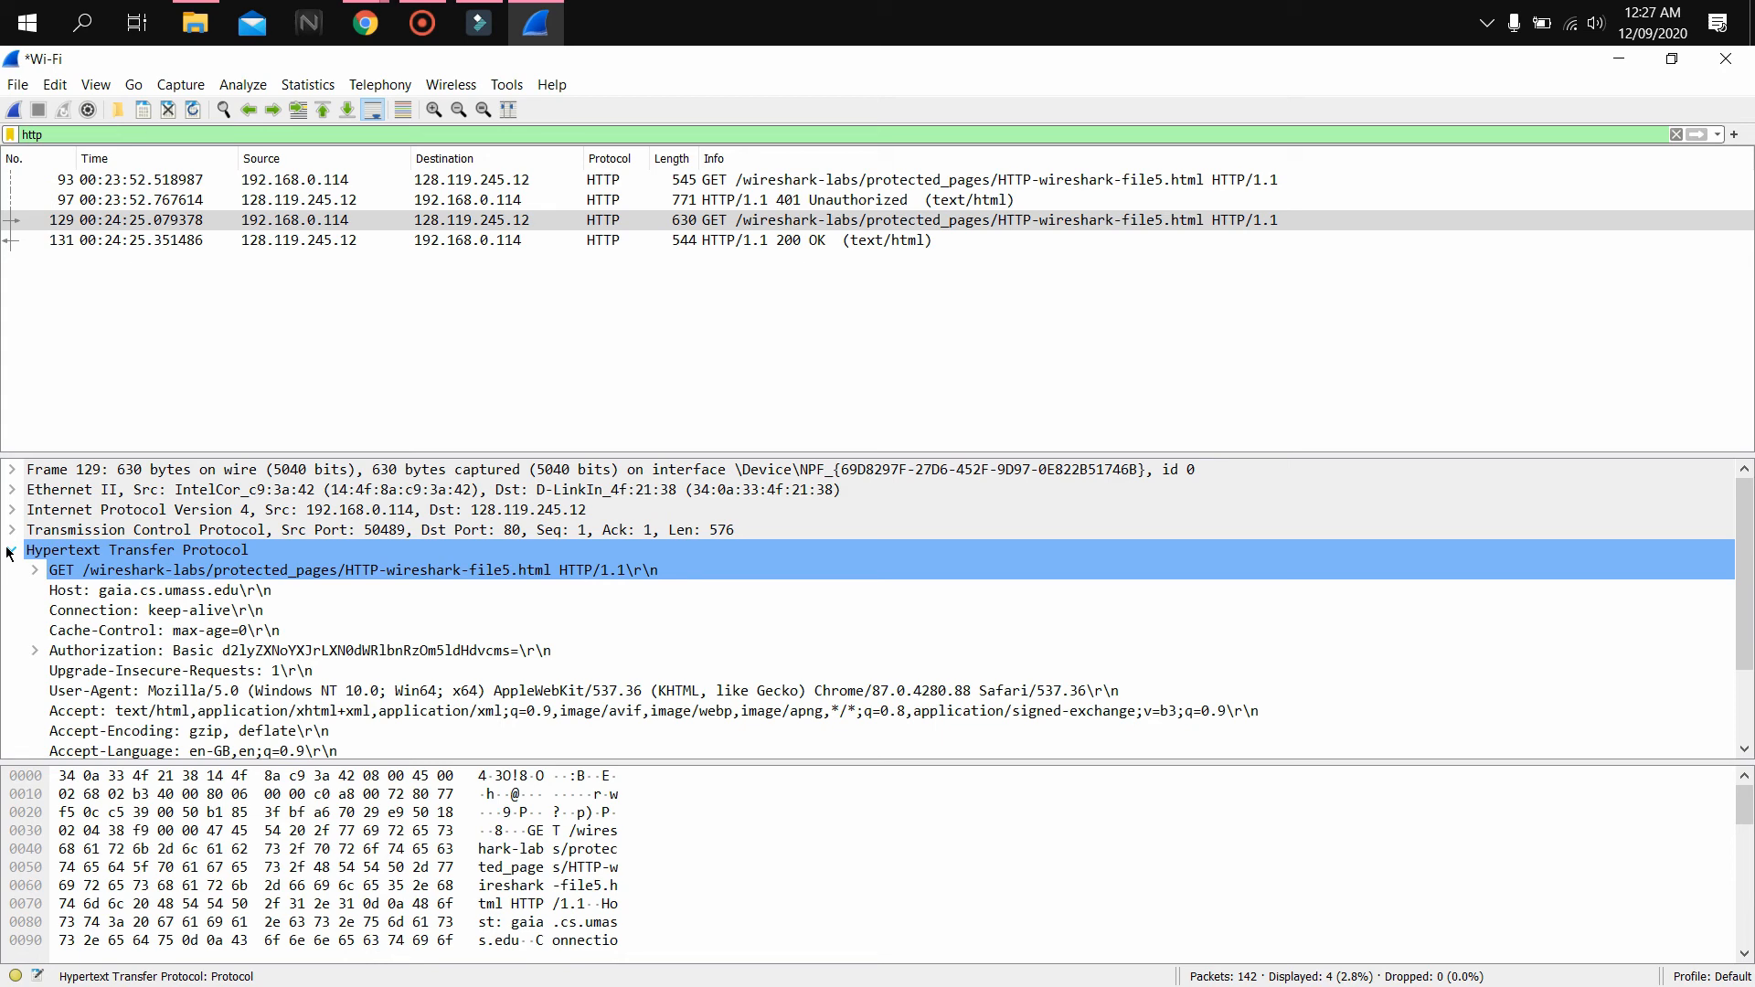
click(99, 658)
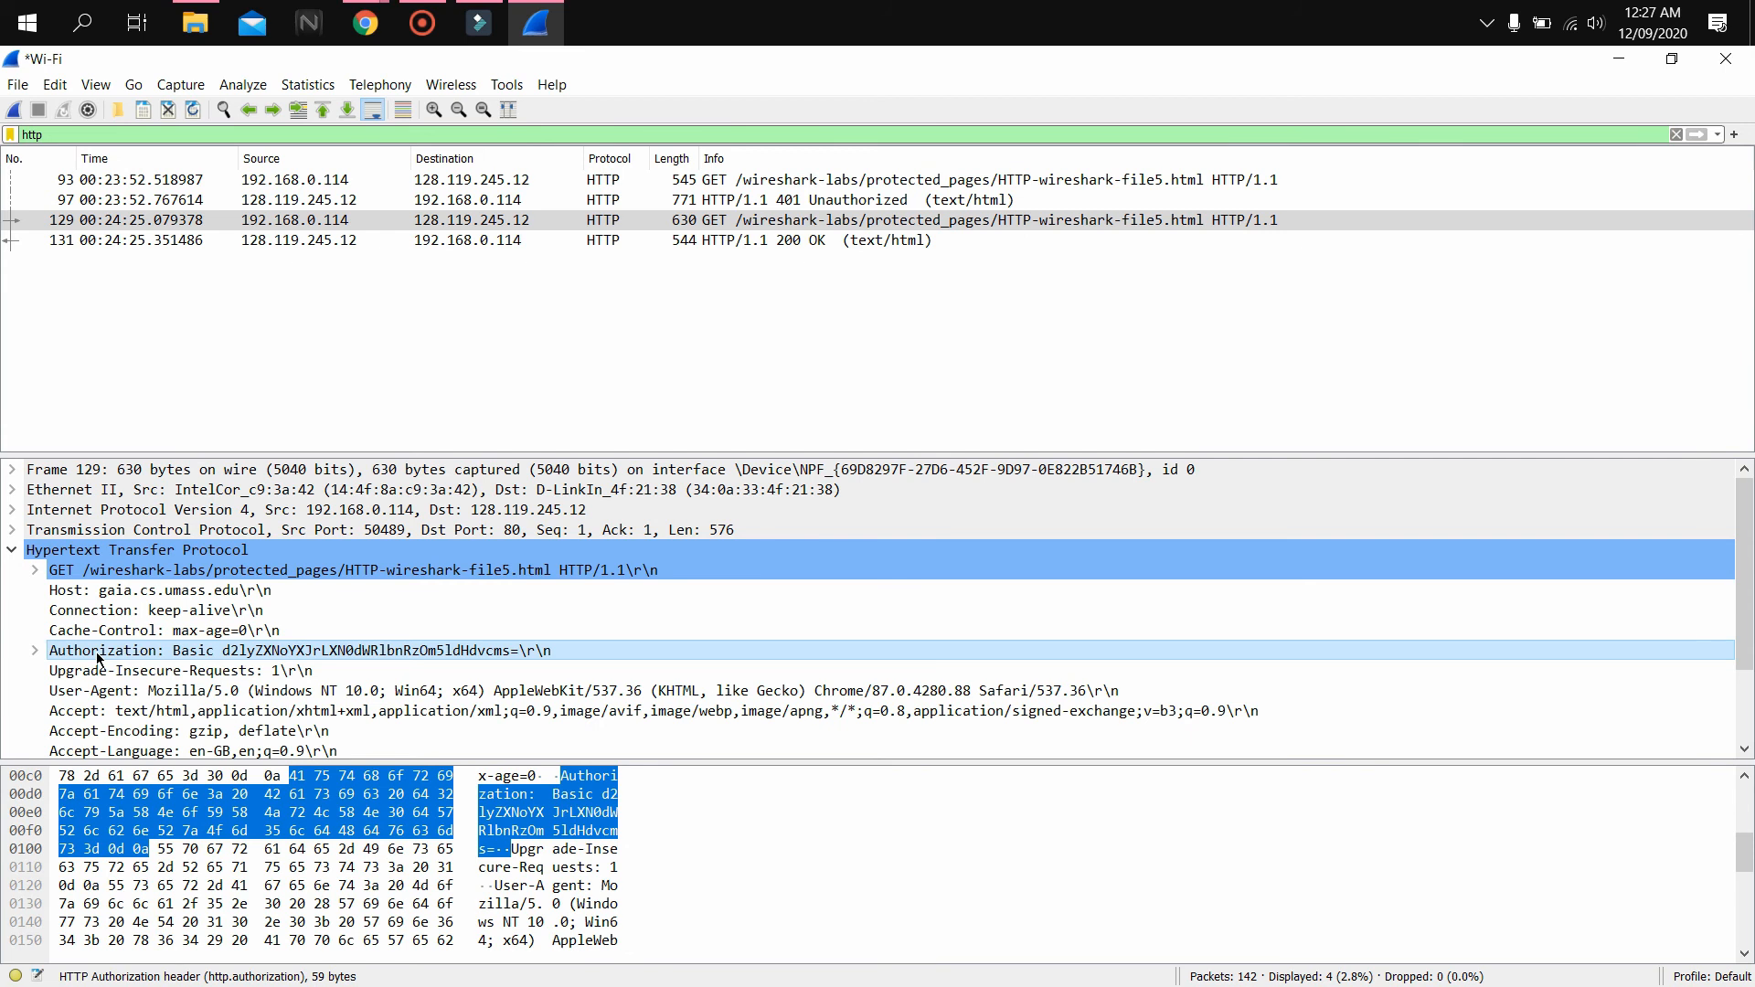